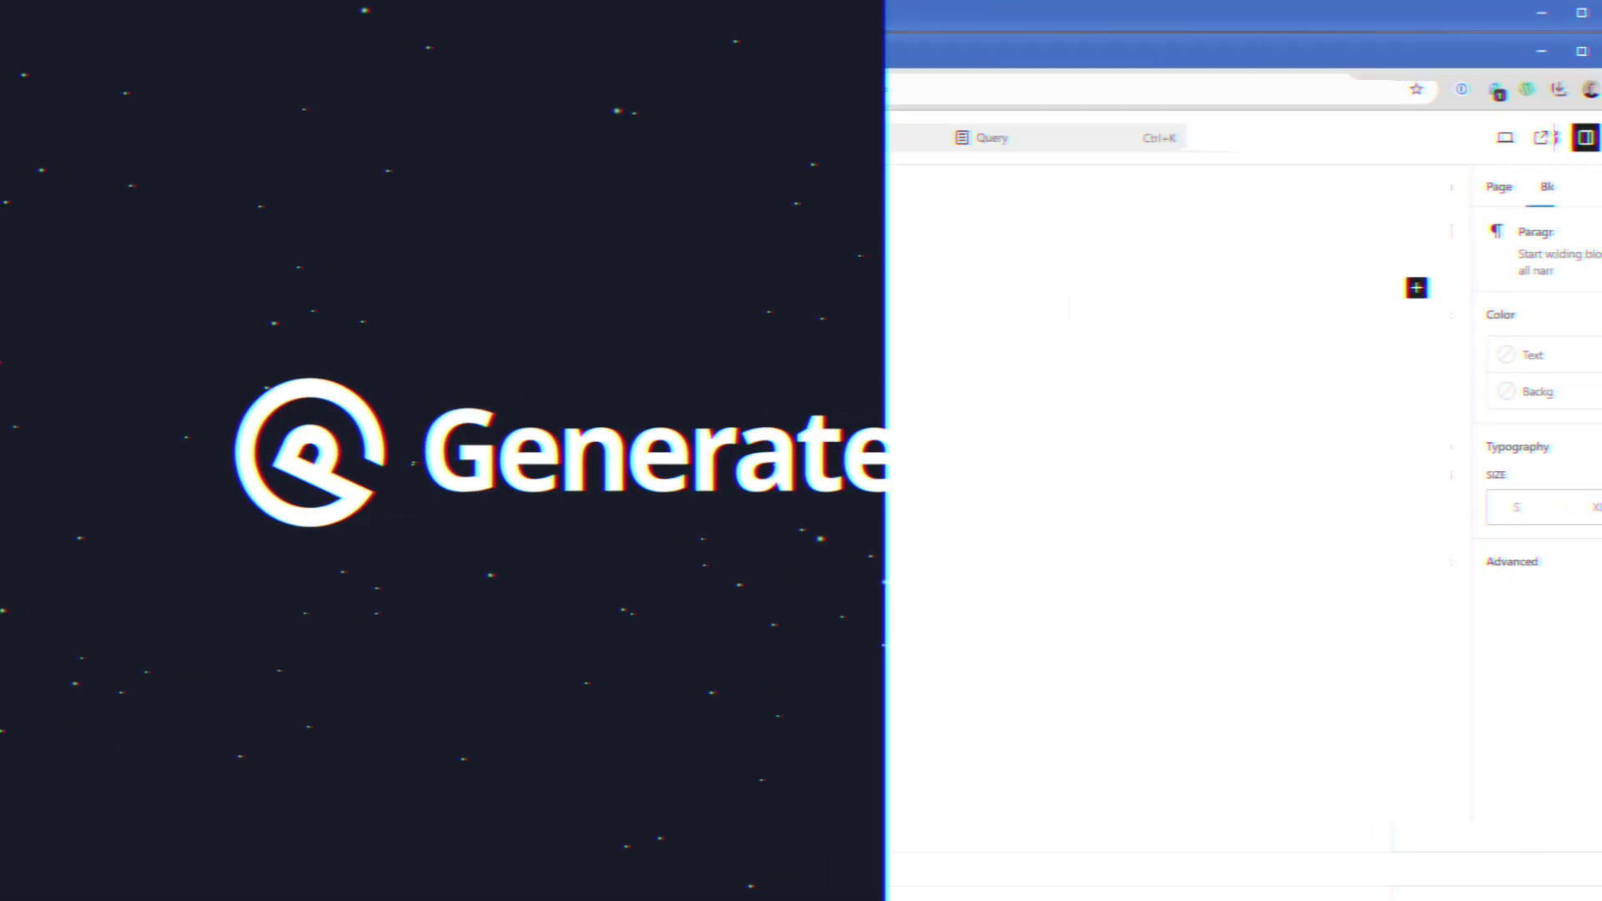
# Insert a GenerateBlocks Query block with /query using the 'Two columns & featured image' layout
pyautogui.write('/query')
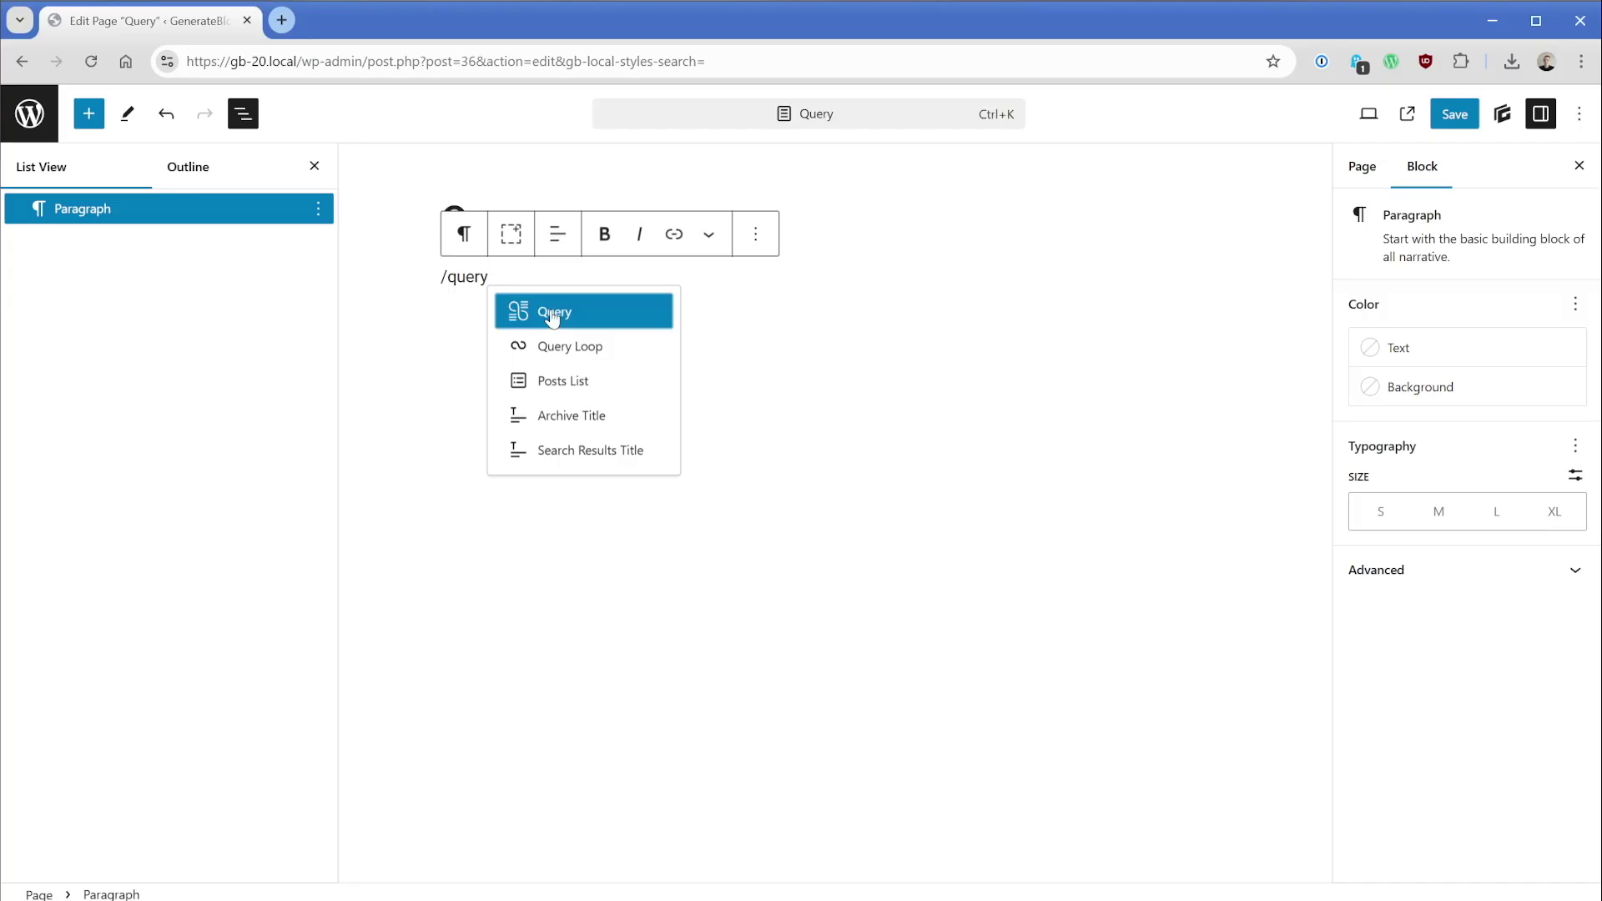
pyautogui.click(552, 317)
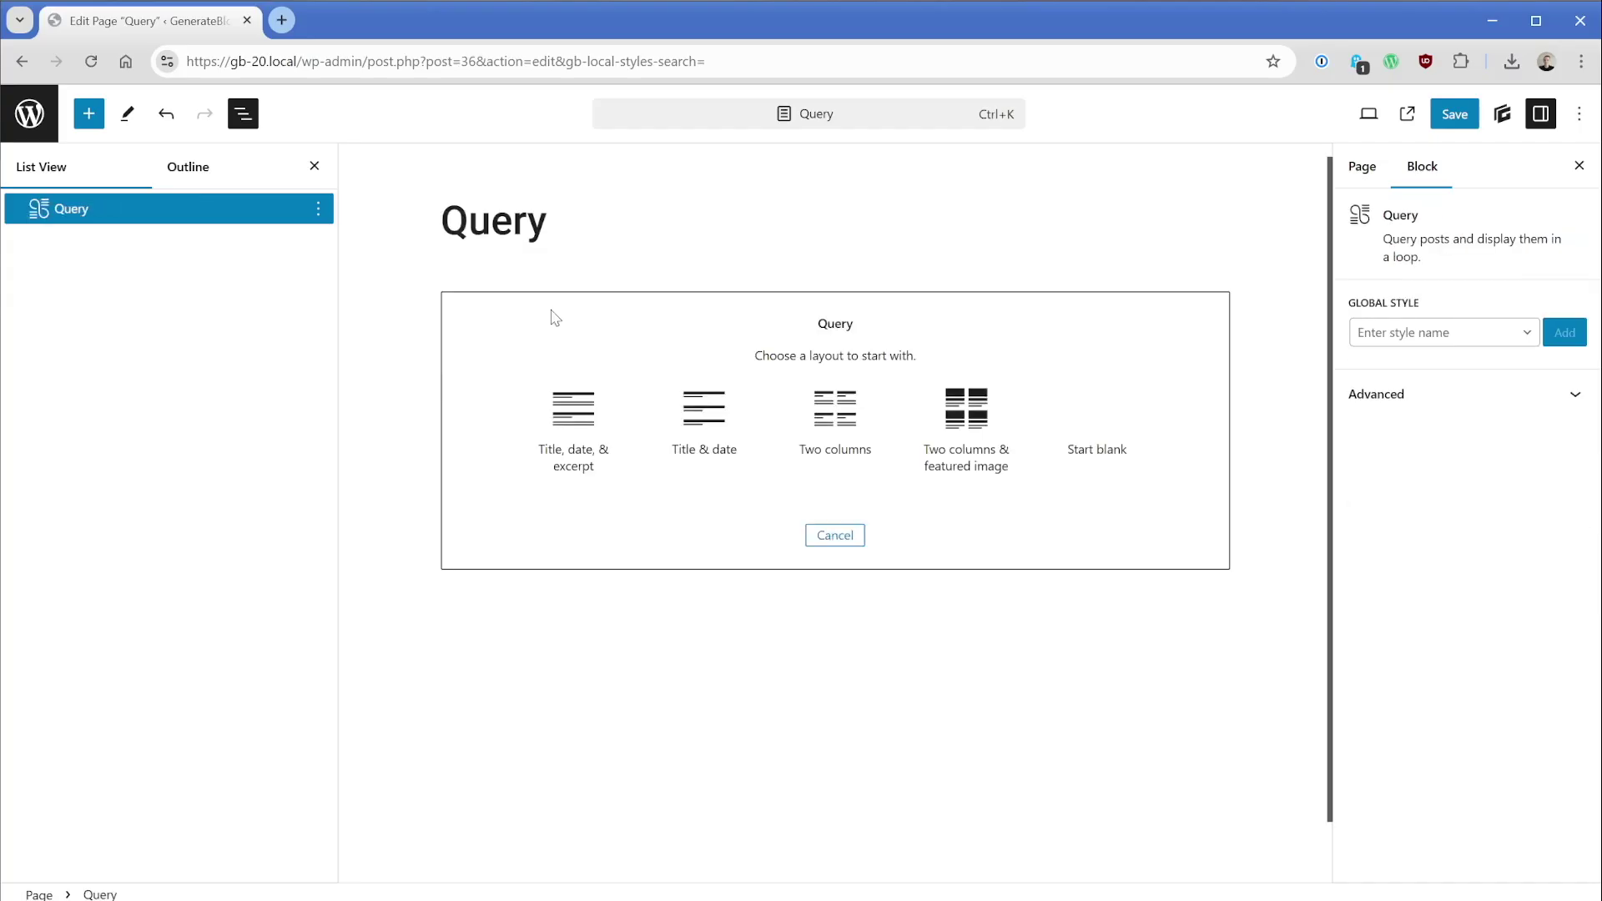
pyautogui.click(965, 417)
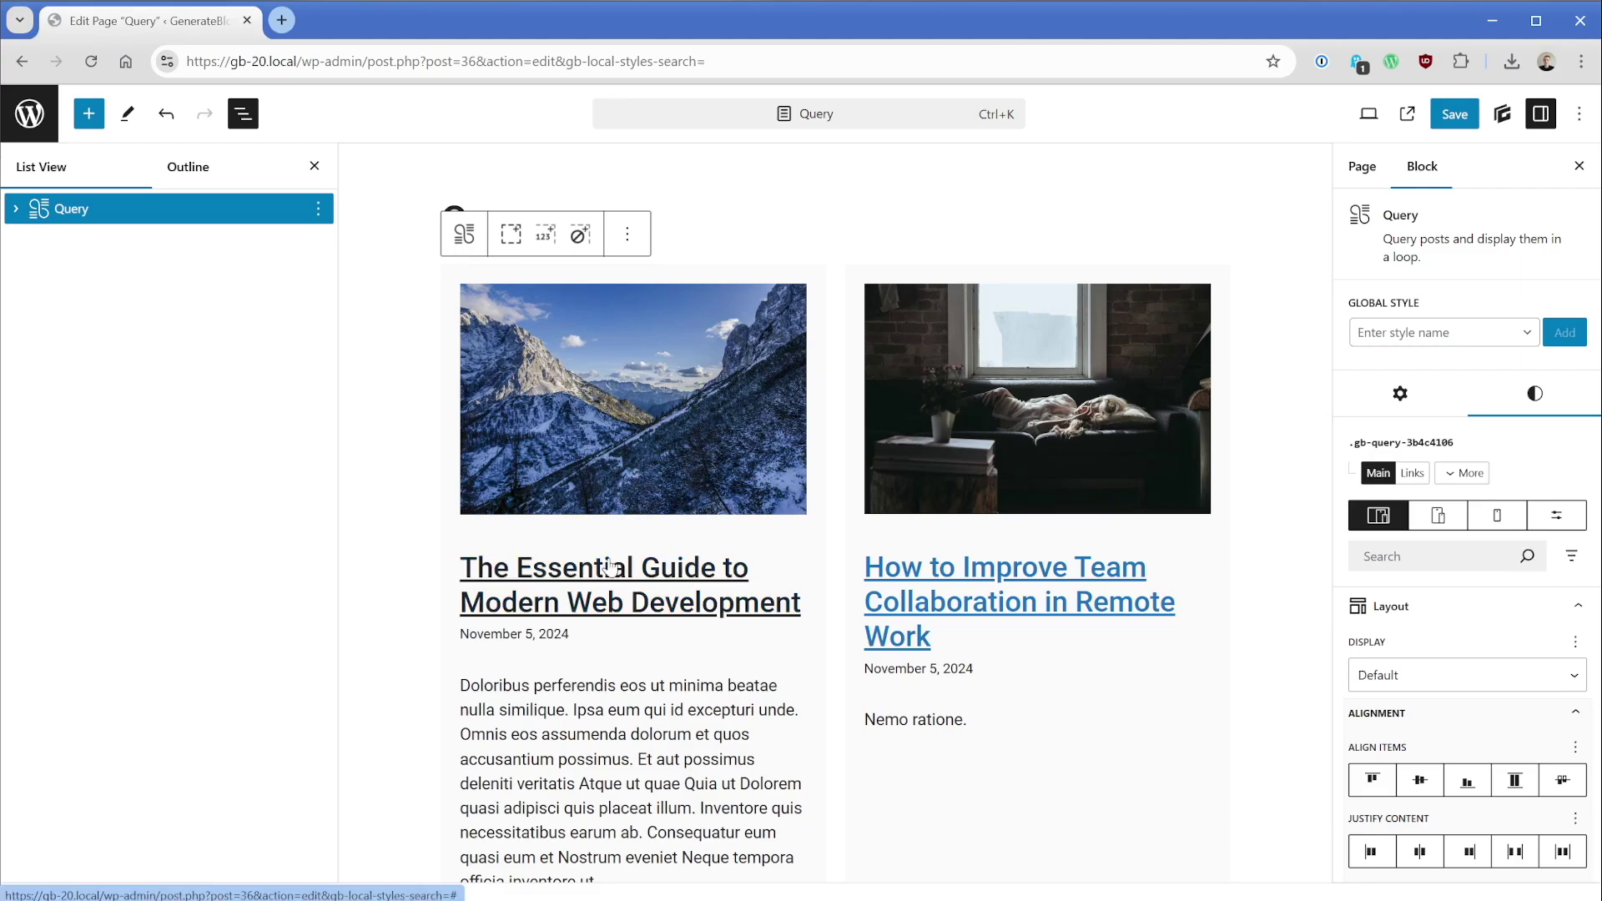
# Expand the Query block in List View and select its Looper
pyautogui.scroll(-2, 835, 513)
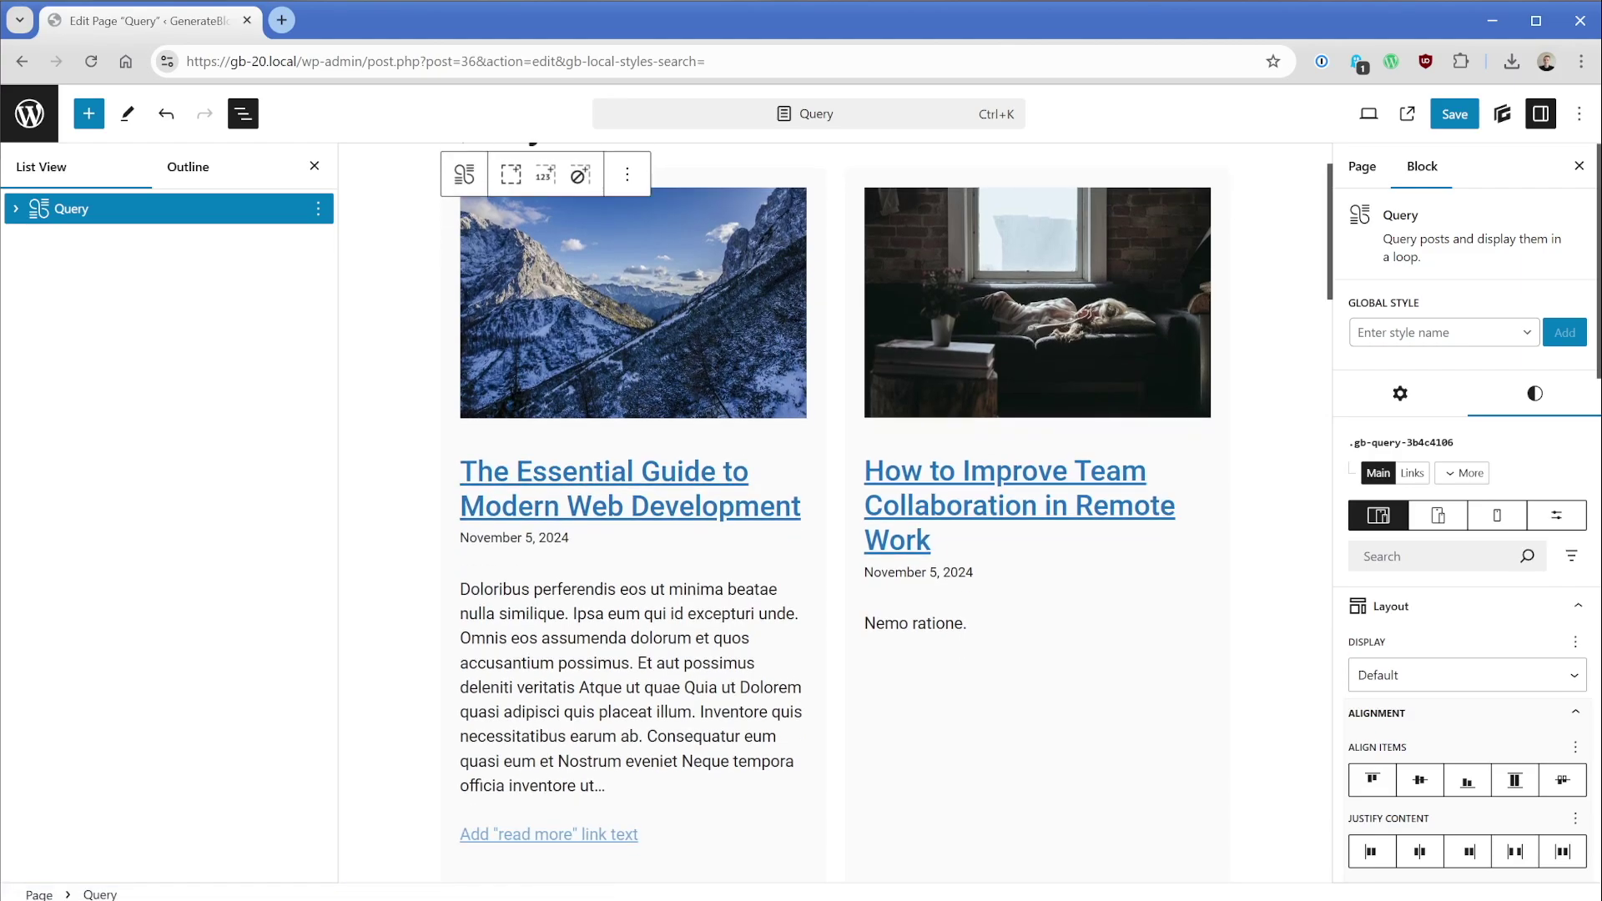
pyautogui.scroll(2, 834, 513)
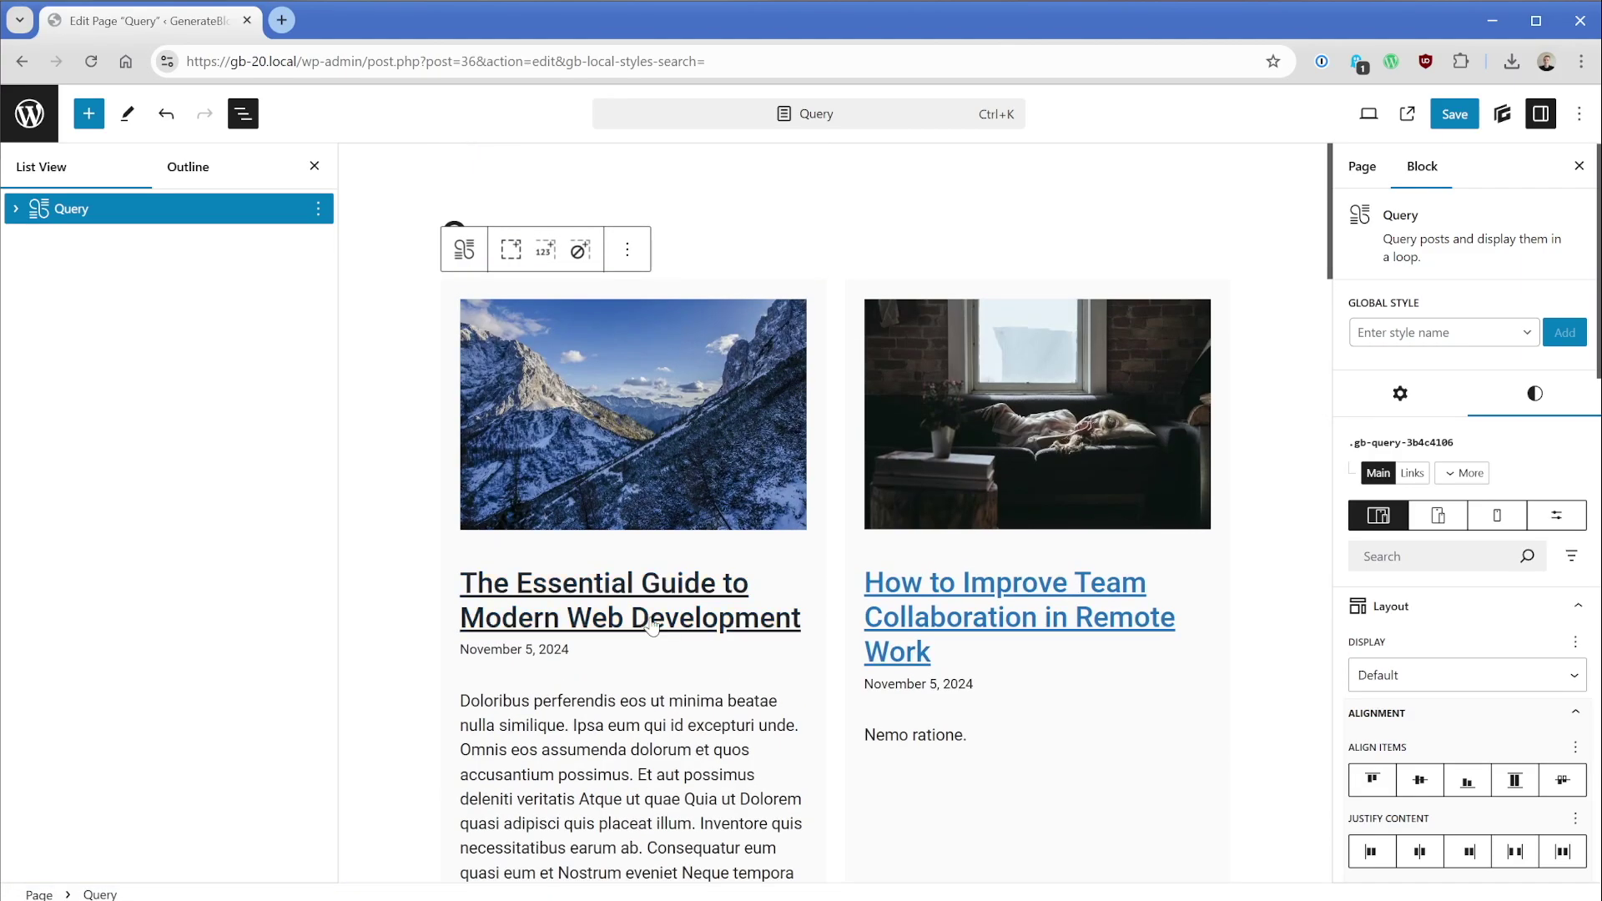
pyautogui.click(15, 209)
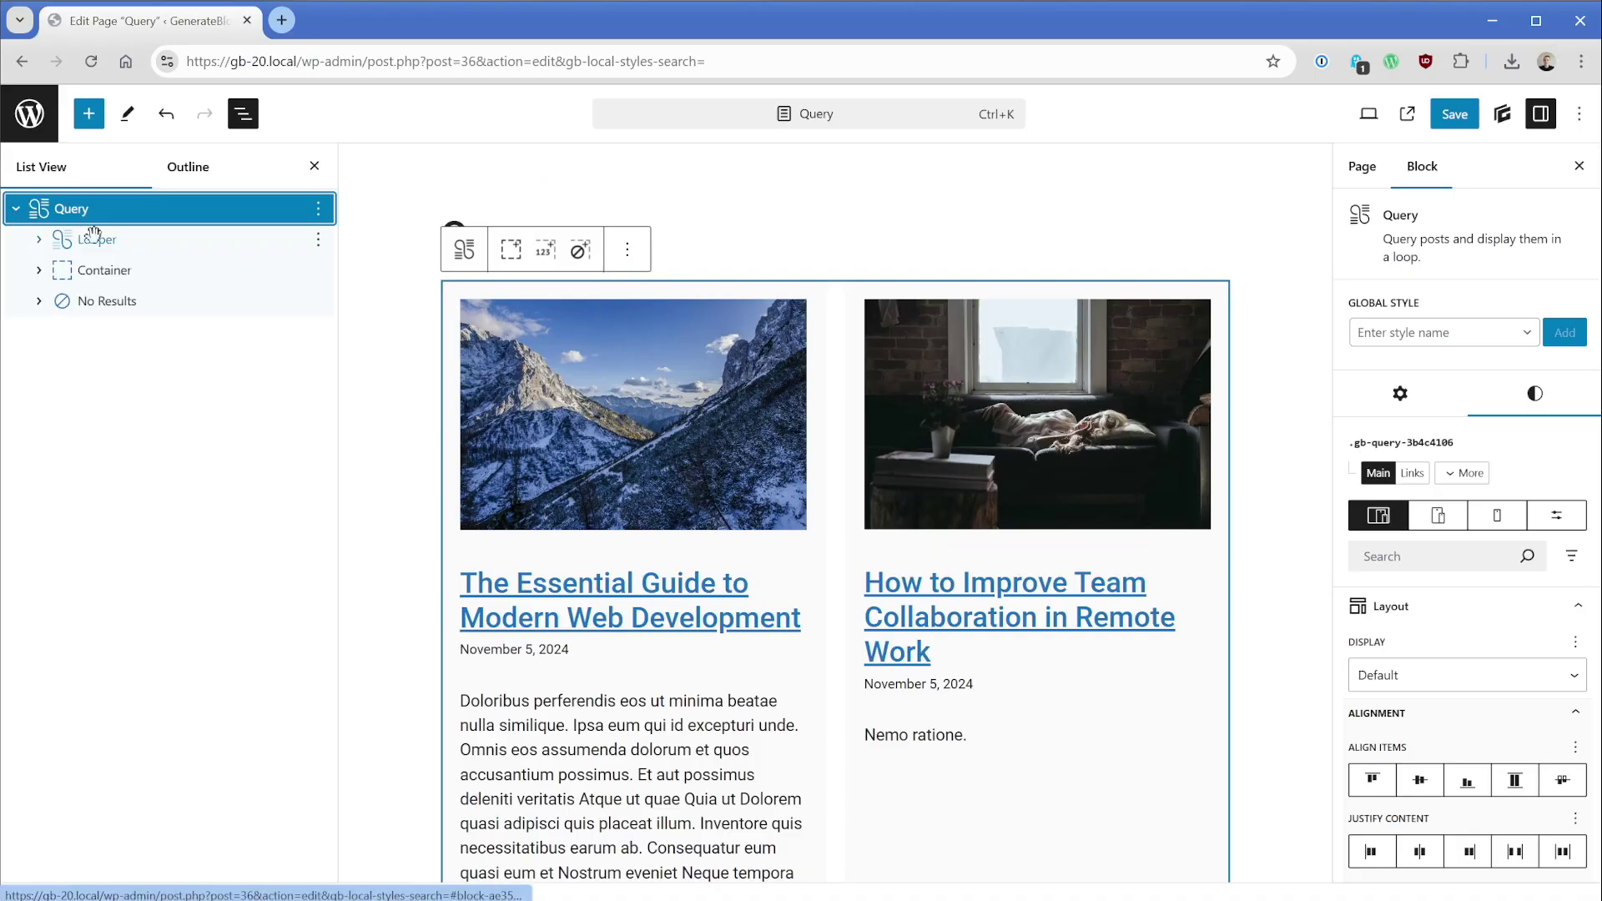
pyautogui.click(184, 239)
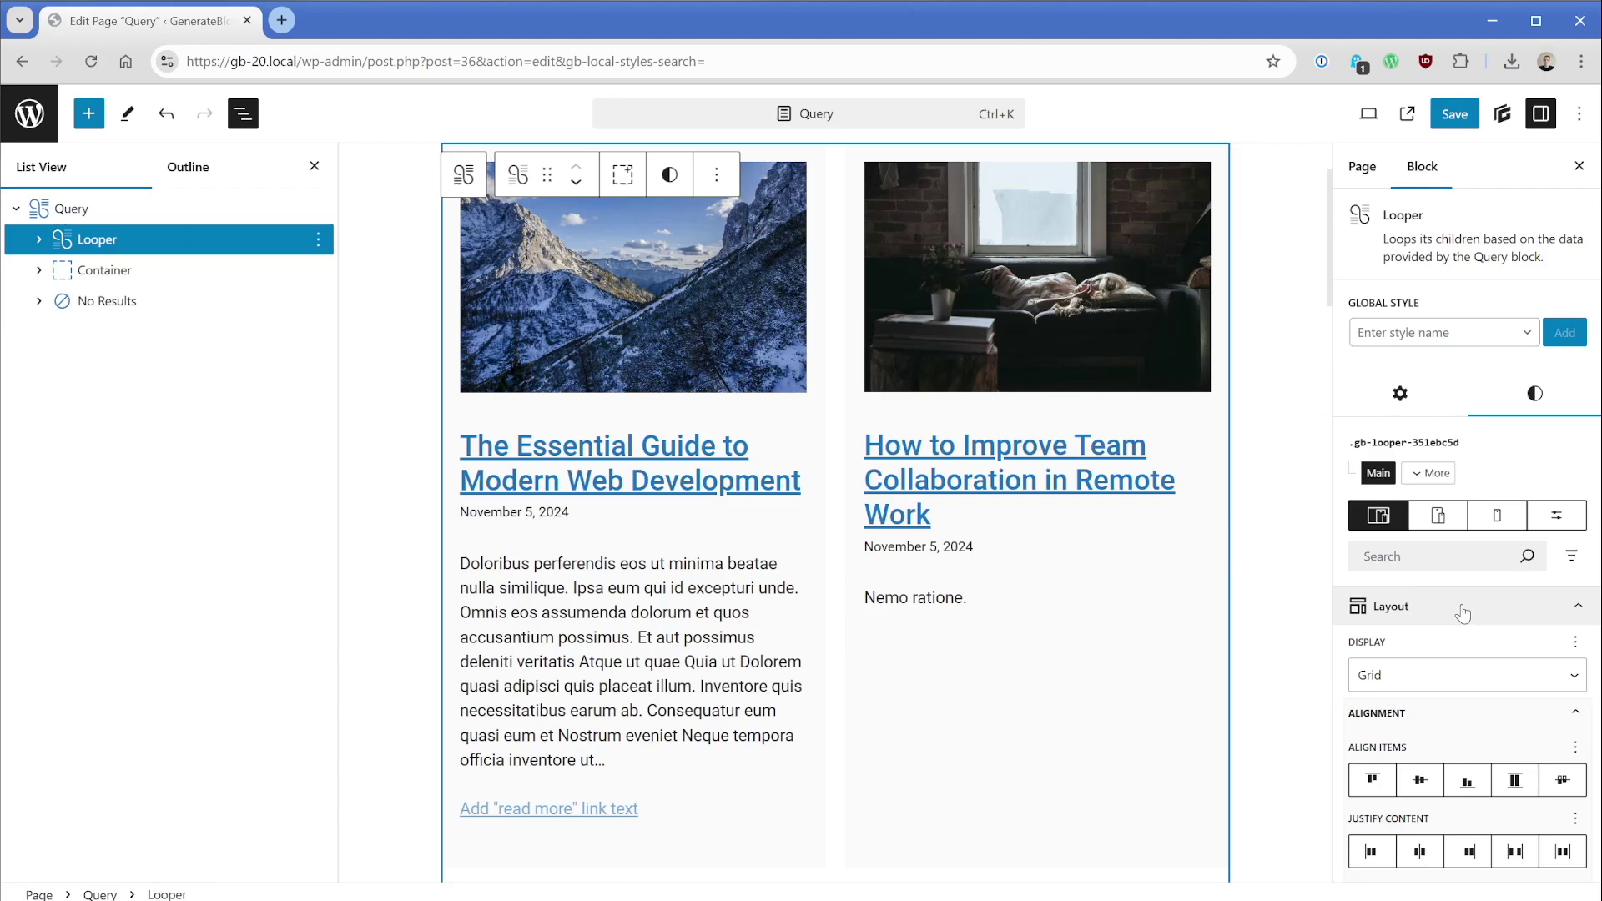
# Switch the Looper's Grid Template Columns preset to three columns
pyautogui.scroll(-2, 1469, 534)
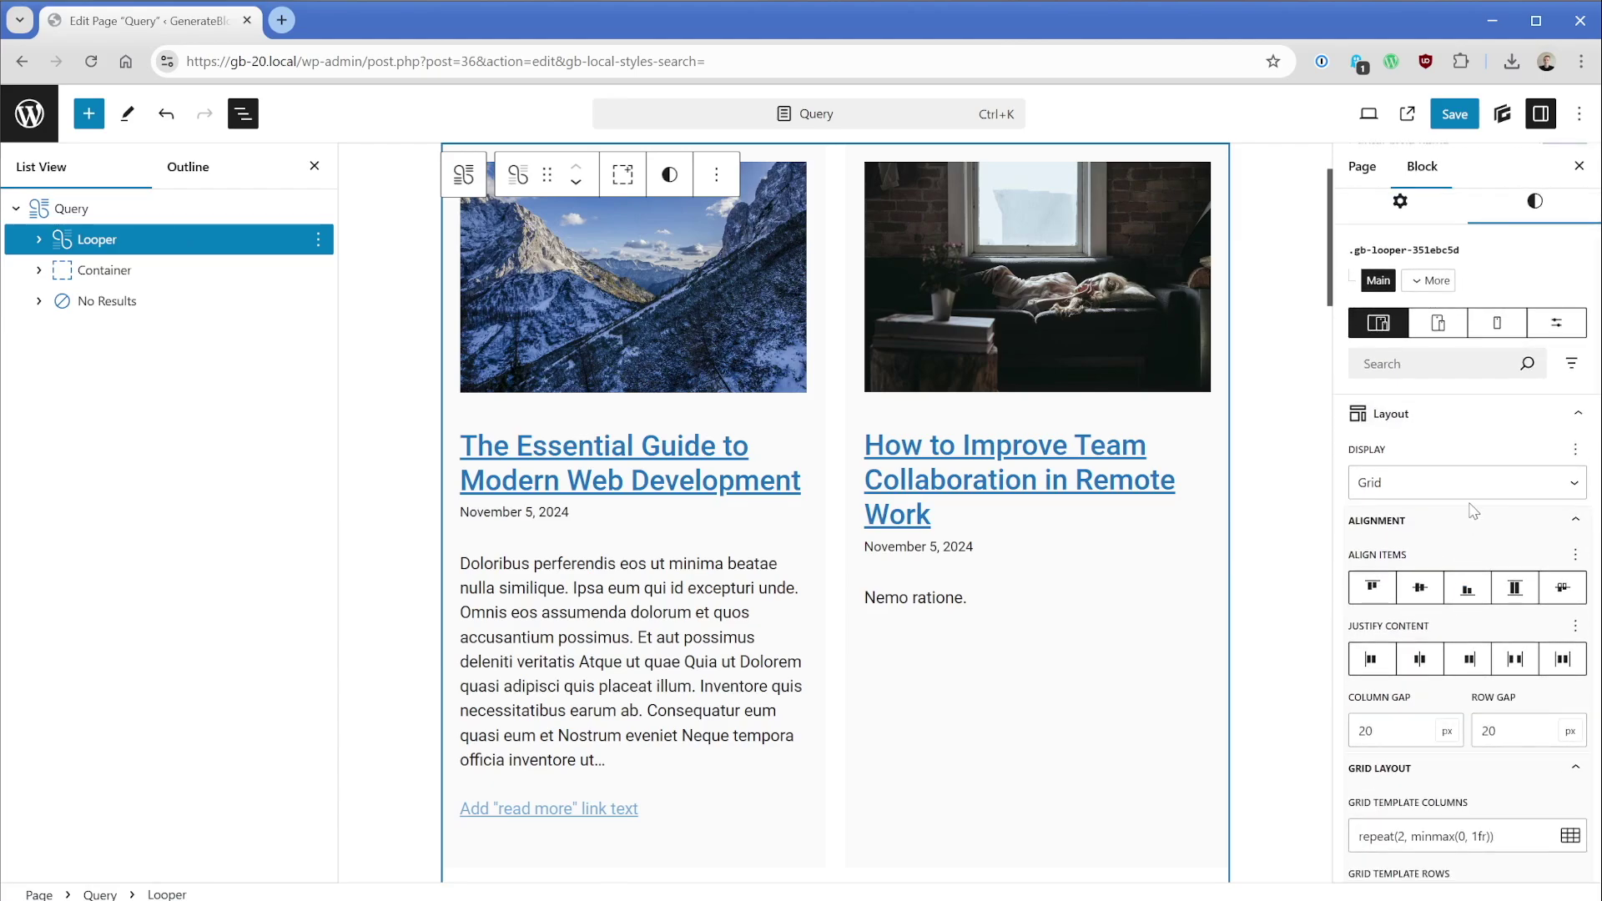
pyautogui.scroll(-3, 1473, 511)
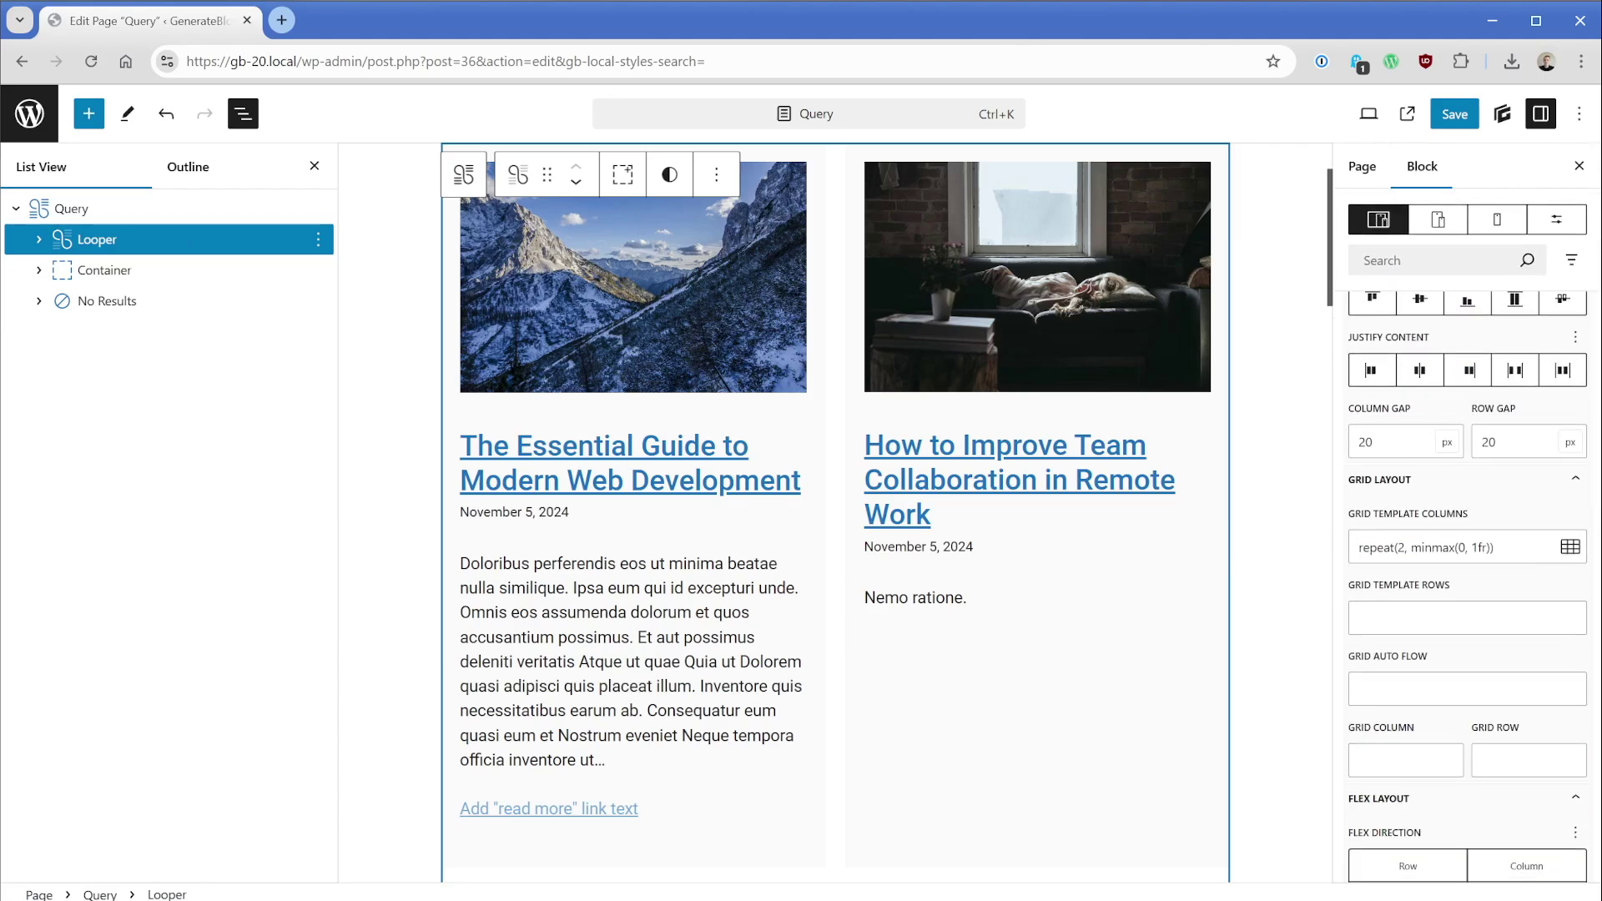
pyautogui.click(1495, 547)
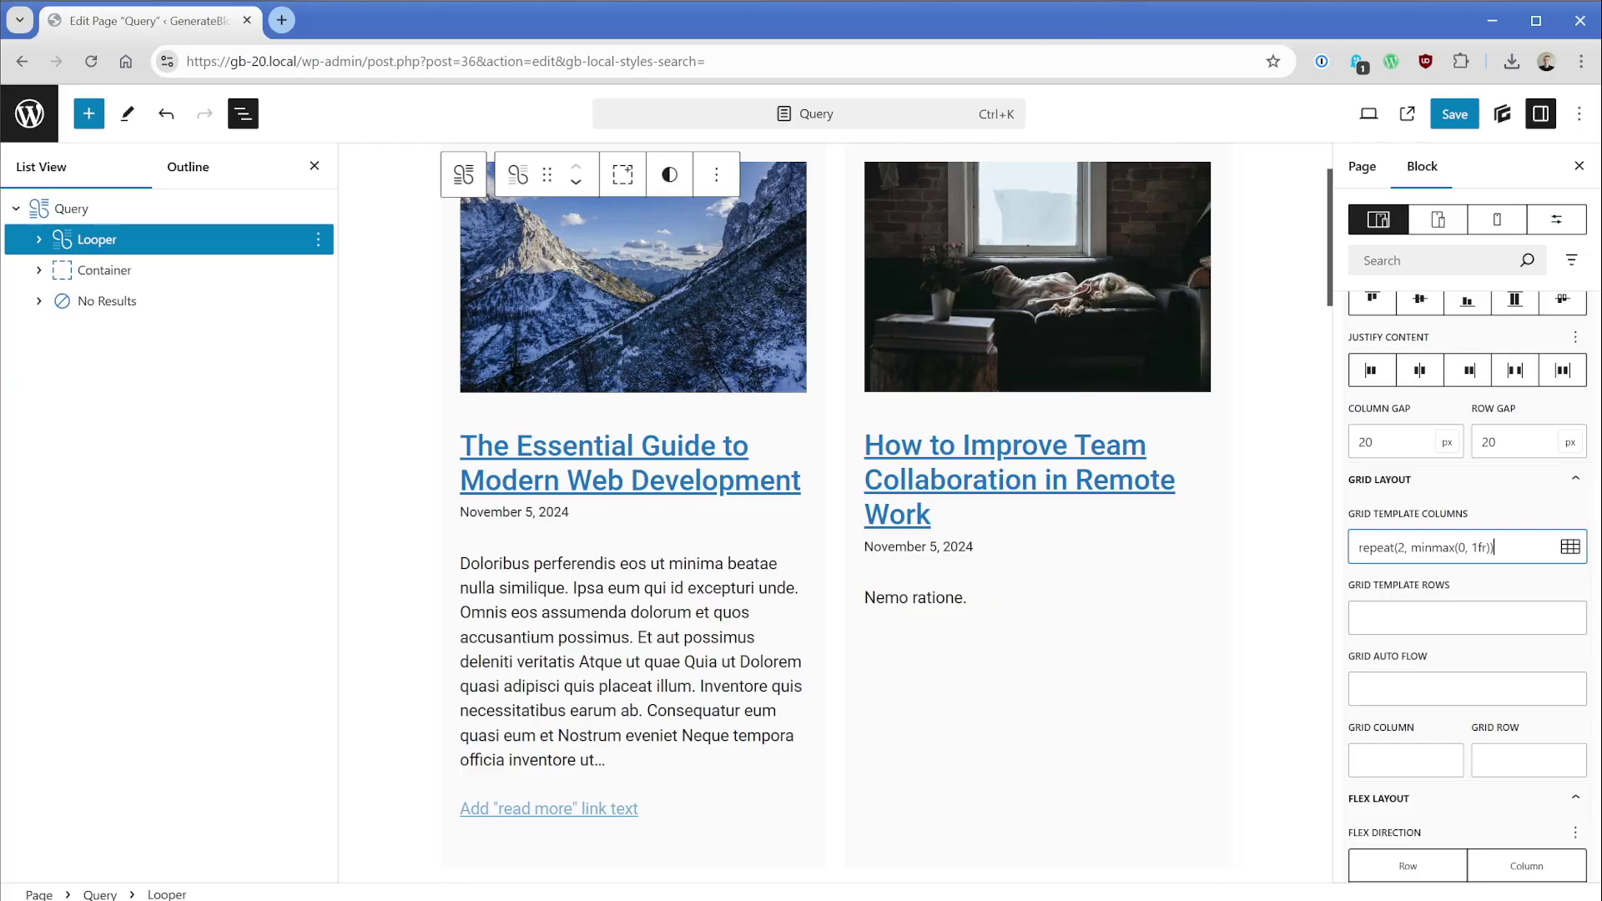
pyautogui.click(1569, 546)
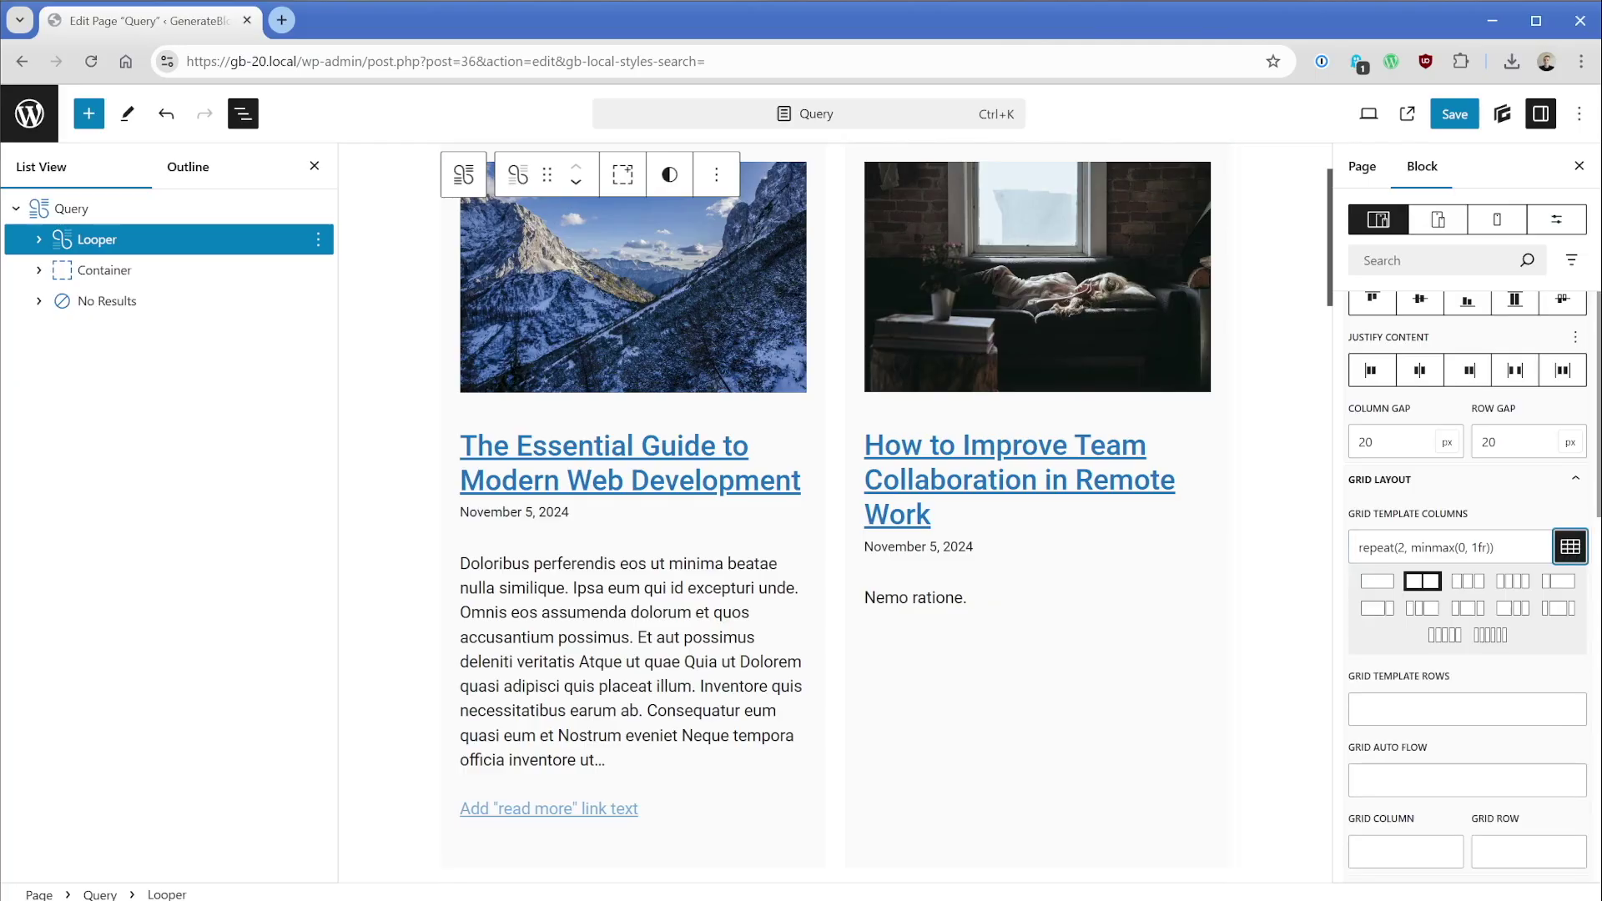
pyautogui.click(1470, 582)
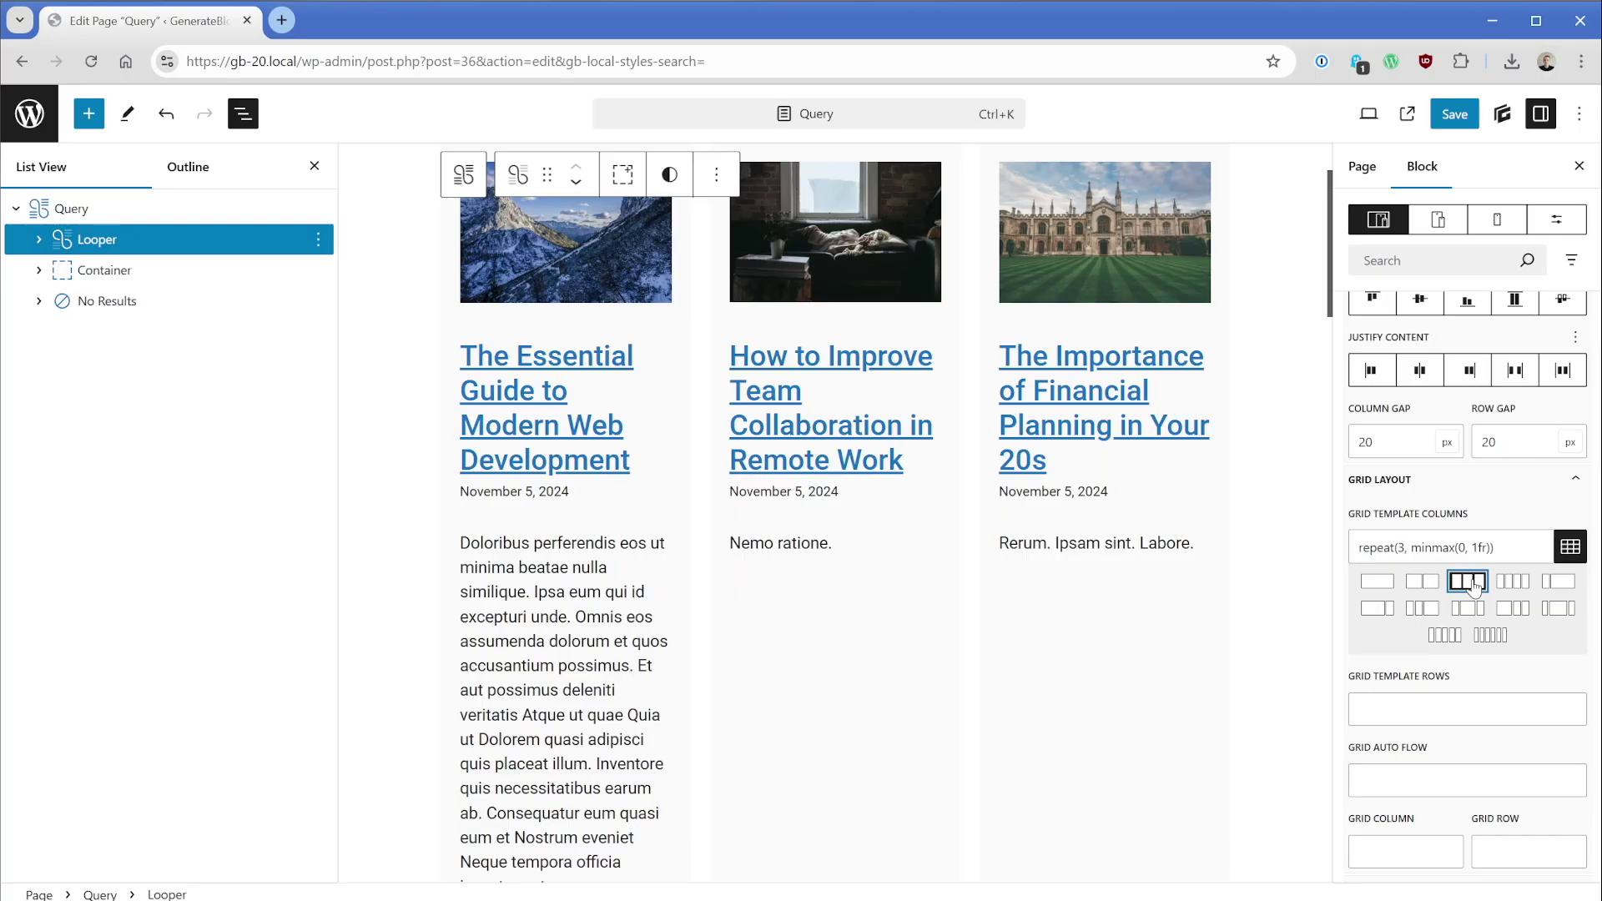
# In the Looper's Design grid, try wide-plus-narrow, then settle on two equal columns with tag div
pyautogui.scroll(10, 1435, 500)
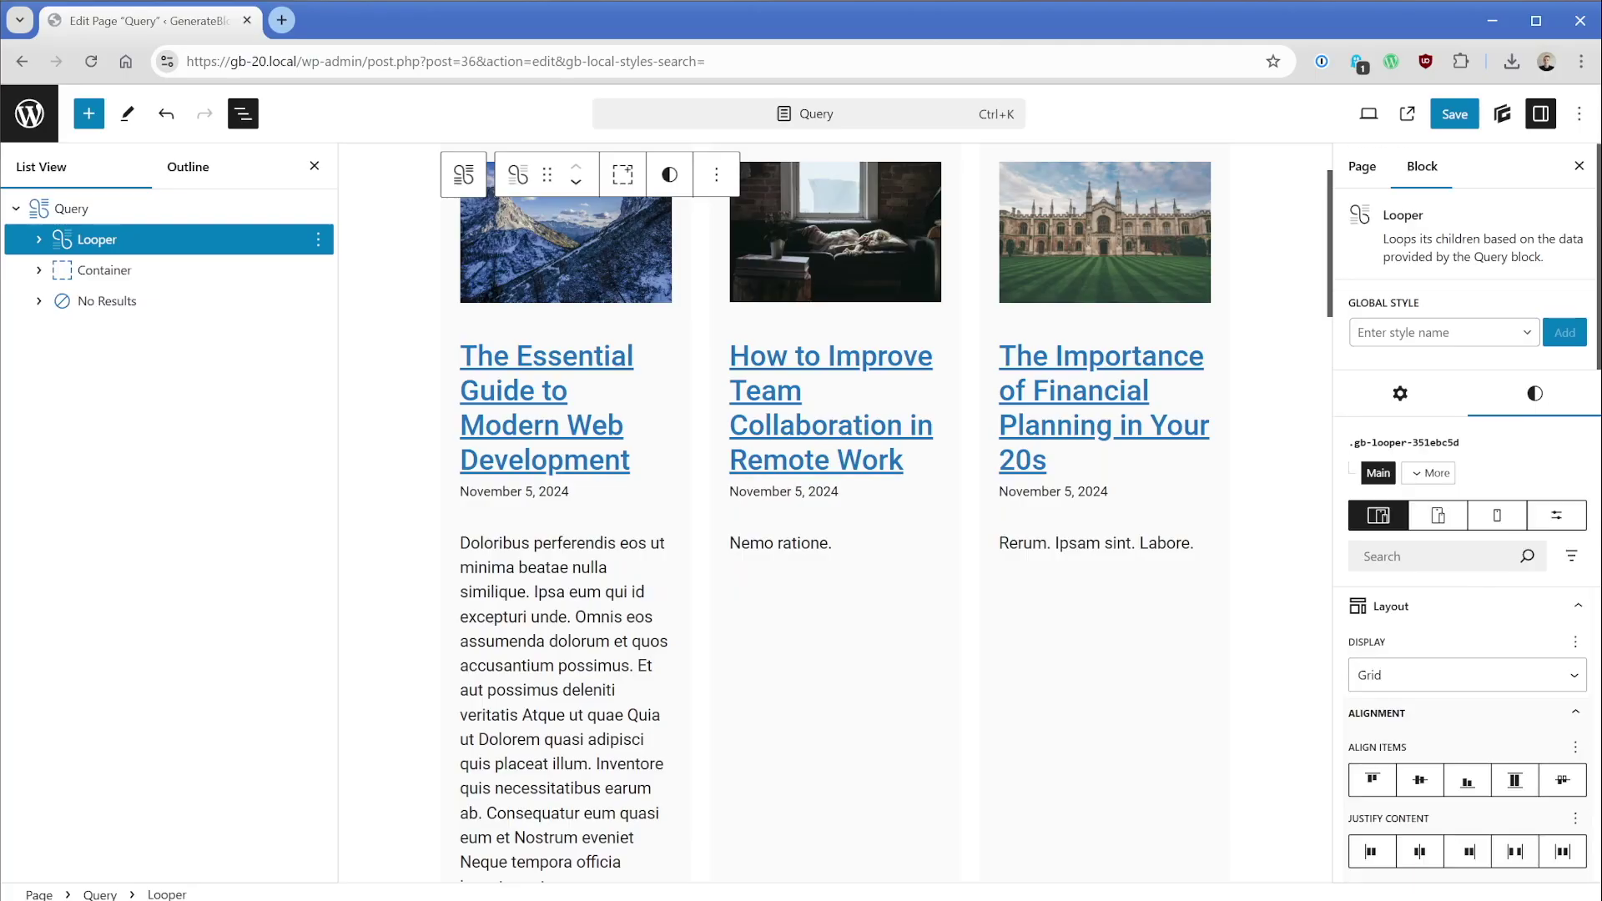
pyautogui.click(1400, 397)
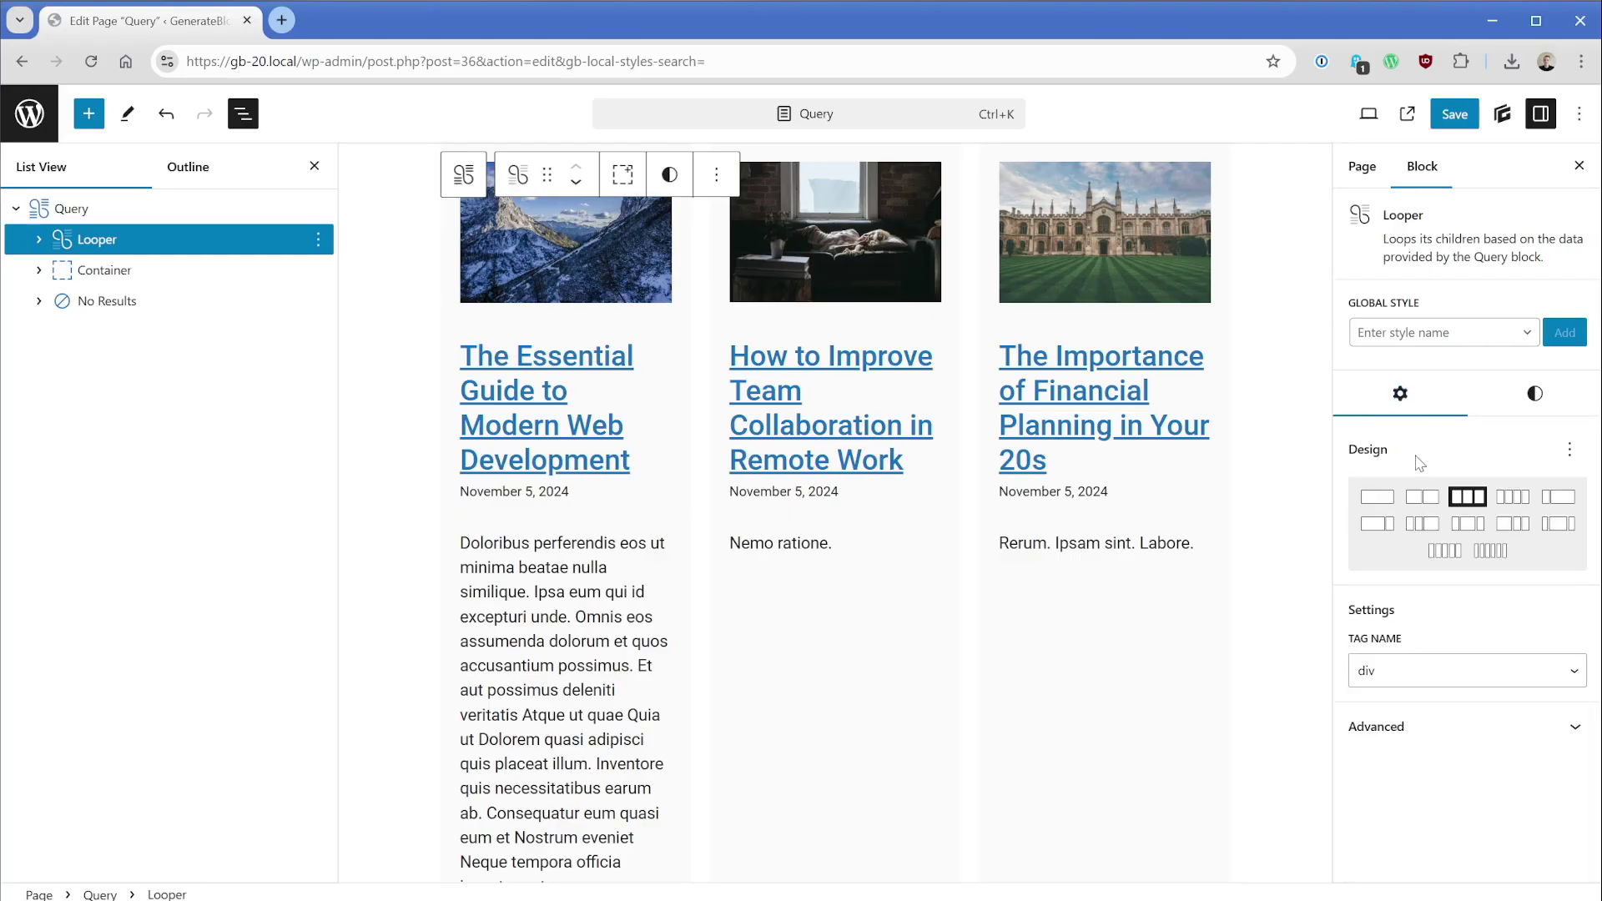
pyautogui.click(1377, 524)
pyautogui.click(1429, 674)
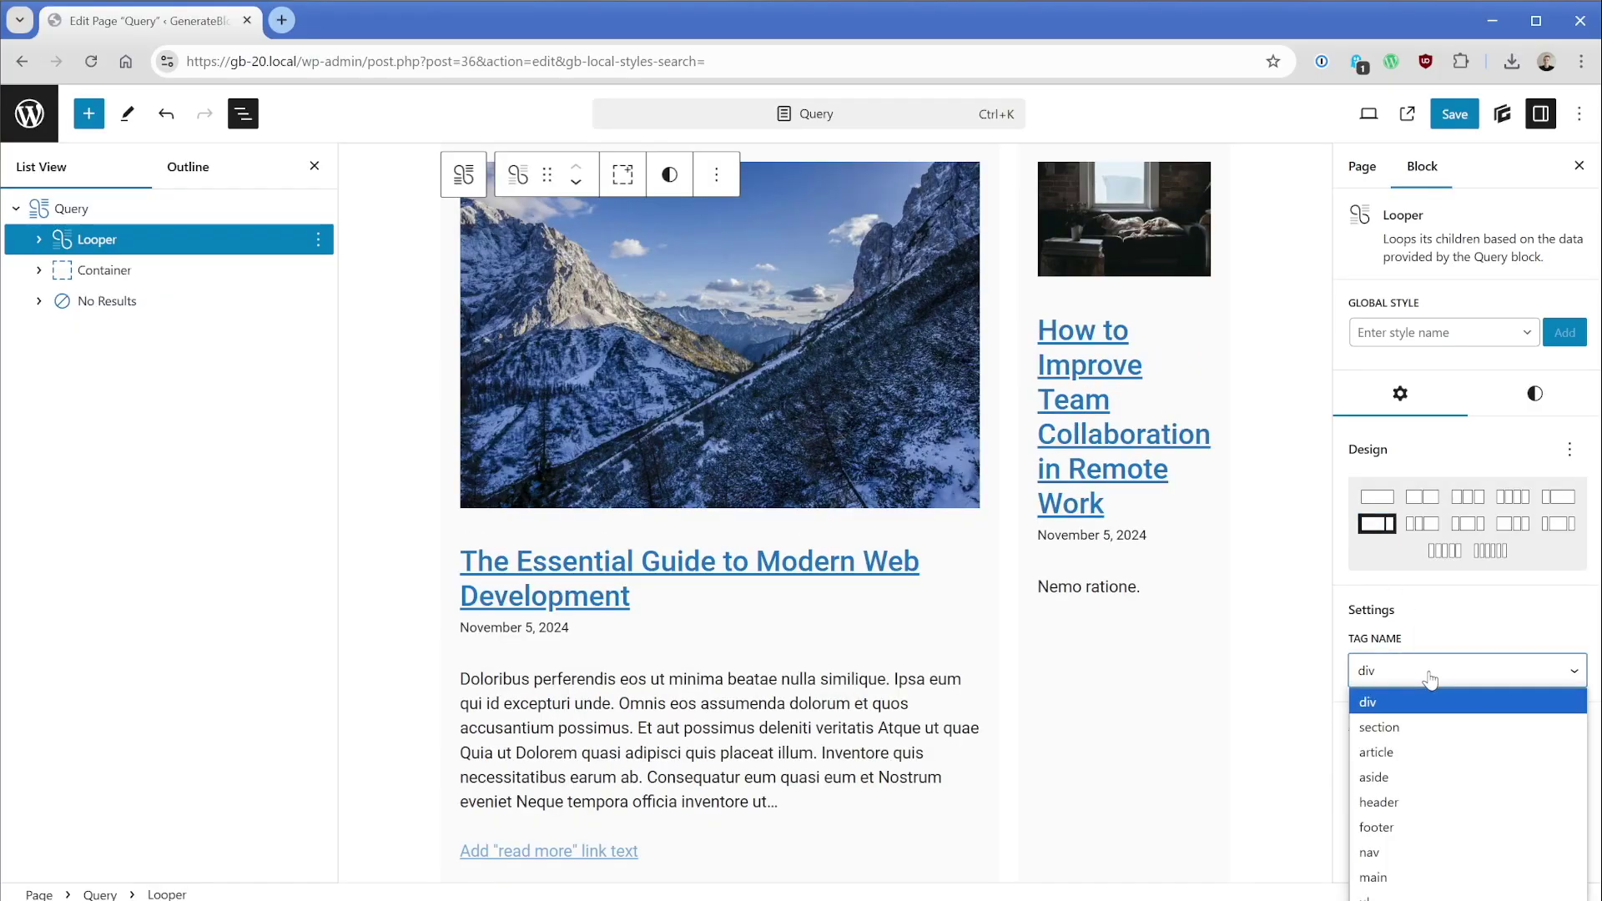
pyautogui.click(1421, 497)
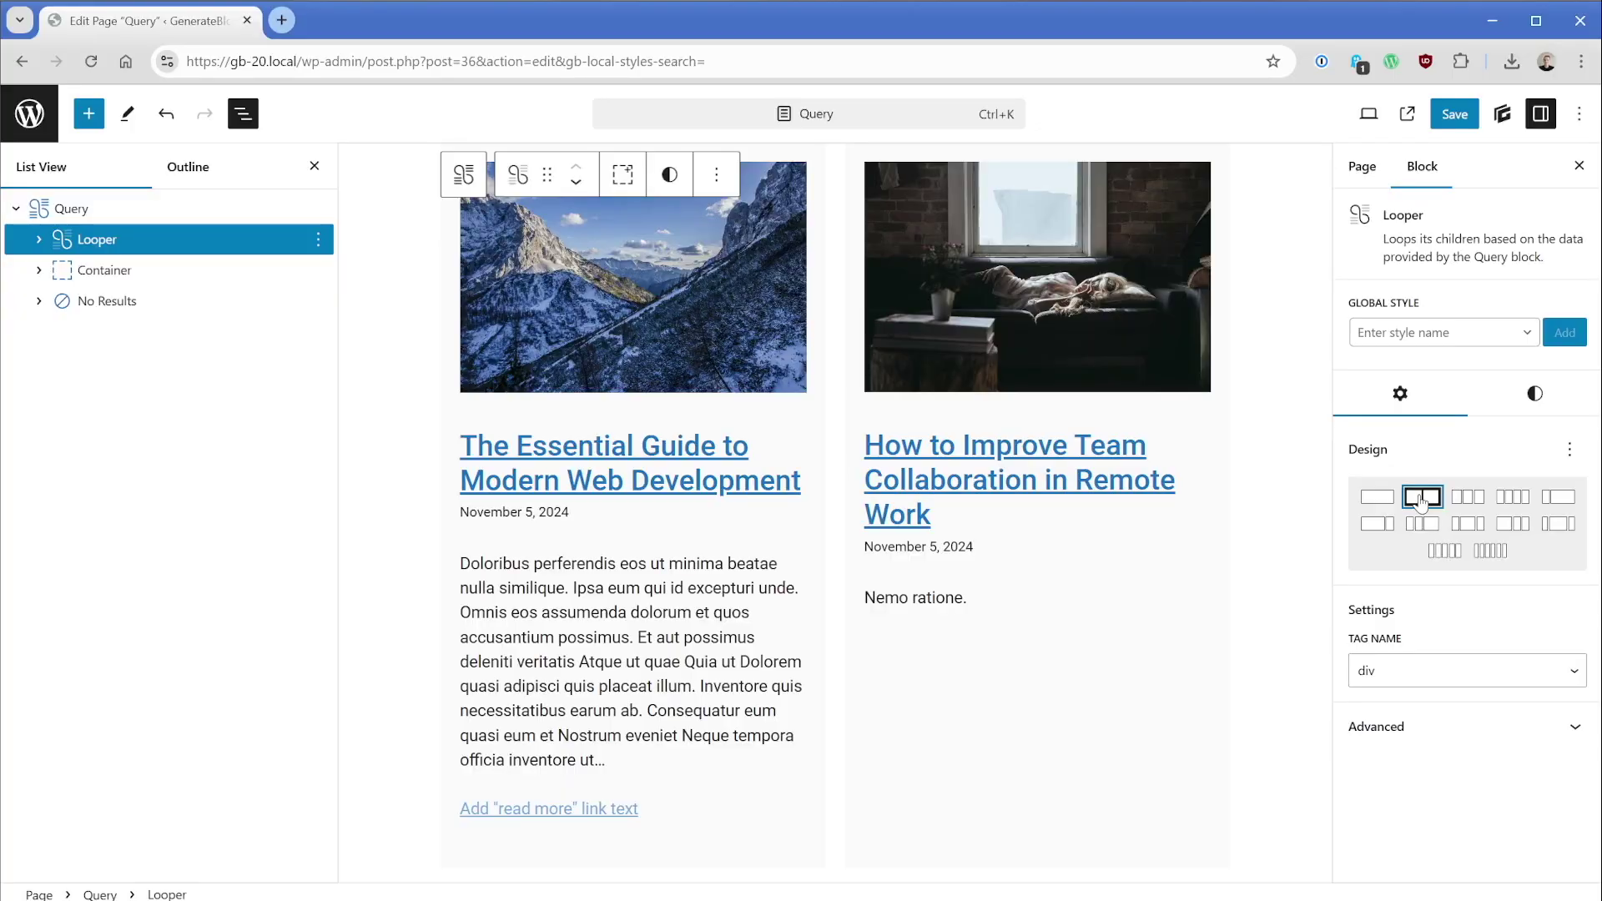
# Select the Loop Item, keep its tag as div, then select the first card's post title heading
pyautogui.click(38, 239)
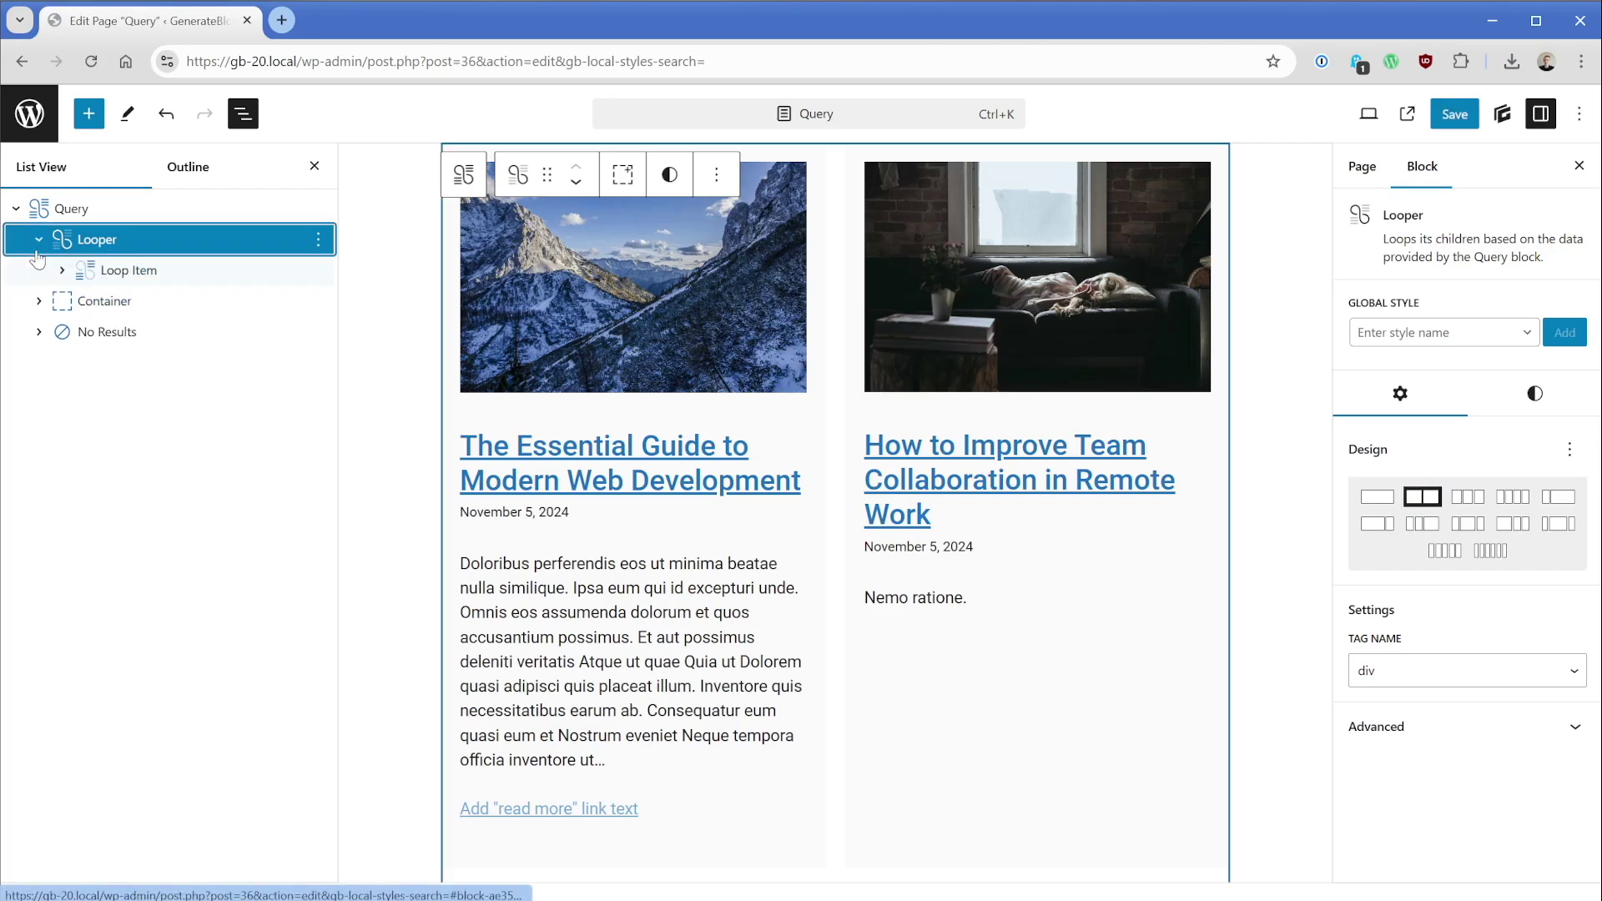
pyautogui.click(120, 272)
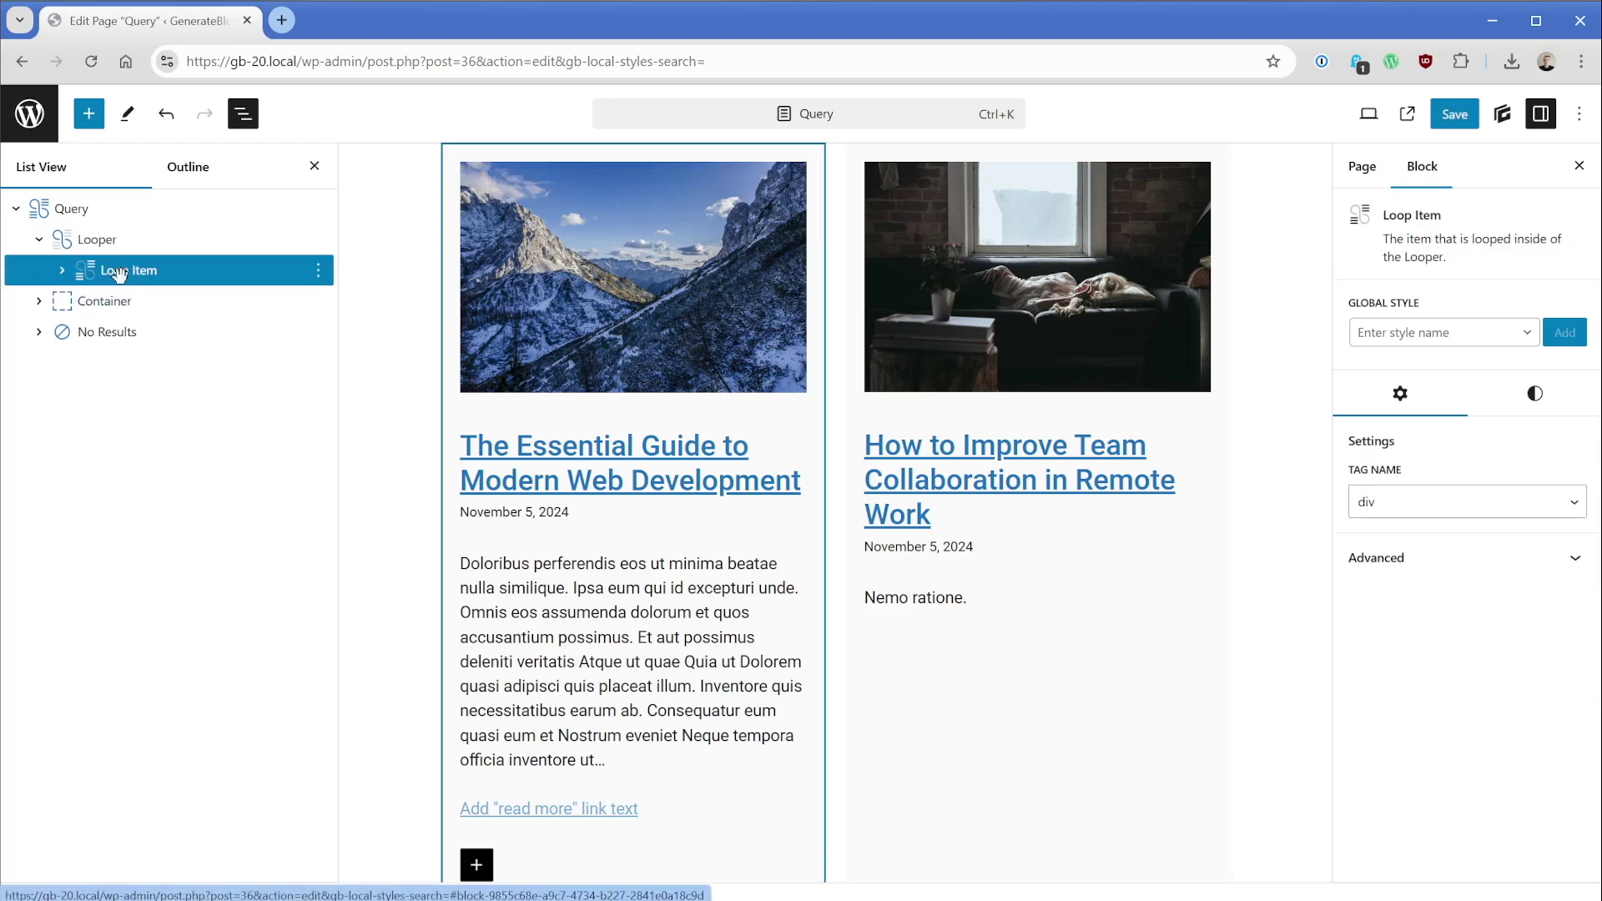
pyautogui.click(1442, 504)
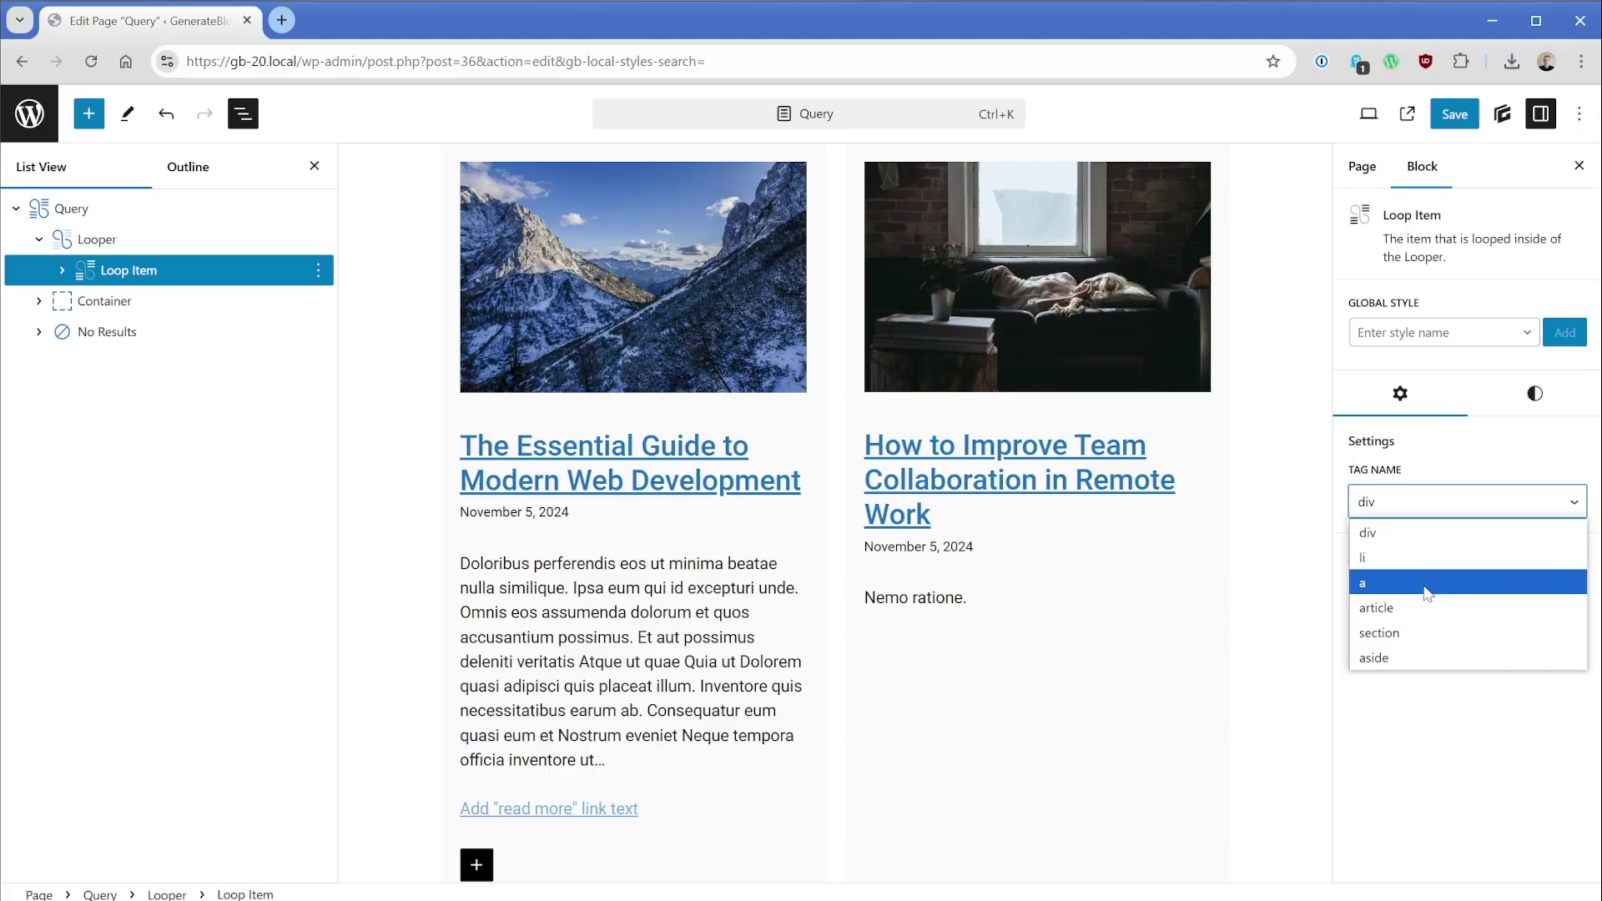
pyautogui.click(1533, 396)
pyautogui.click(1532, 395)
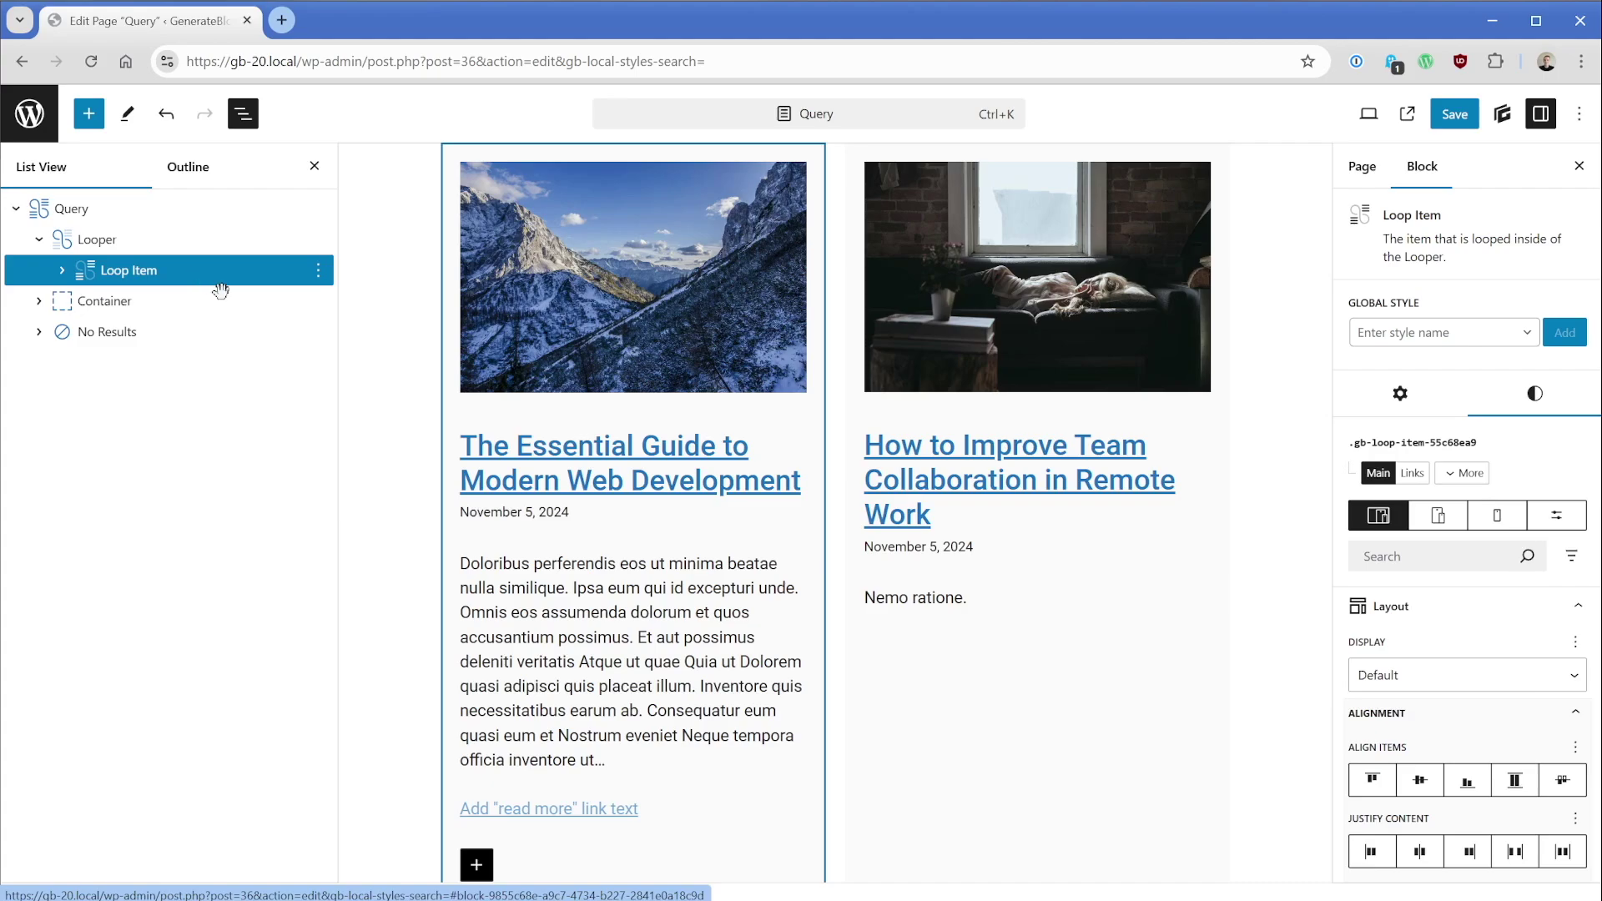
pyautogui.click(631, 452)
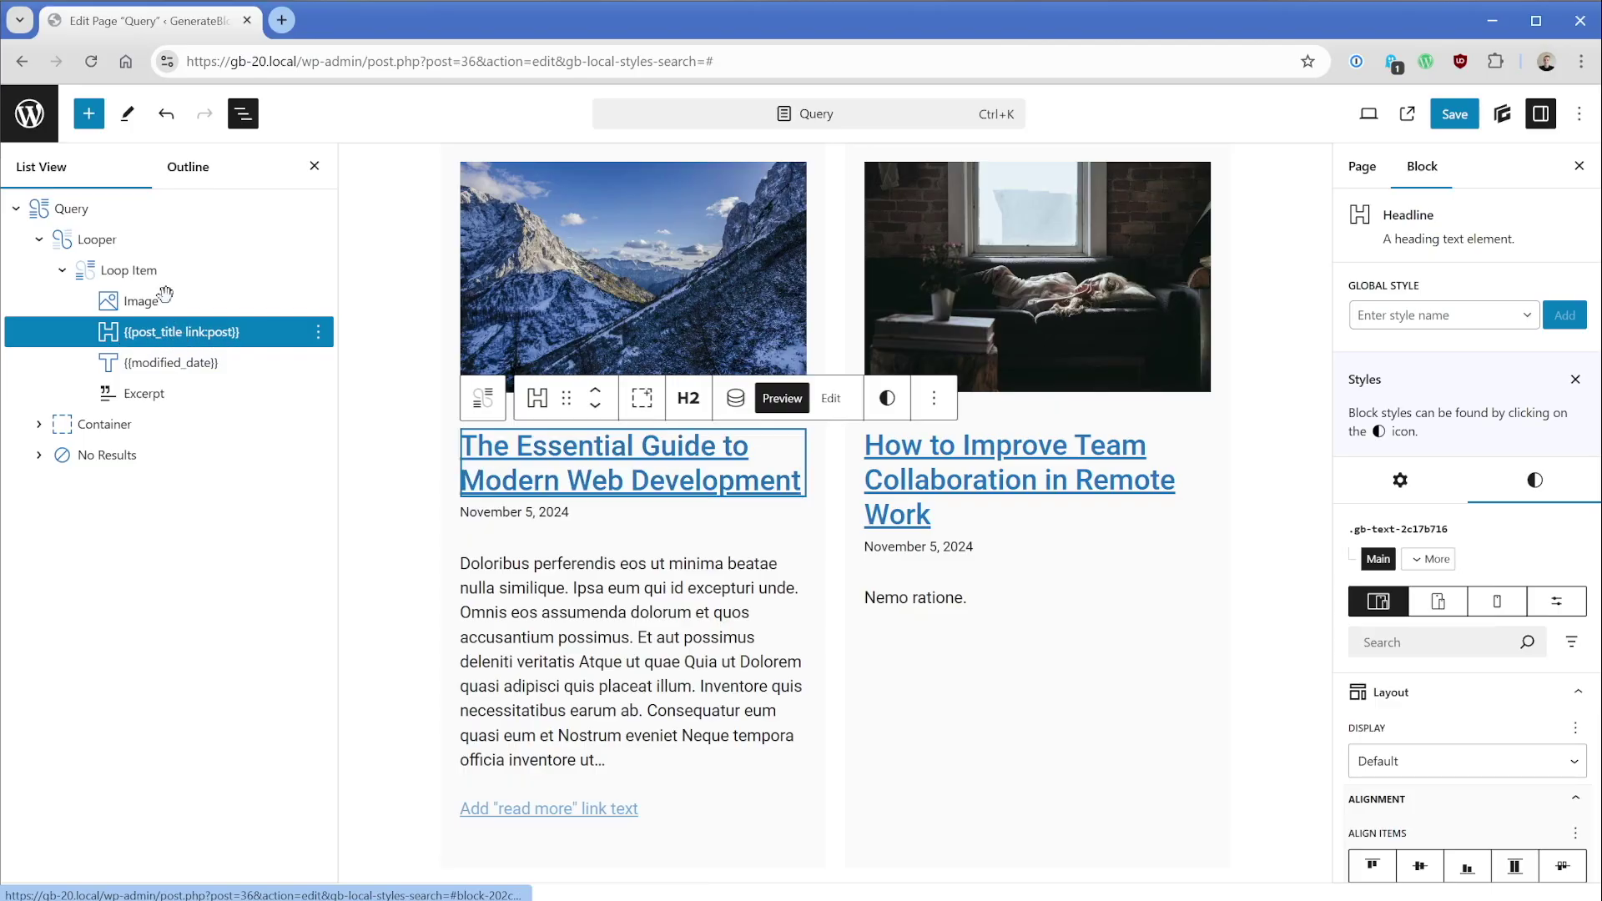
# Keep the Query as a Post Query of Posts, then select the first card's title headline
pyautogui.click(124, 206)
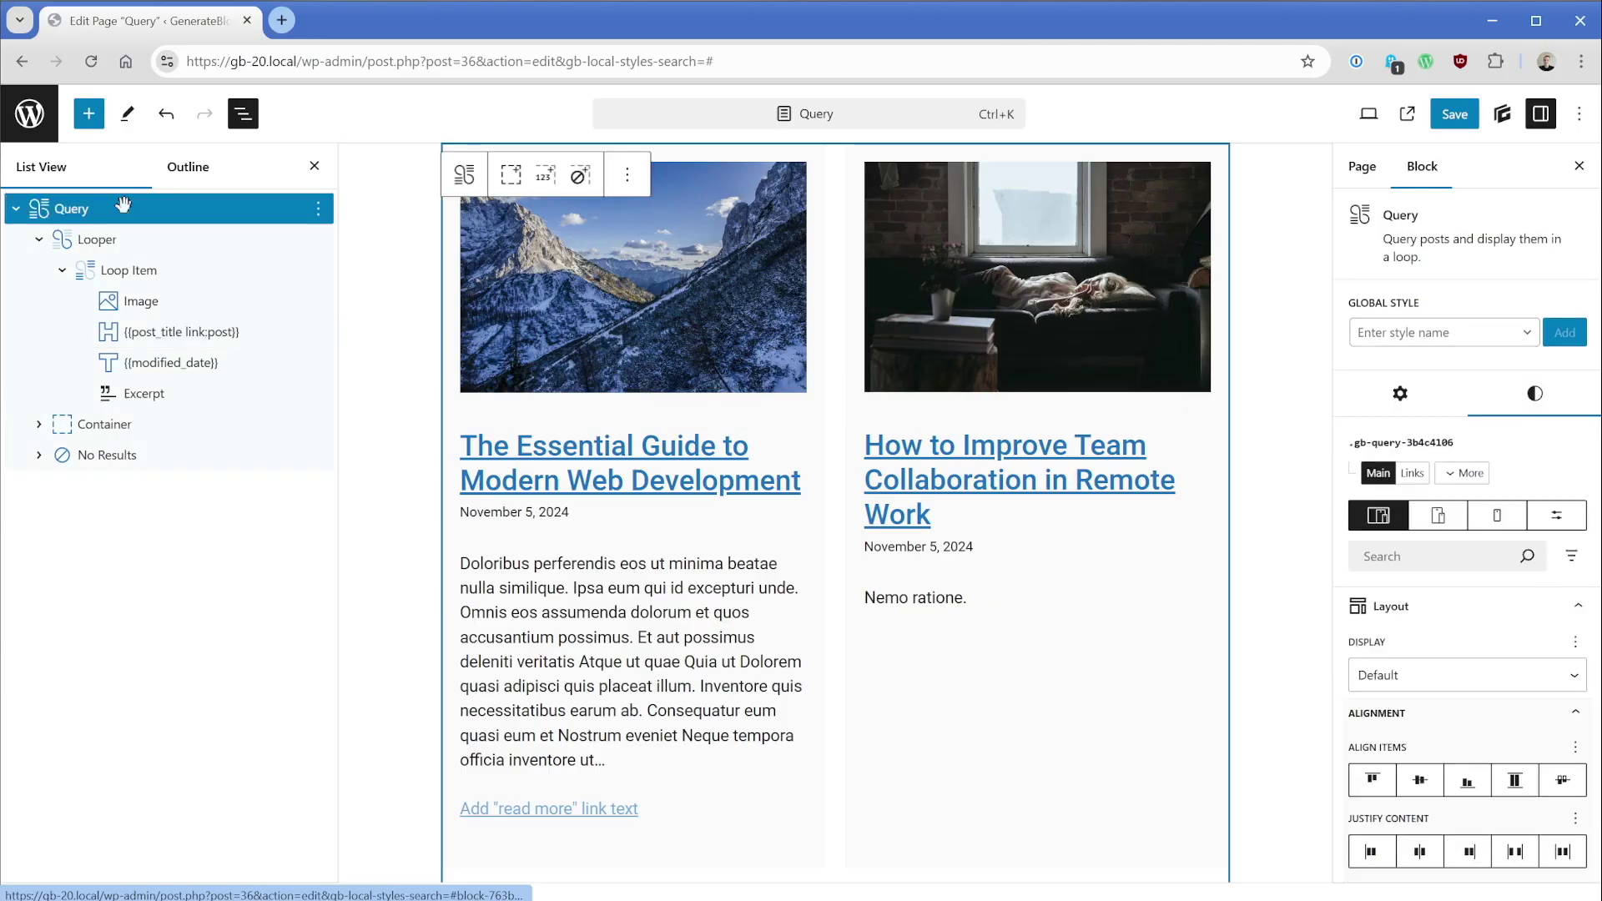
pyautogui.click(1402, 396)
pyautogui.scroll(-1, 1473, 534)
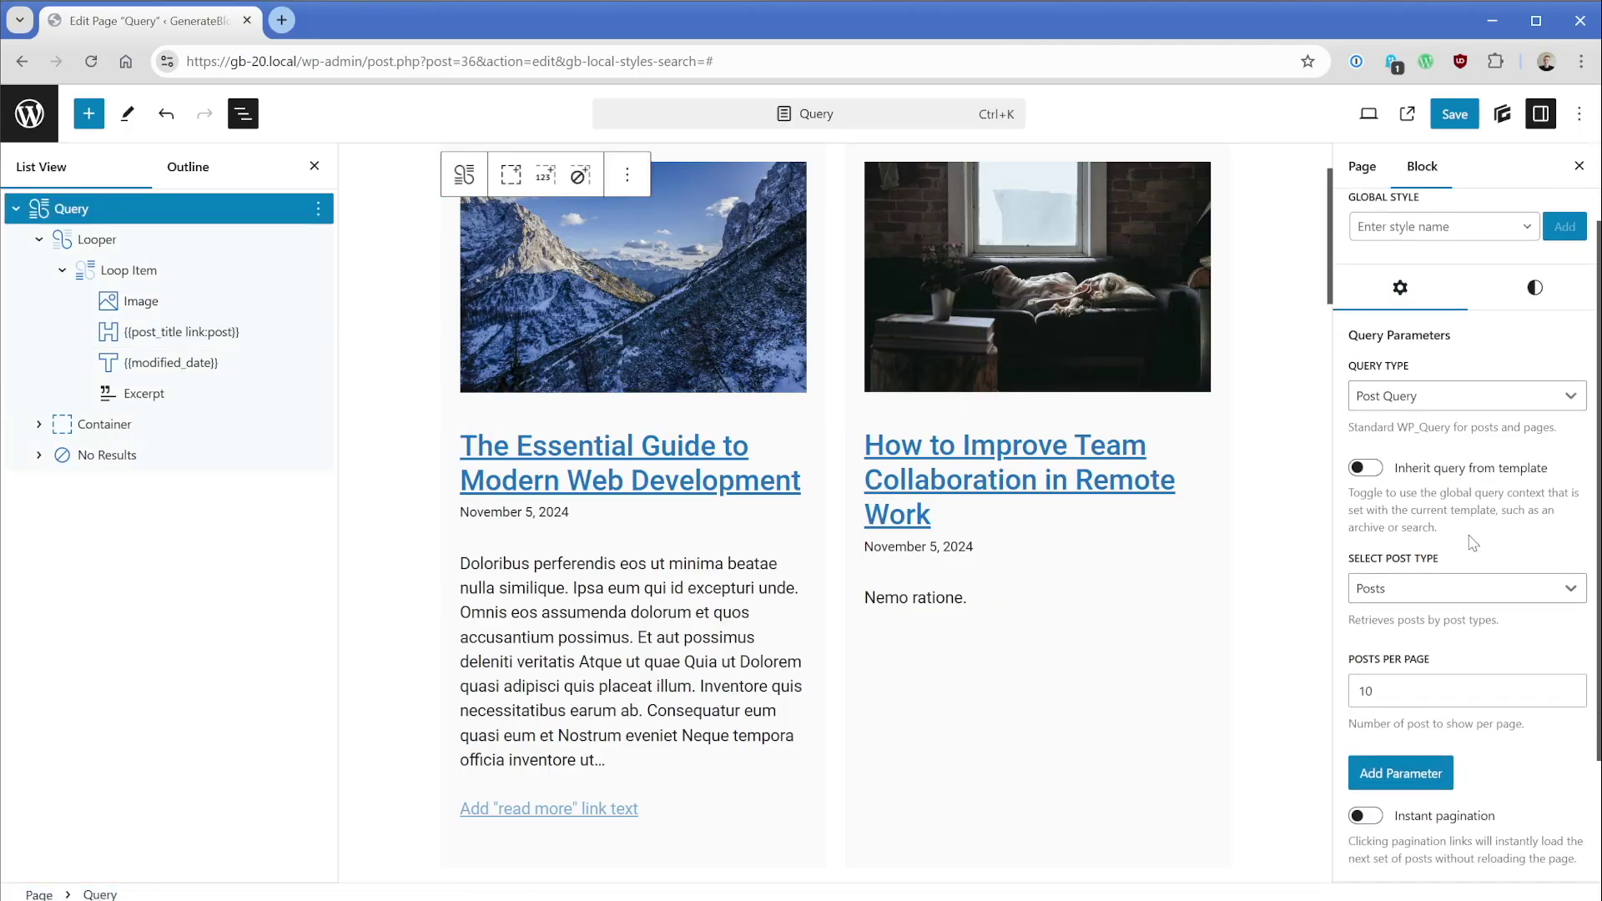
pyautogui.click(1453, 592)
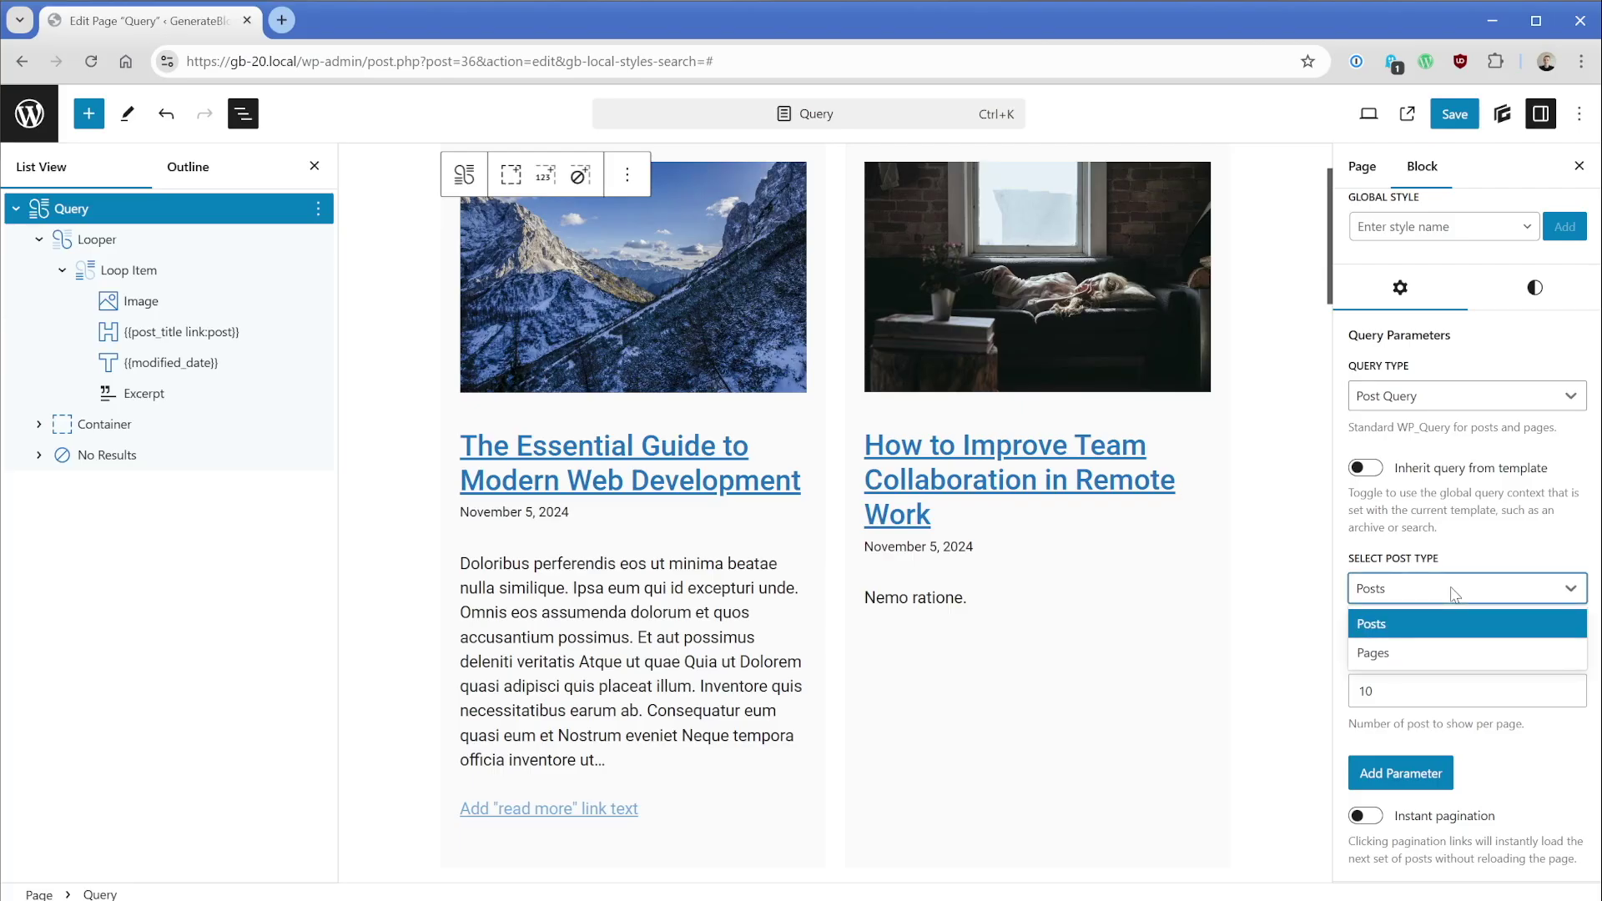
pyautogui.click(1454, 592)
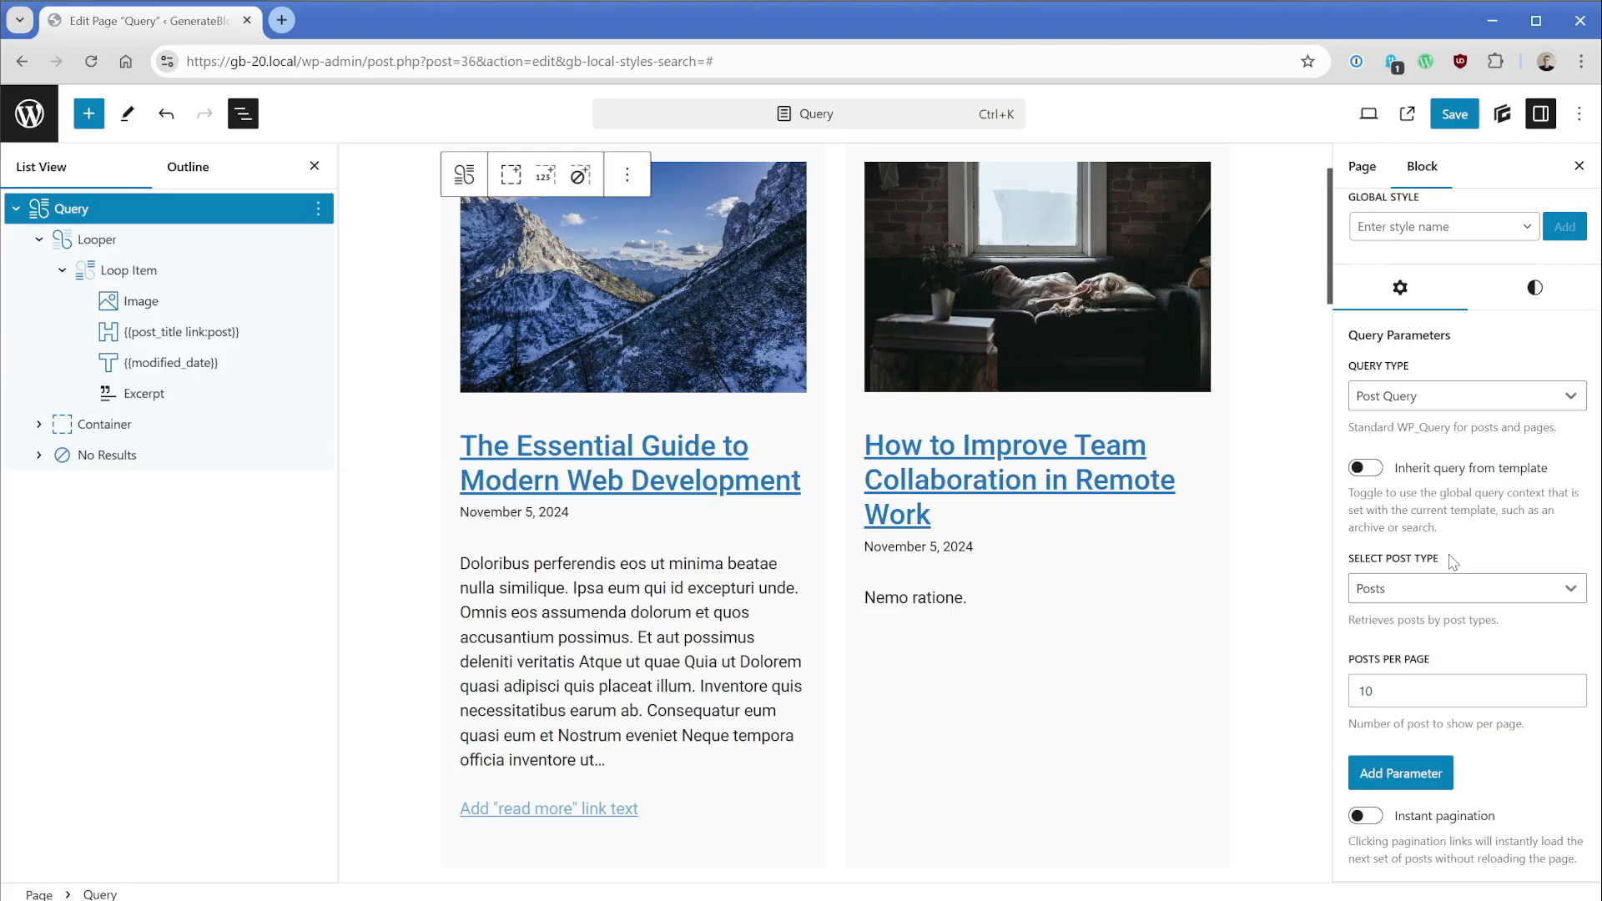
pyautogui.click(1456, 398)
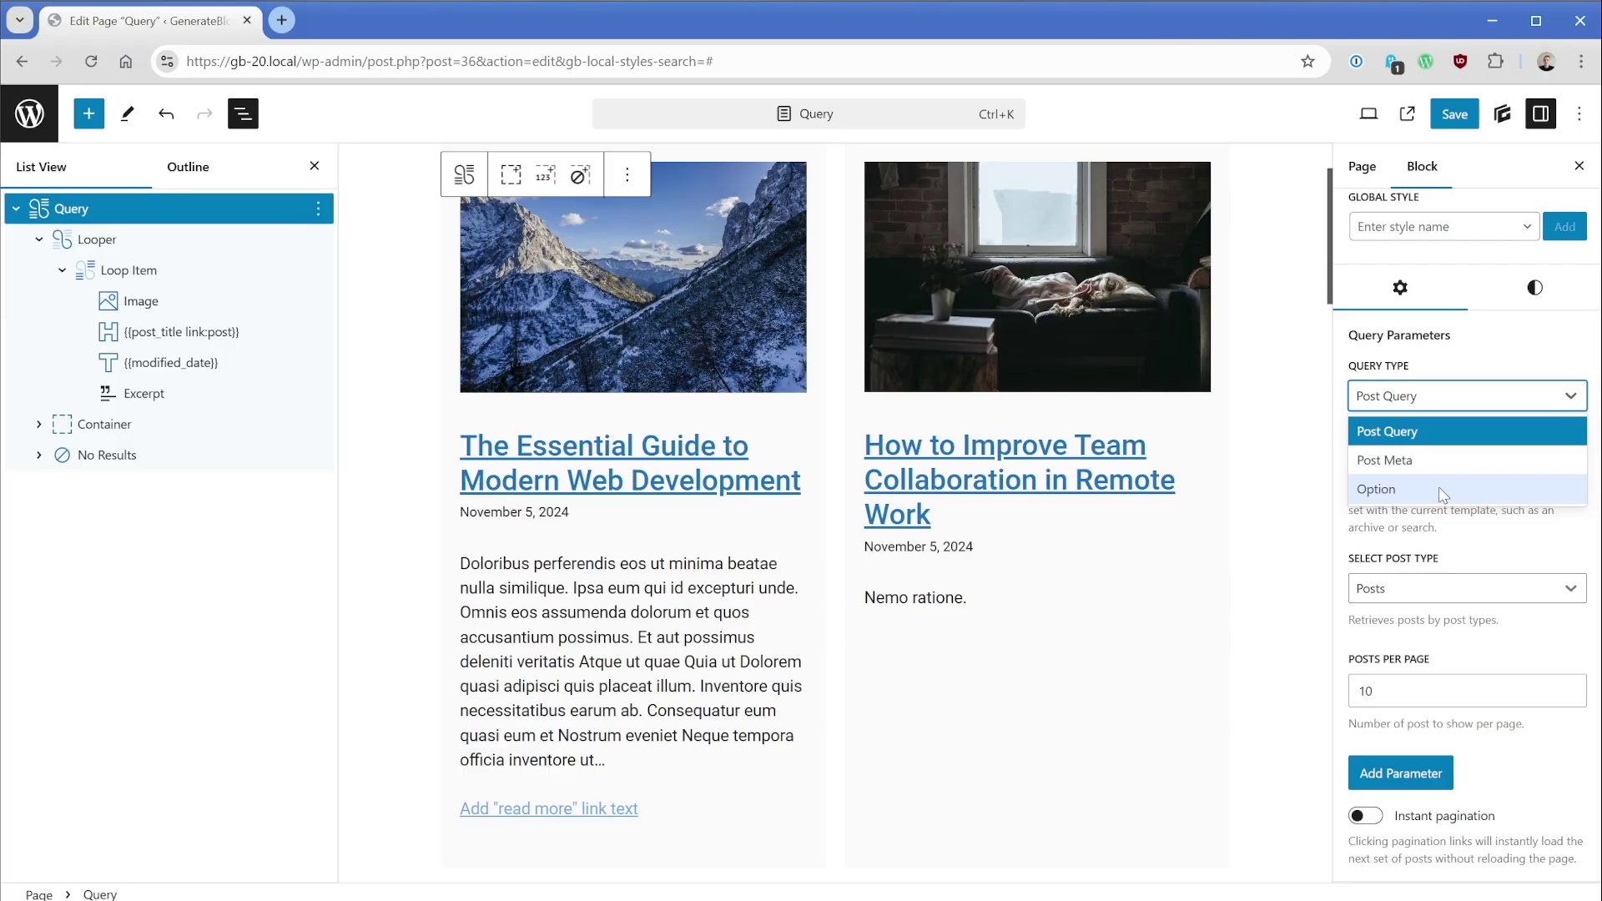
pyautogui.click(1470, 549)
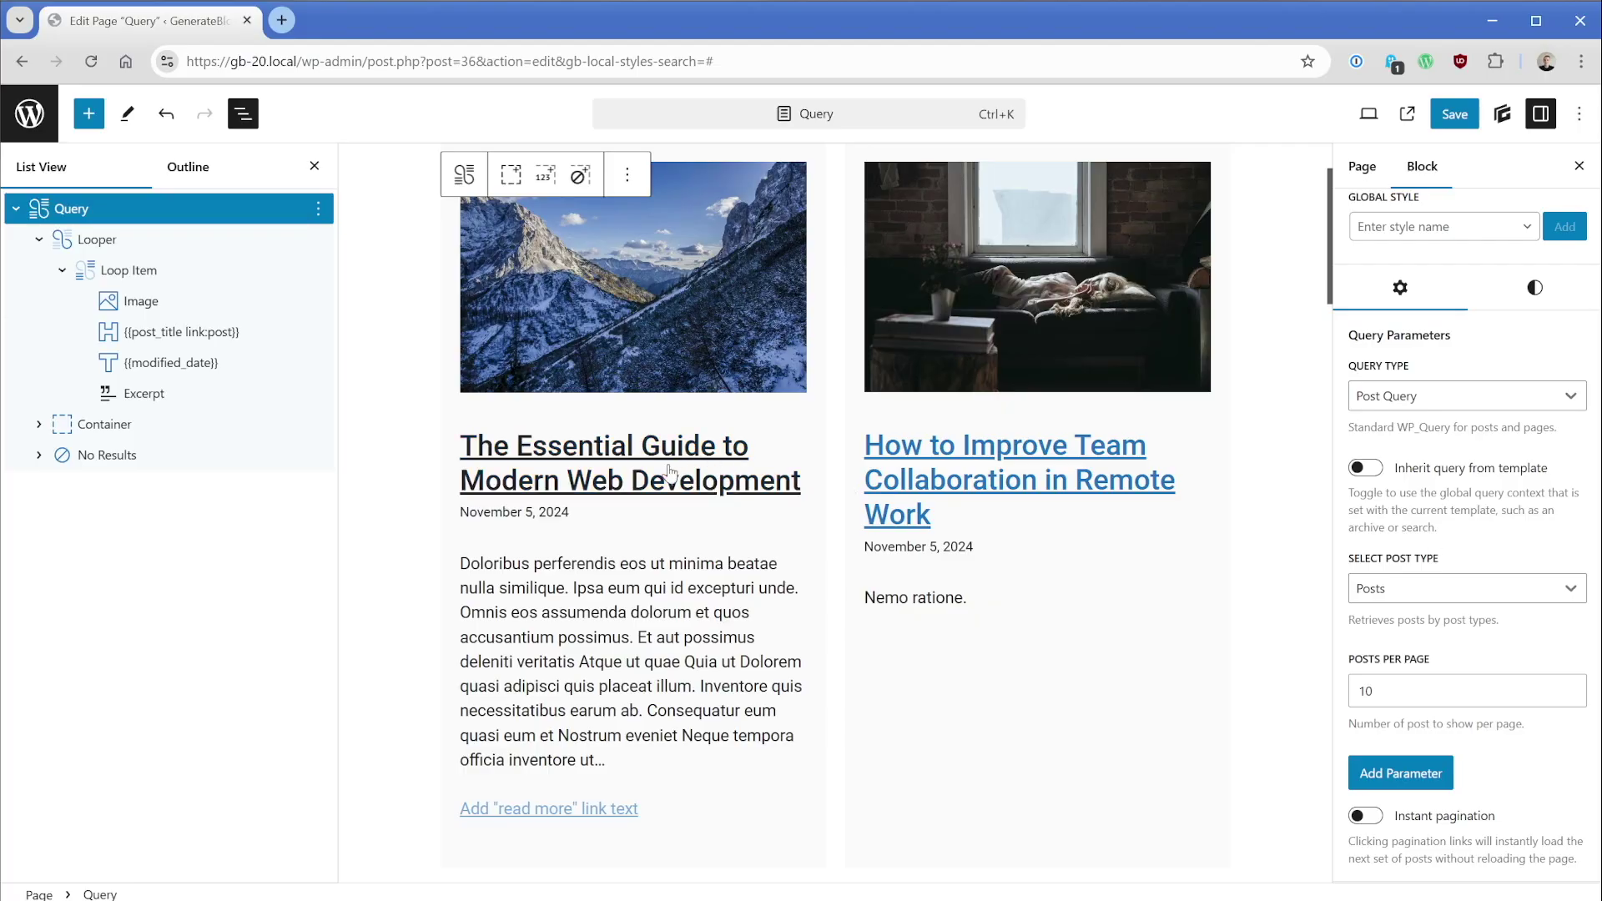
pyautogui.click(629, 484)
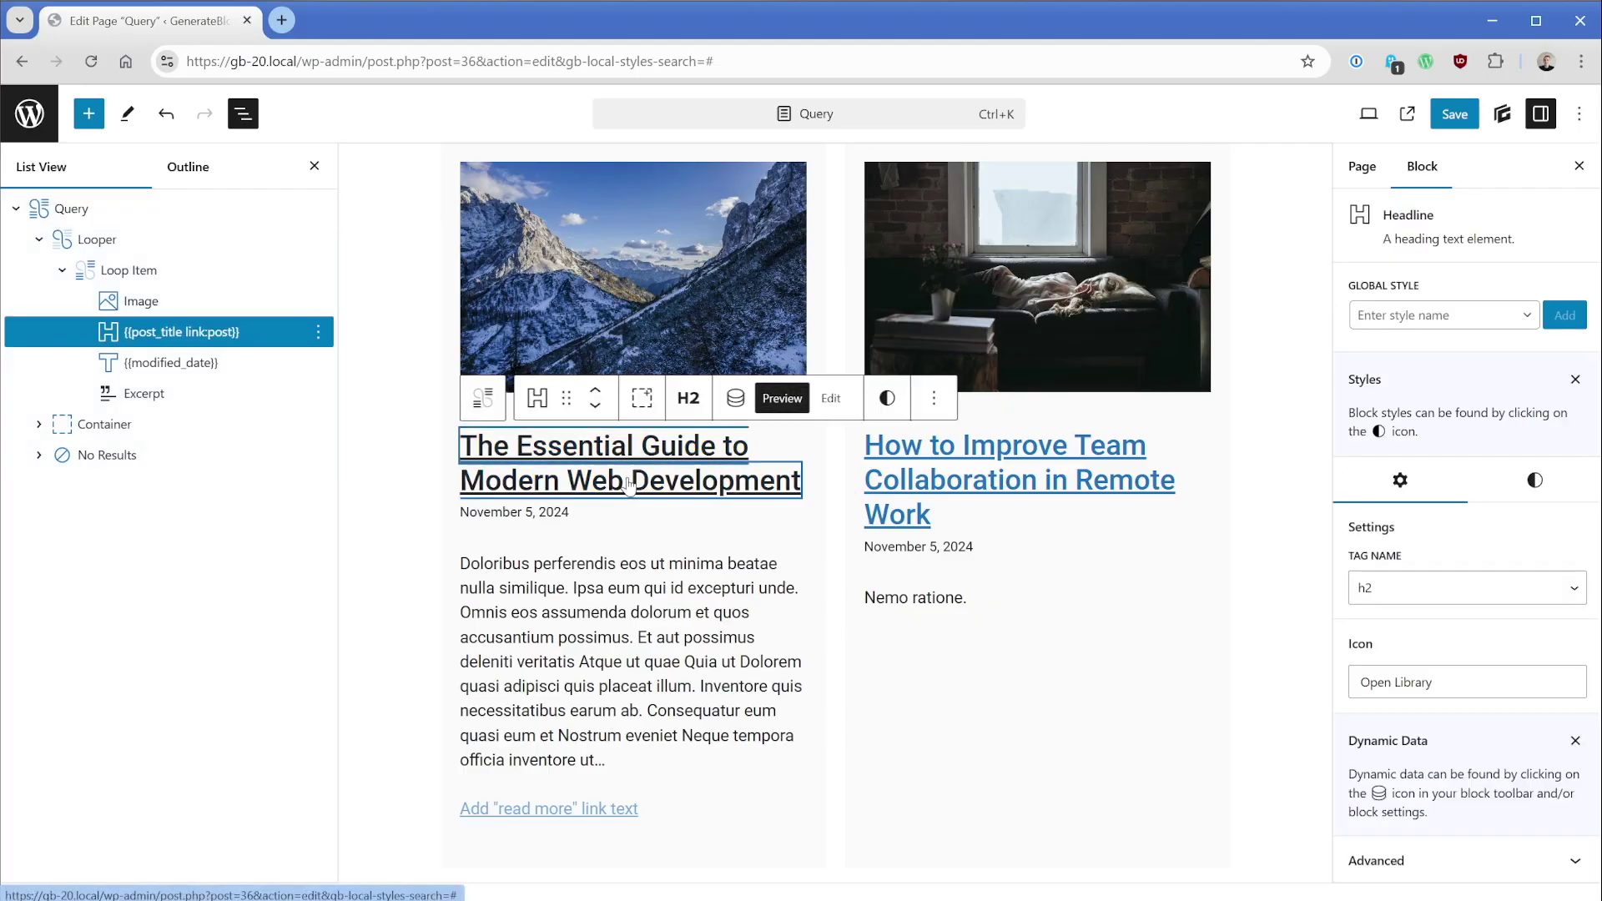
# Prefix the headline's {{post_title link:post}} tag with 'Read this post:' in Edit mode
pyautogui.click(830, 400)
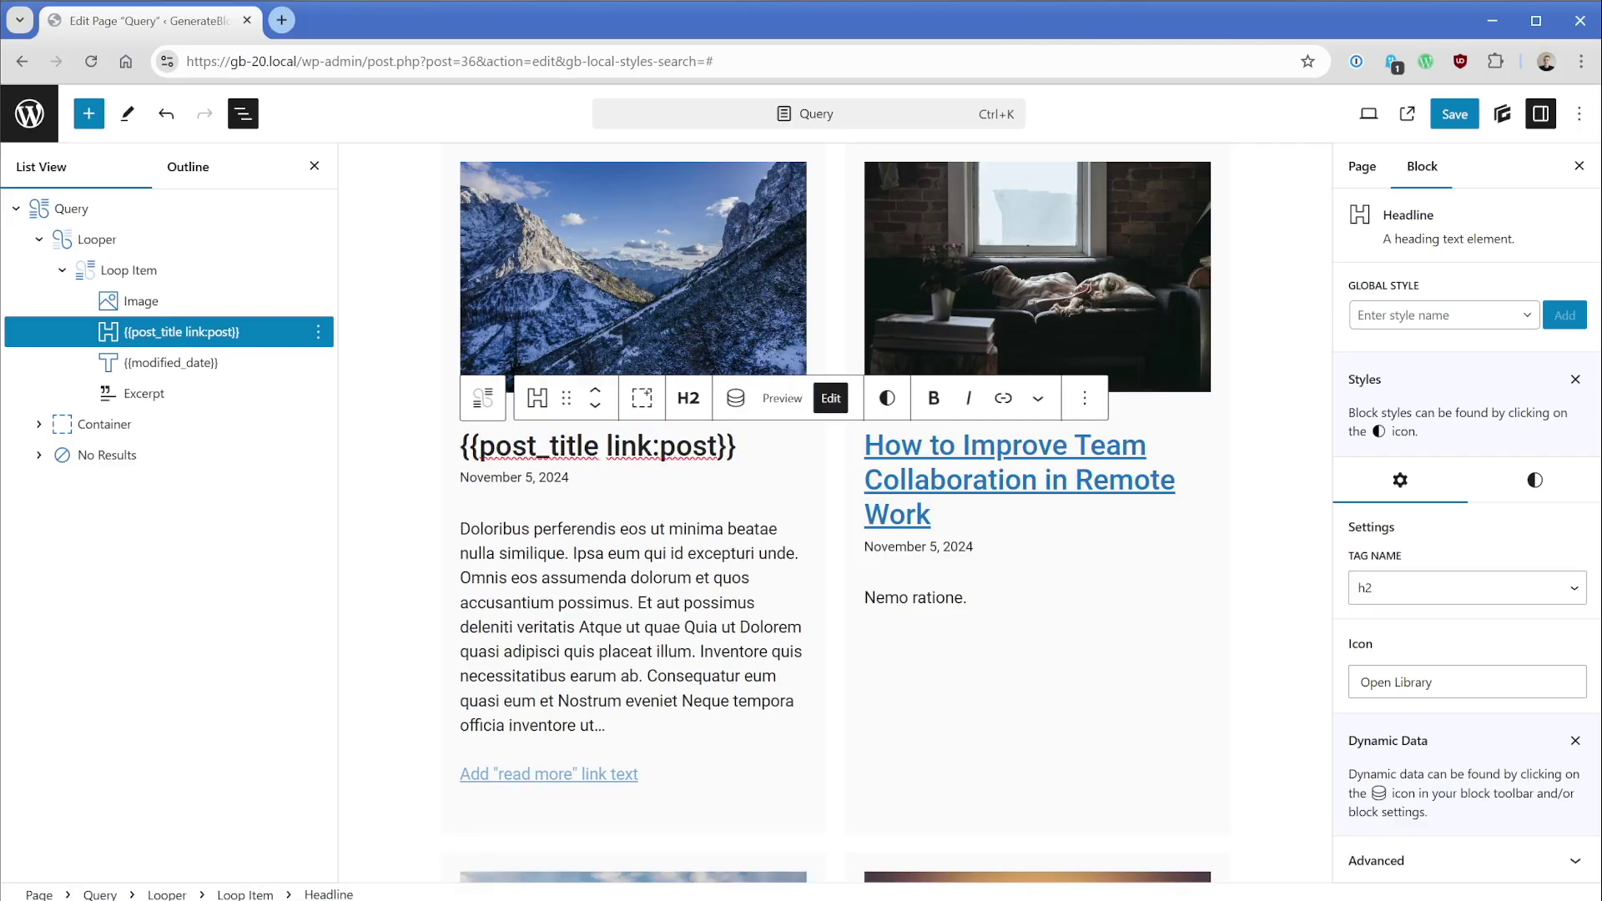
pyautogui.click(461, 447)
pyautogui.write('Read this post: The Essential Guid')
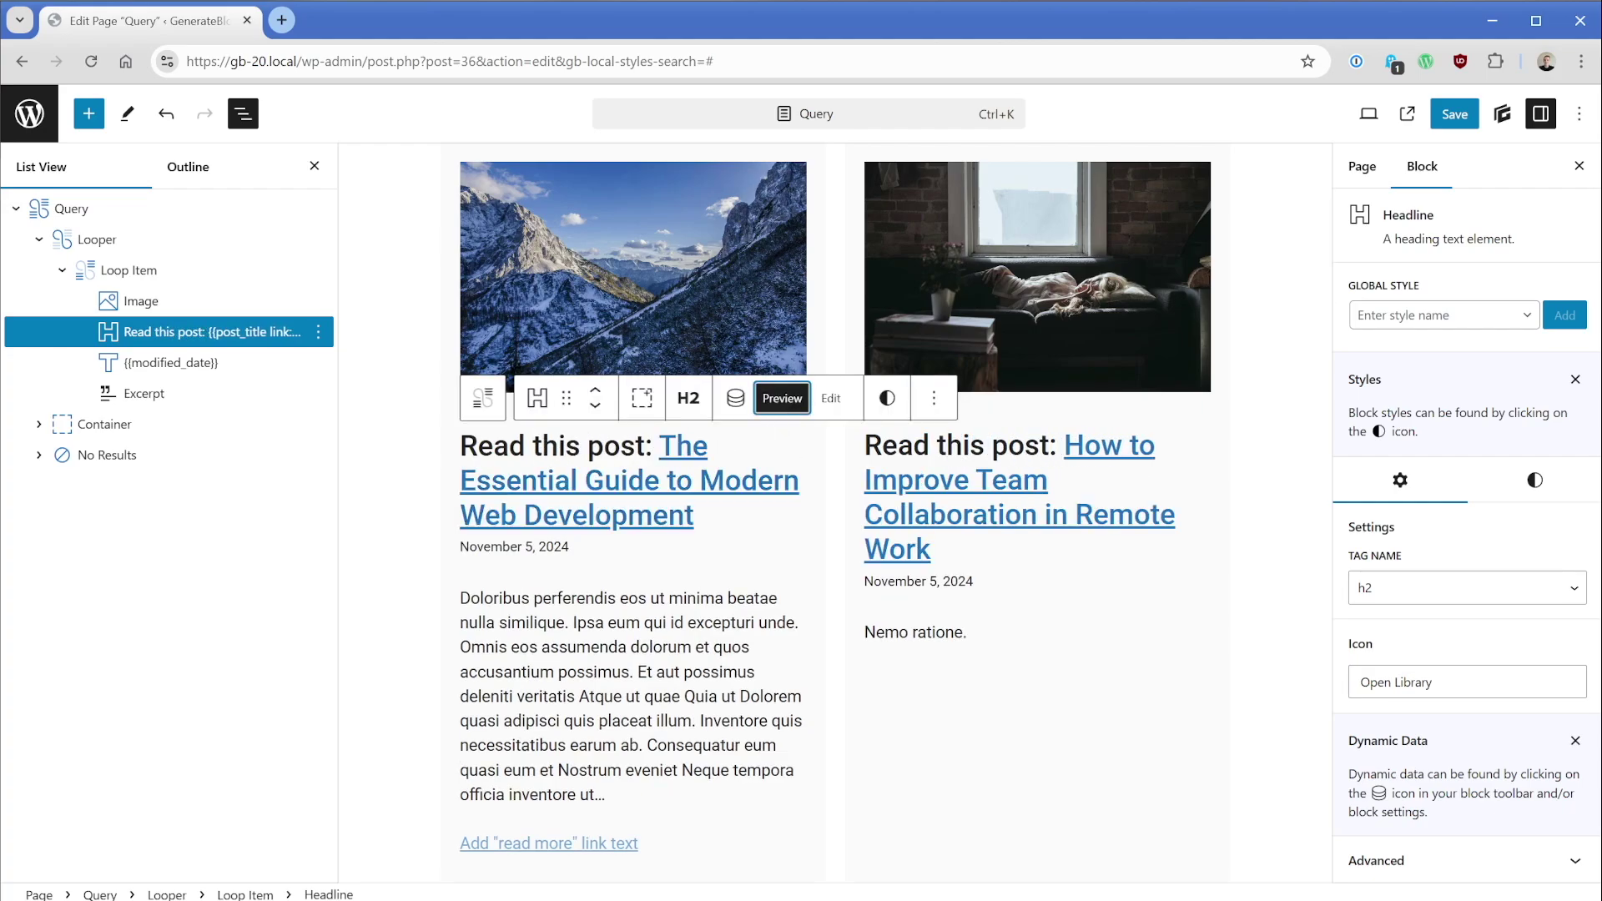
pyautogui.scroll(-8, 718, 627)
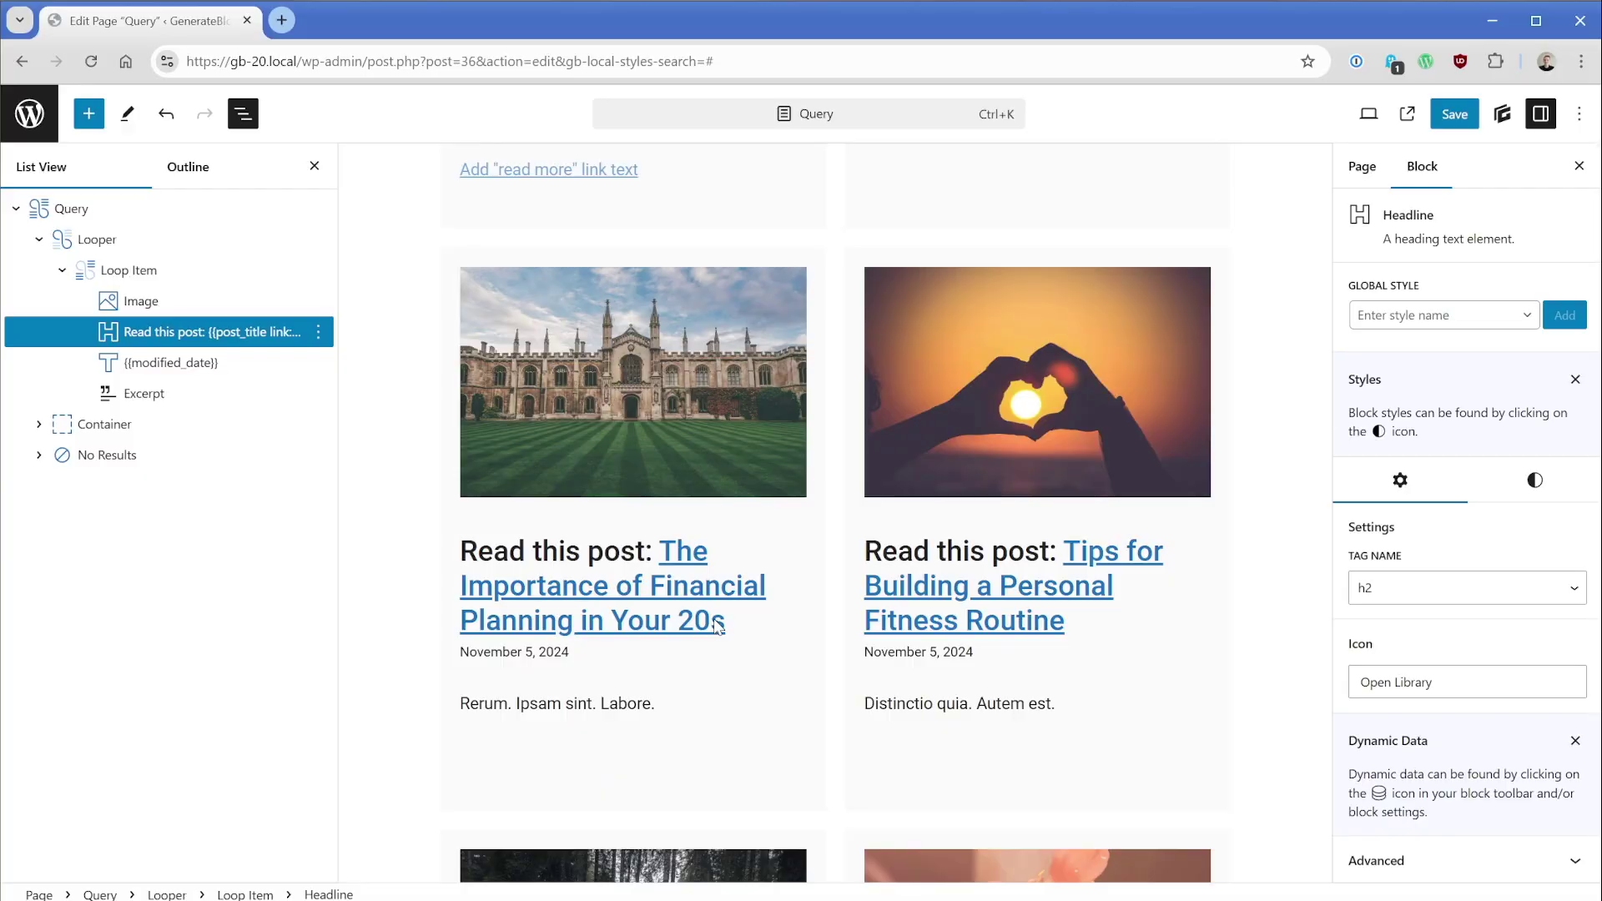
pyautogui.scroll(8, 717, 628)
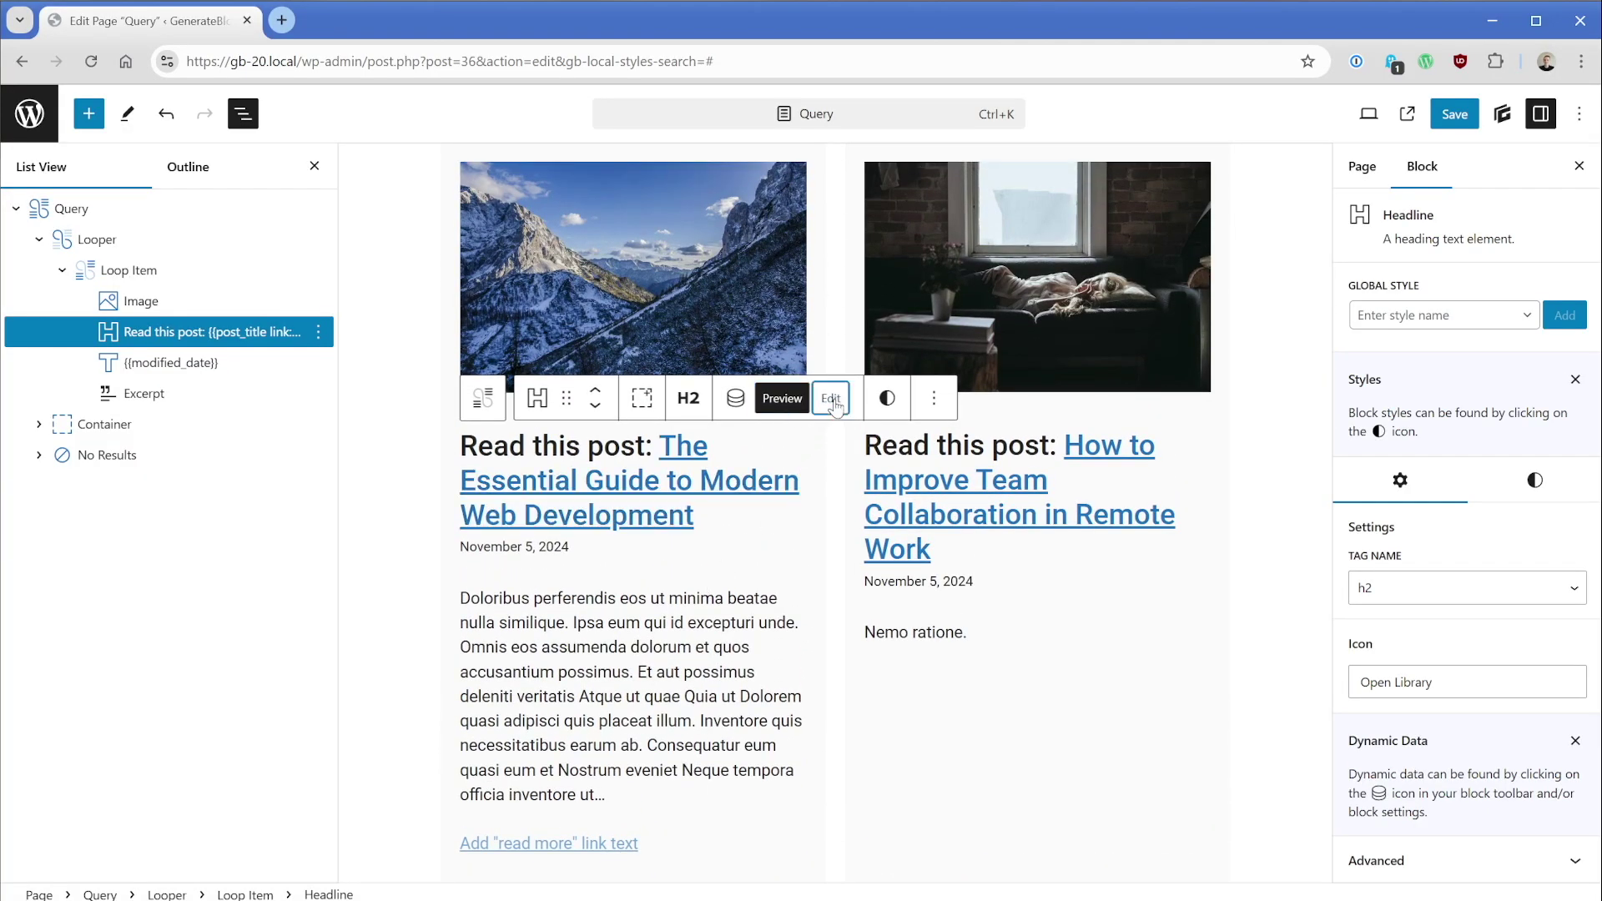
pyautogui.click(831, 398)
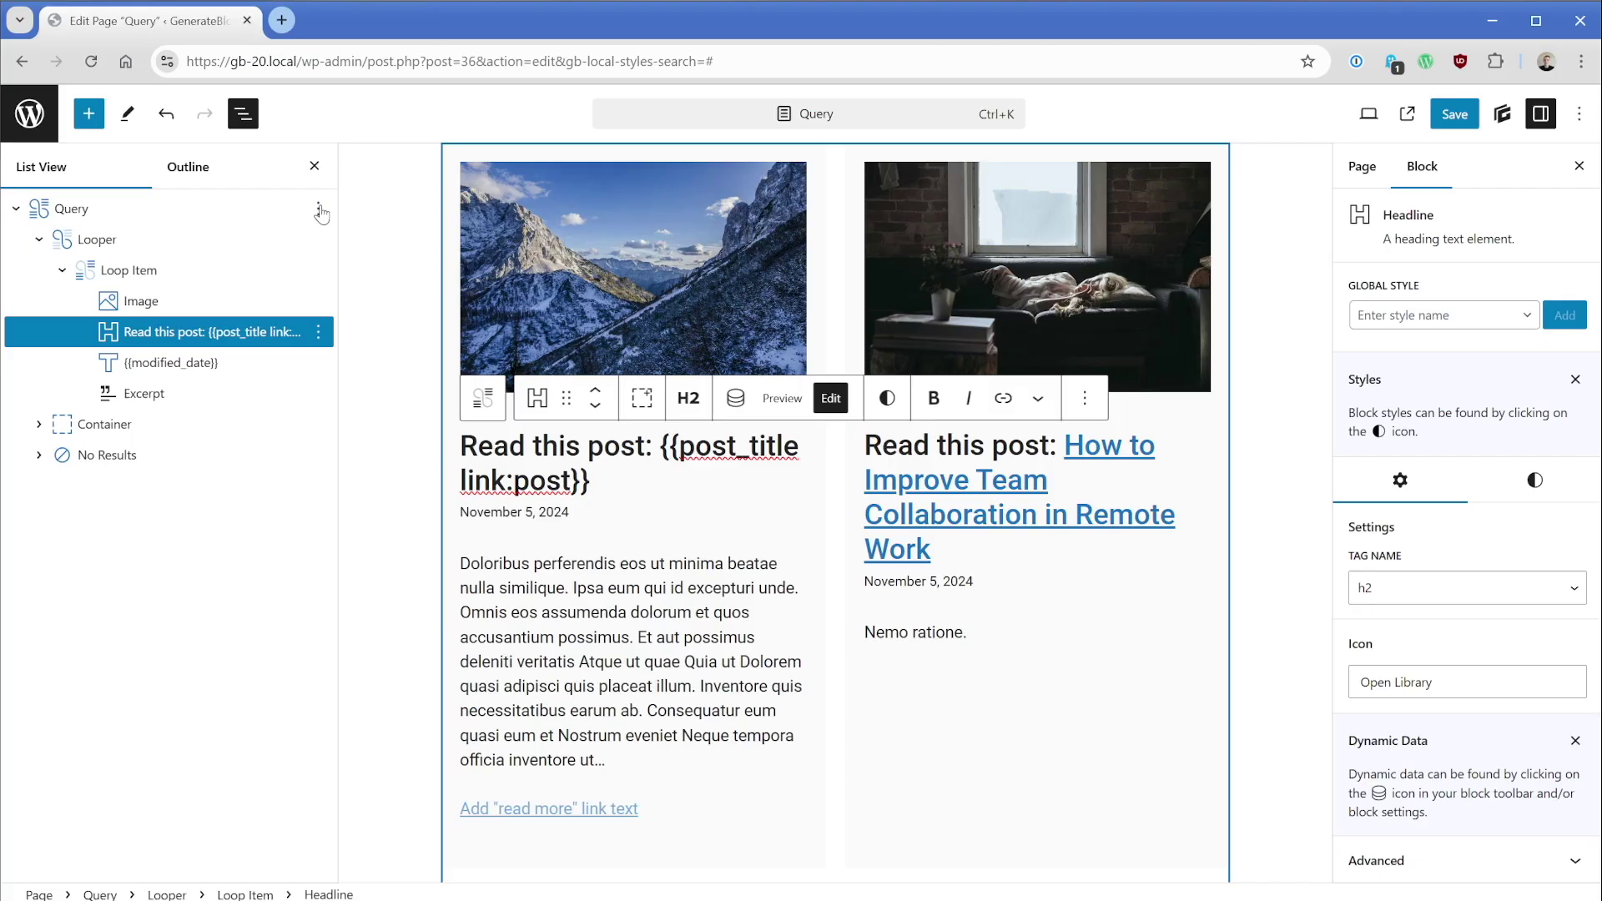
# Delete the existing Query block and insert a new blank Query block via /query
pyautogui.click(318, 209)
pyautogui.click(391, 601)
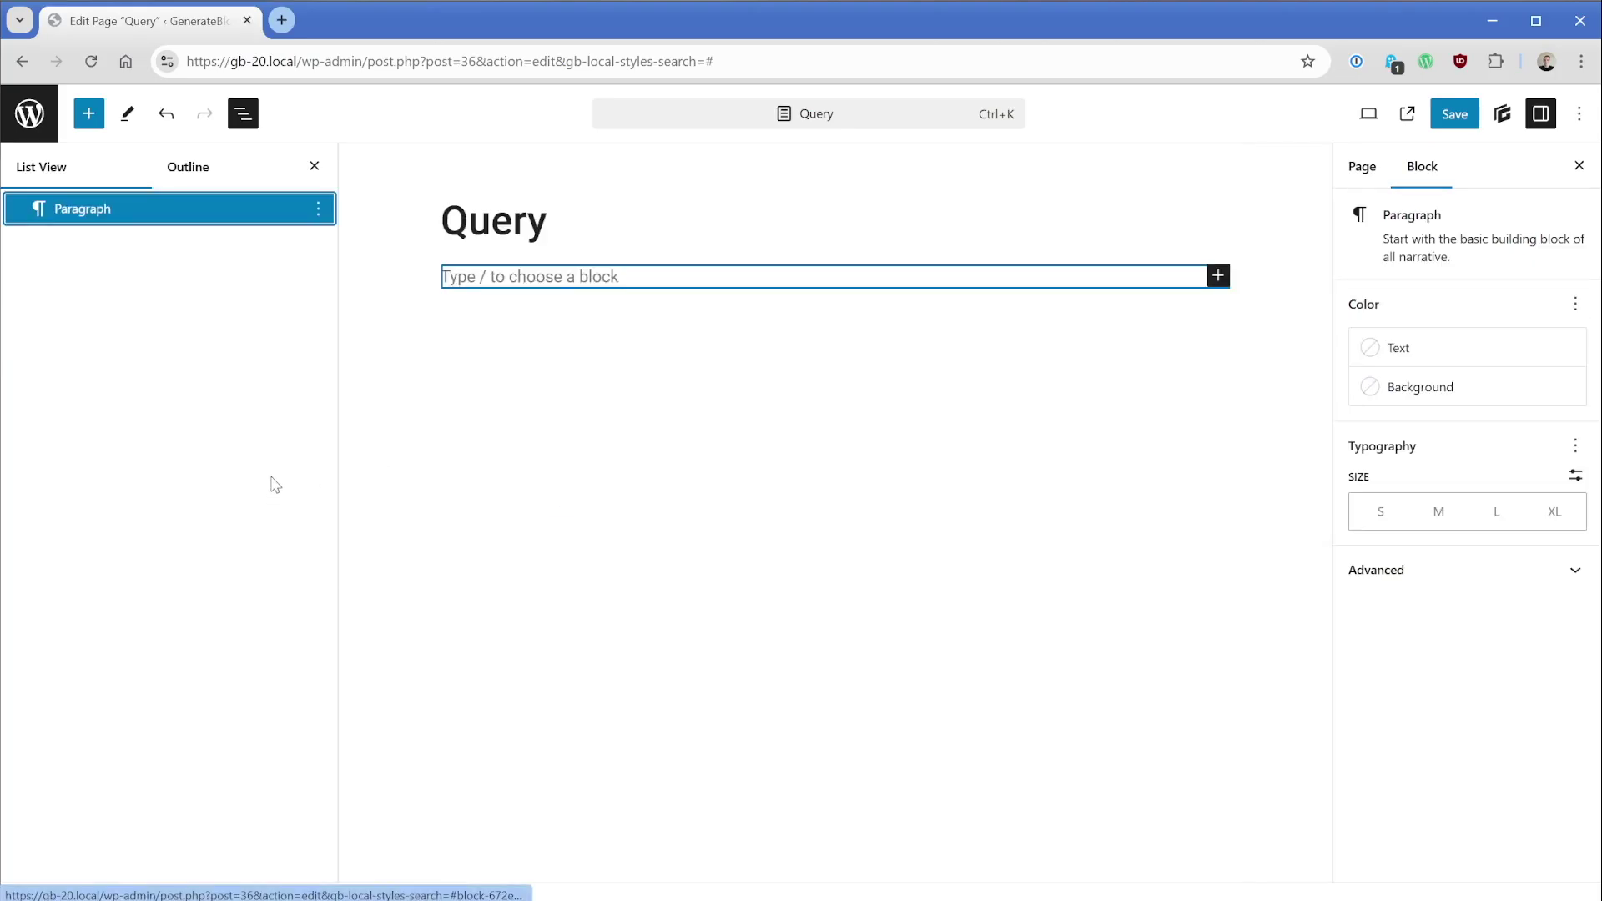
pyautogui.write('/query')
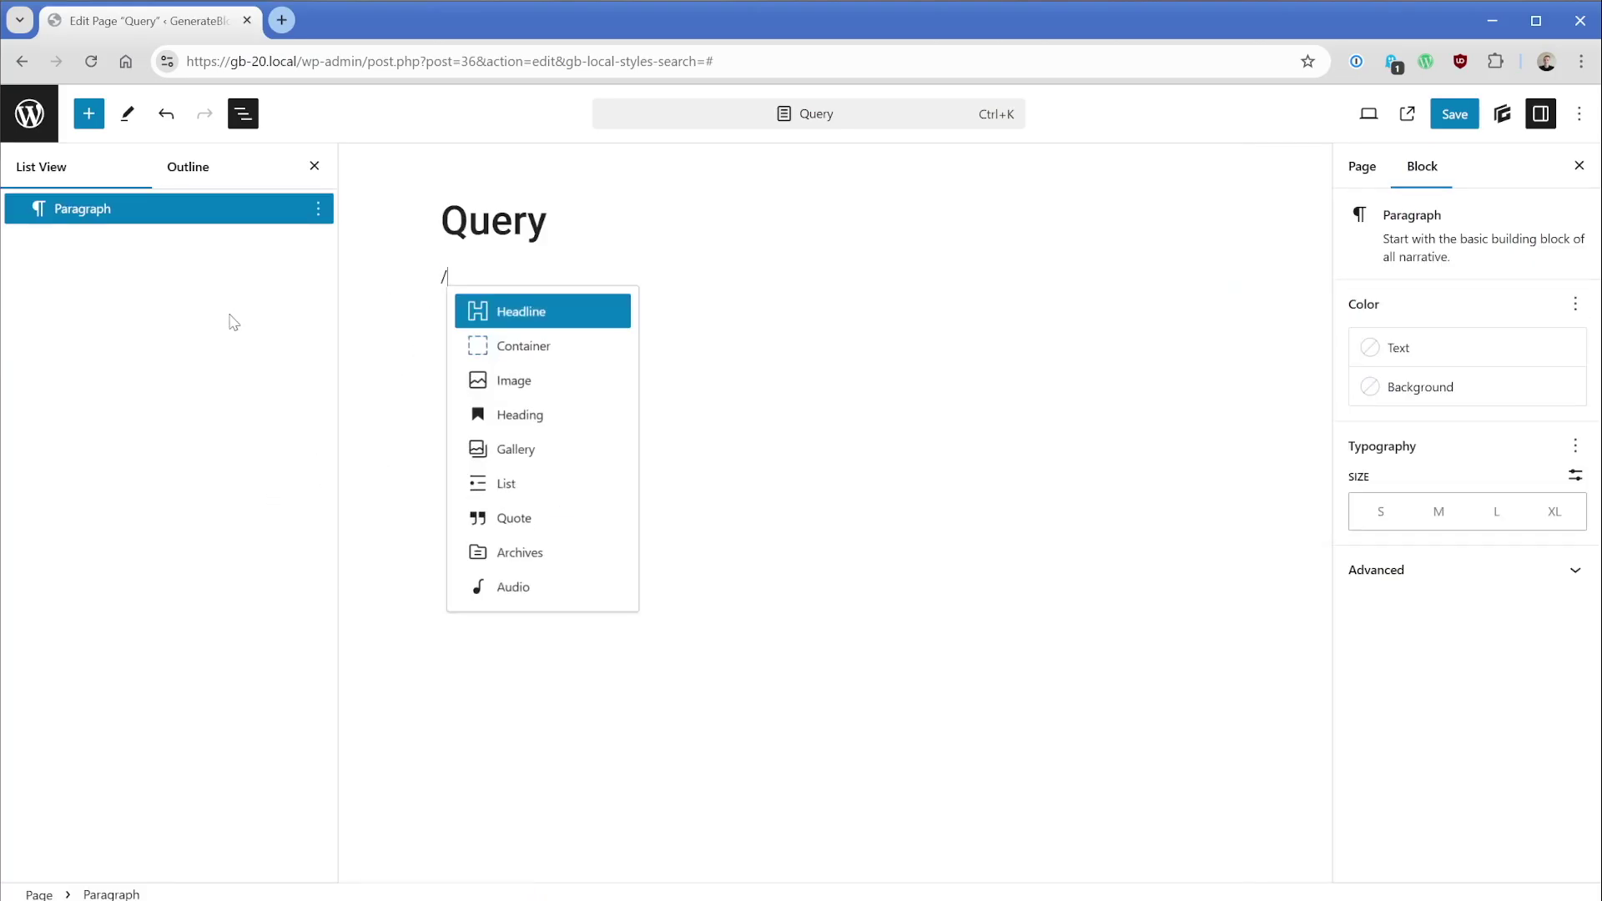
pyautogui.click(552, 311)
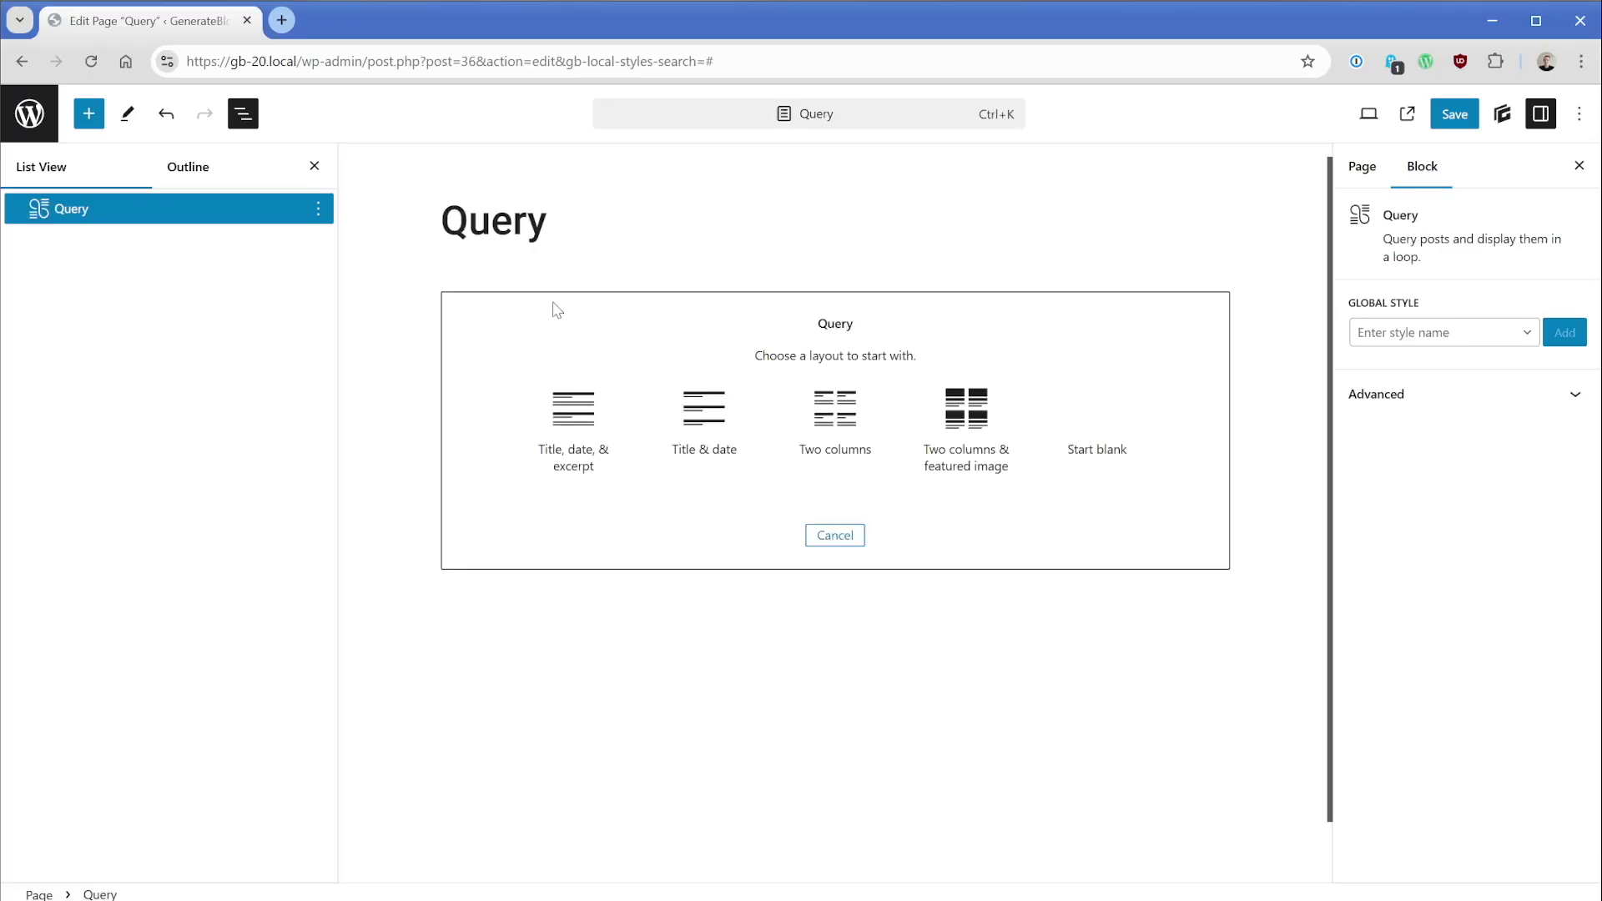
pyautogui.click(1102, 418)
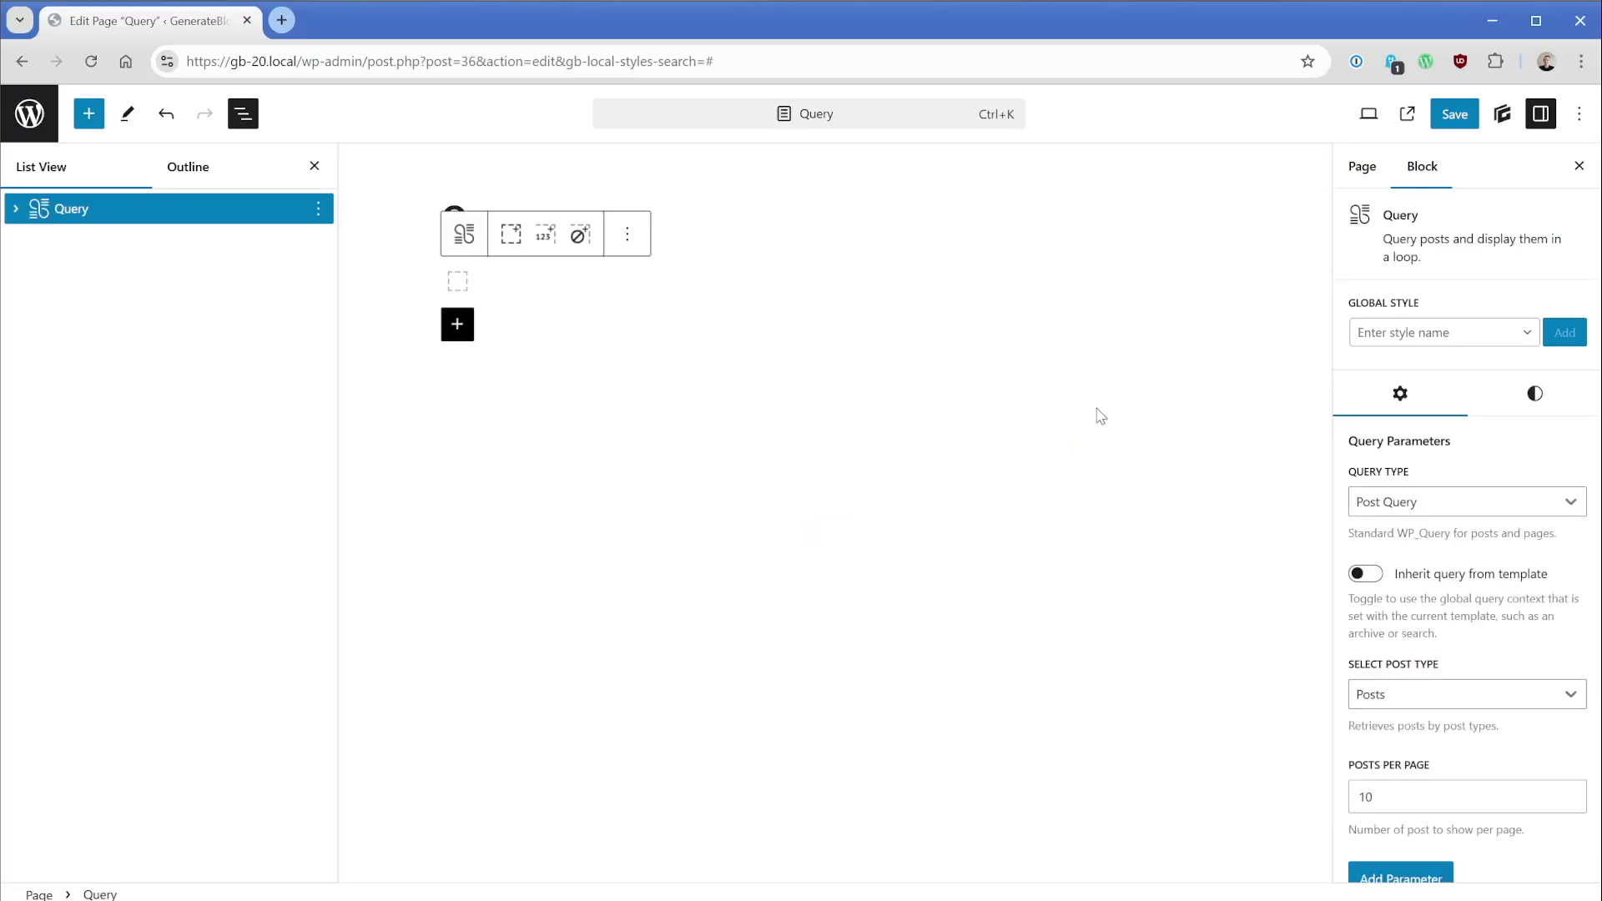
# Add an H2 Headline block inside the new Query's Loop Item
pyautogui.click(16, 209)
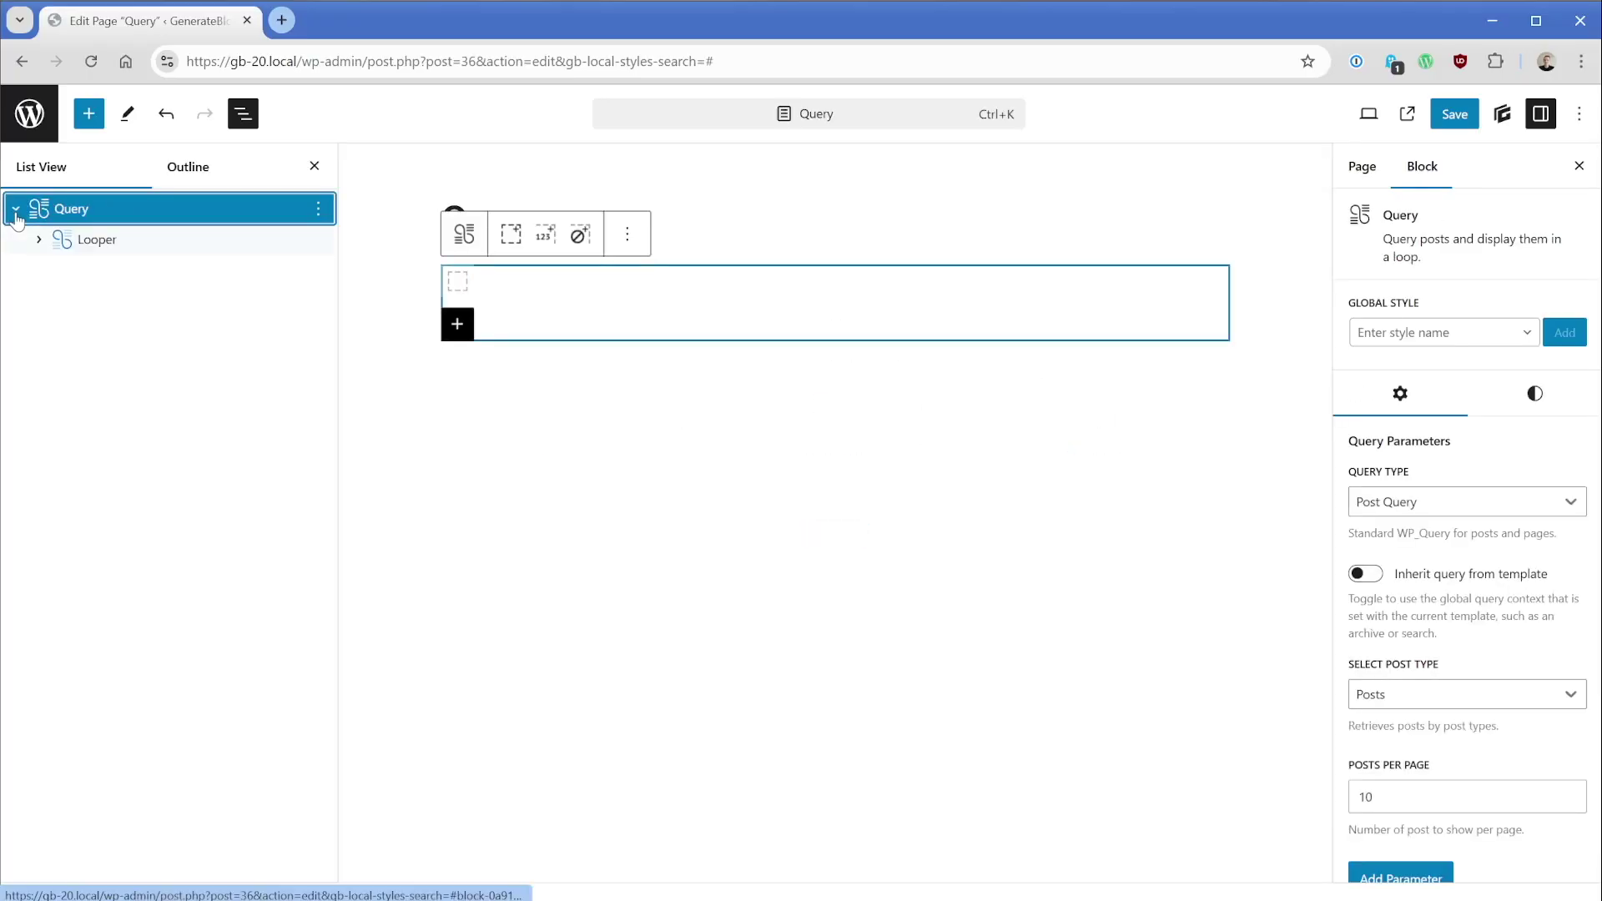
pyautogui.click(40, 241)
pyautogui.click(156, 270)
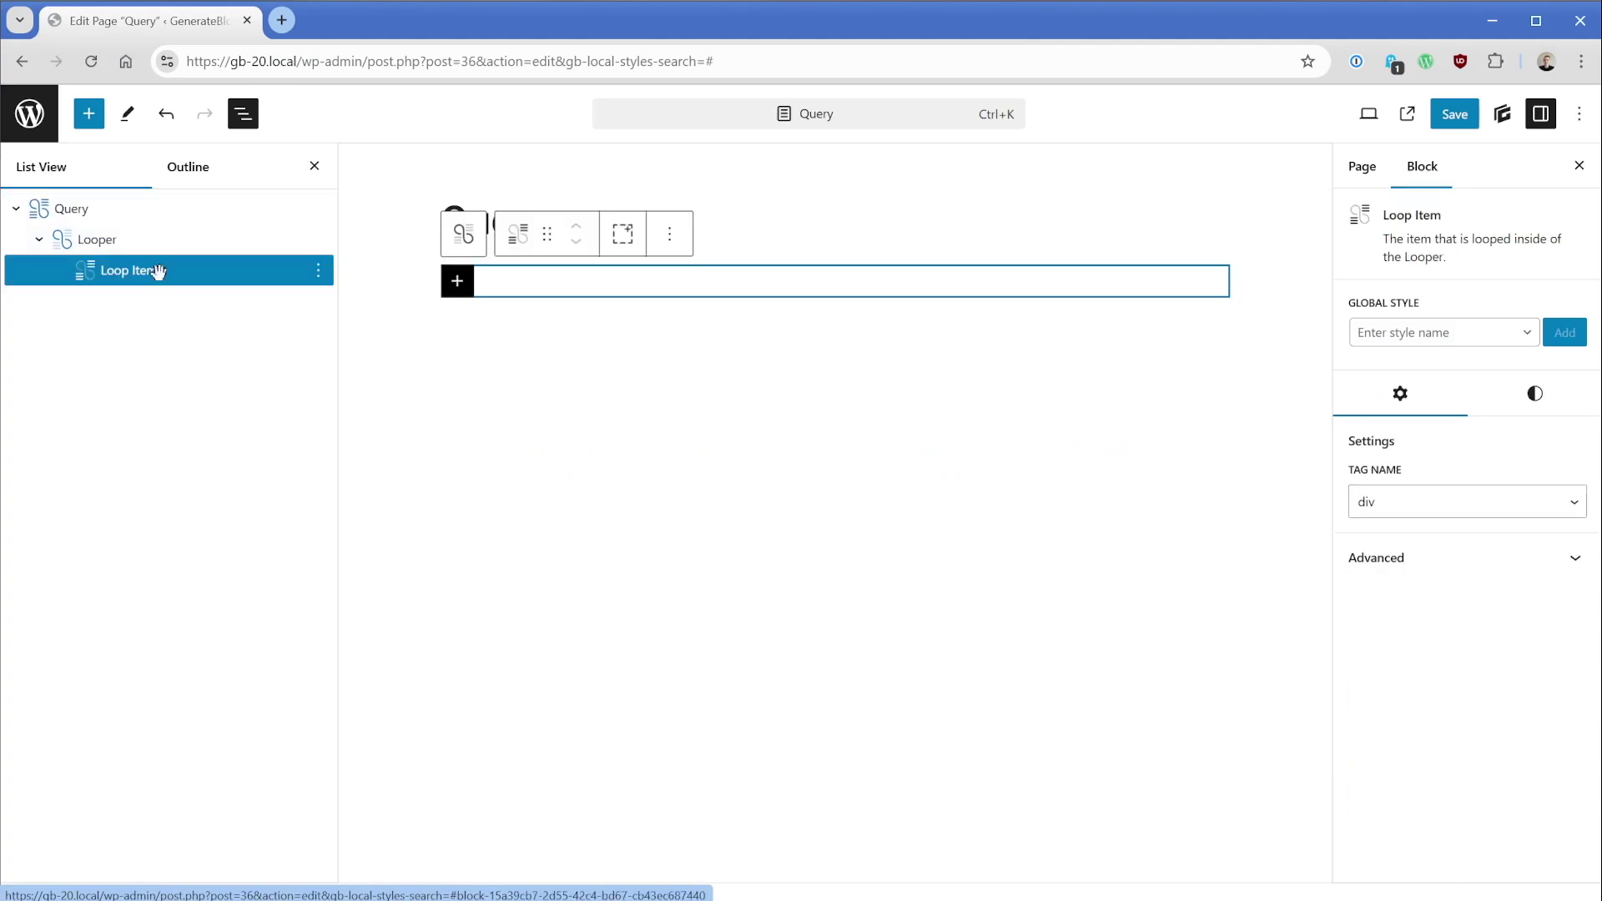
pyautogui.click(457, 281)
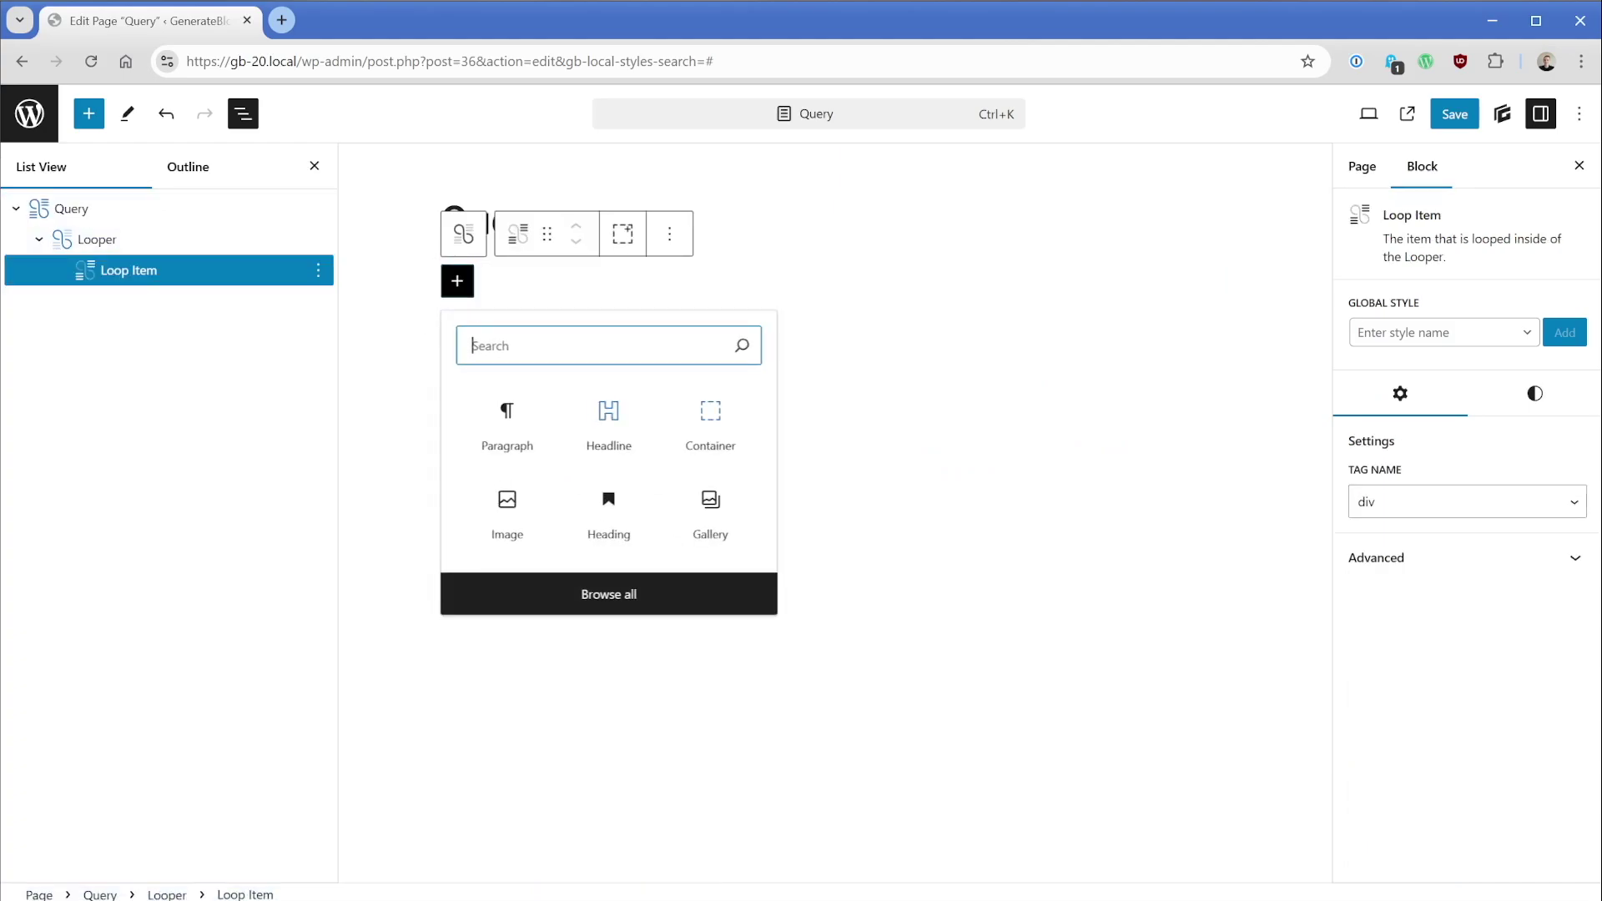
pyautogui.click(615, 424)
pyautogui.click(669, 235)
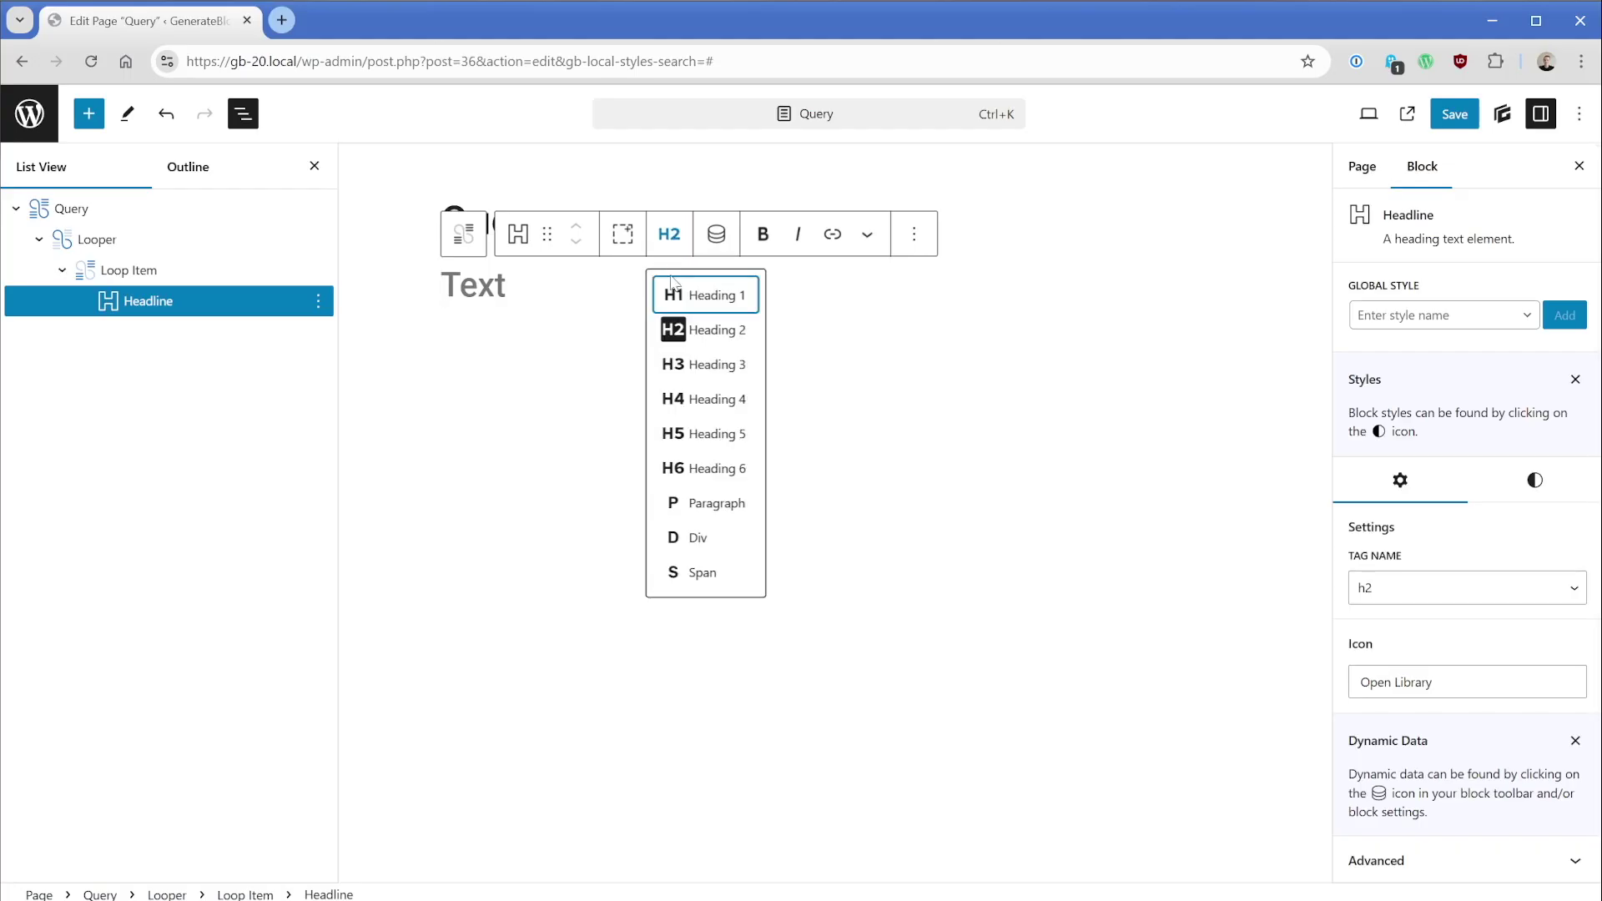
pyautogui.click(690, 332)
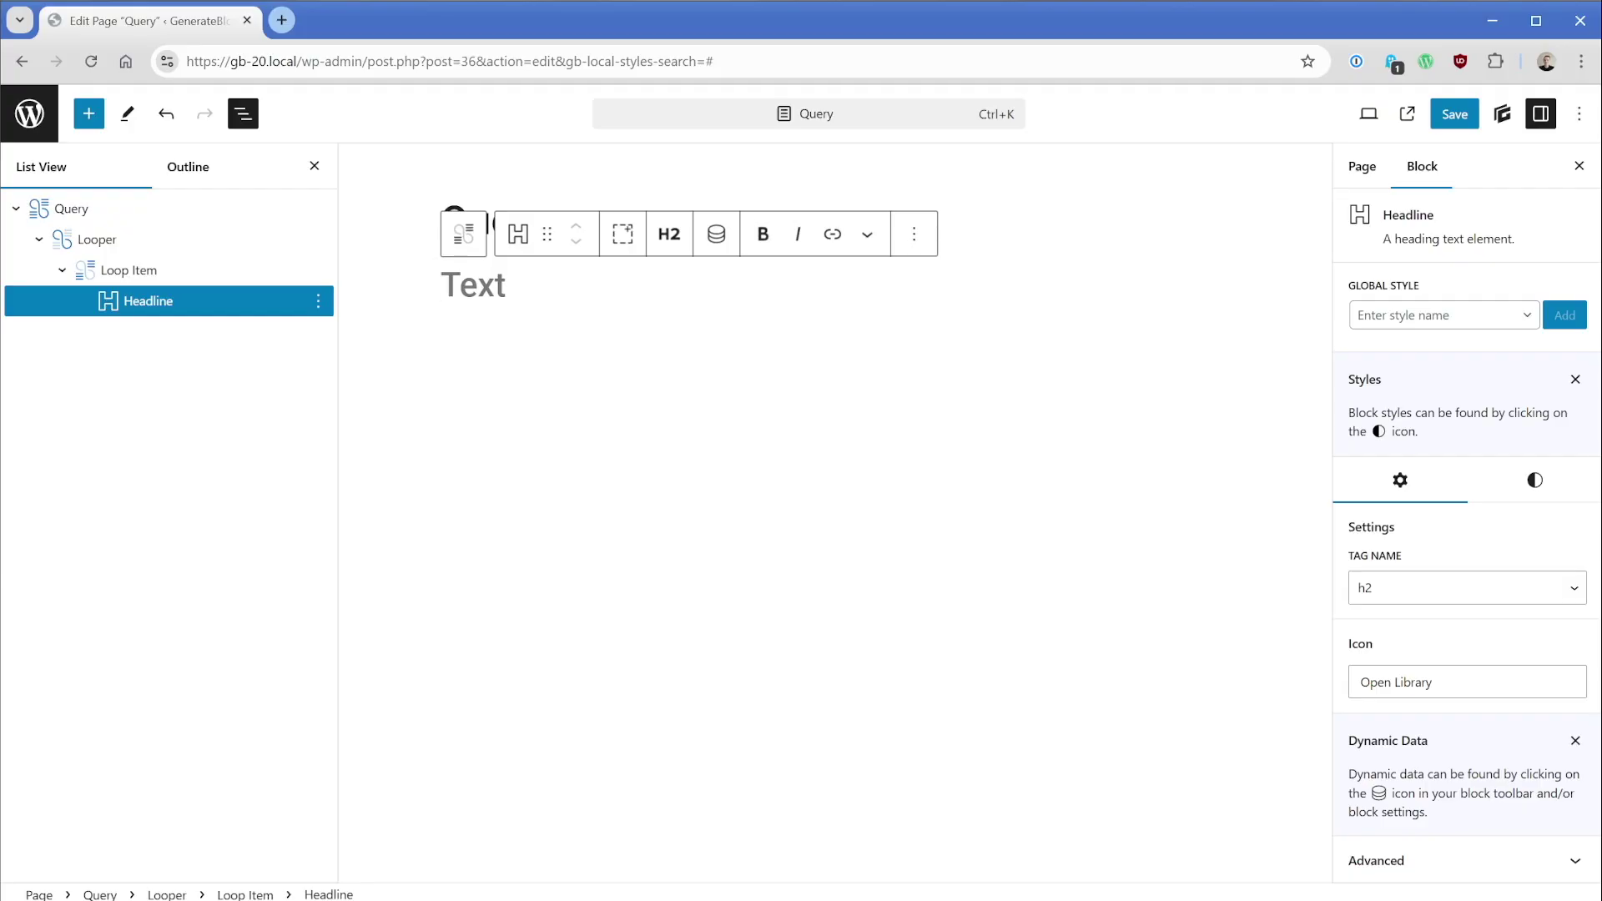
# Give the headline the Post Title dynamic tag linked to the post ({{post_title link:post}})
pyautogui.click(716, 235)
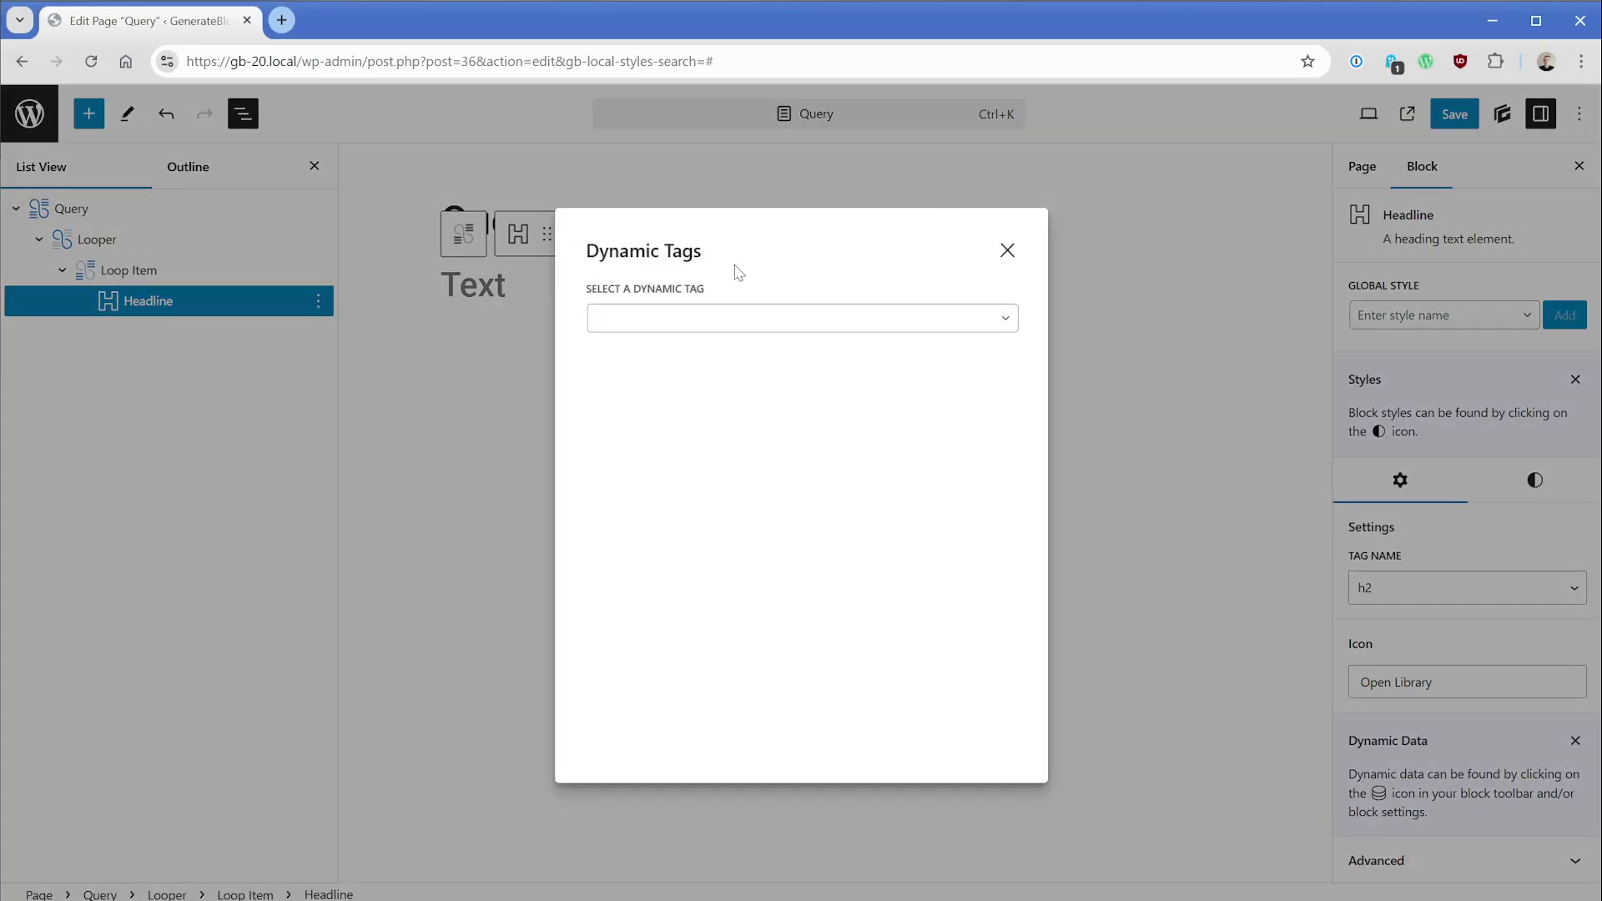
pyautogui.click(738, 321)
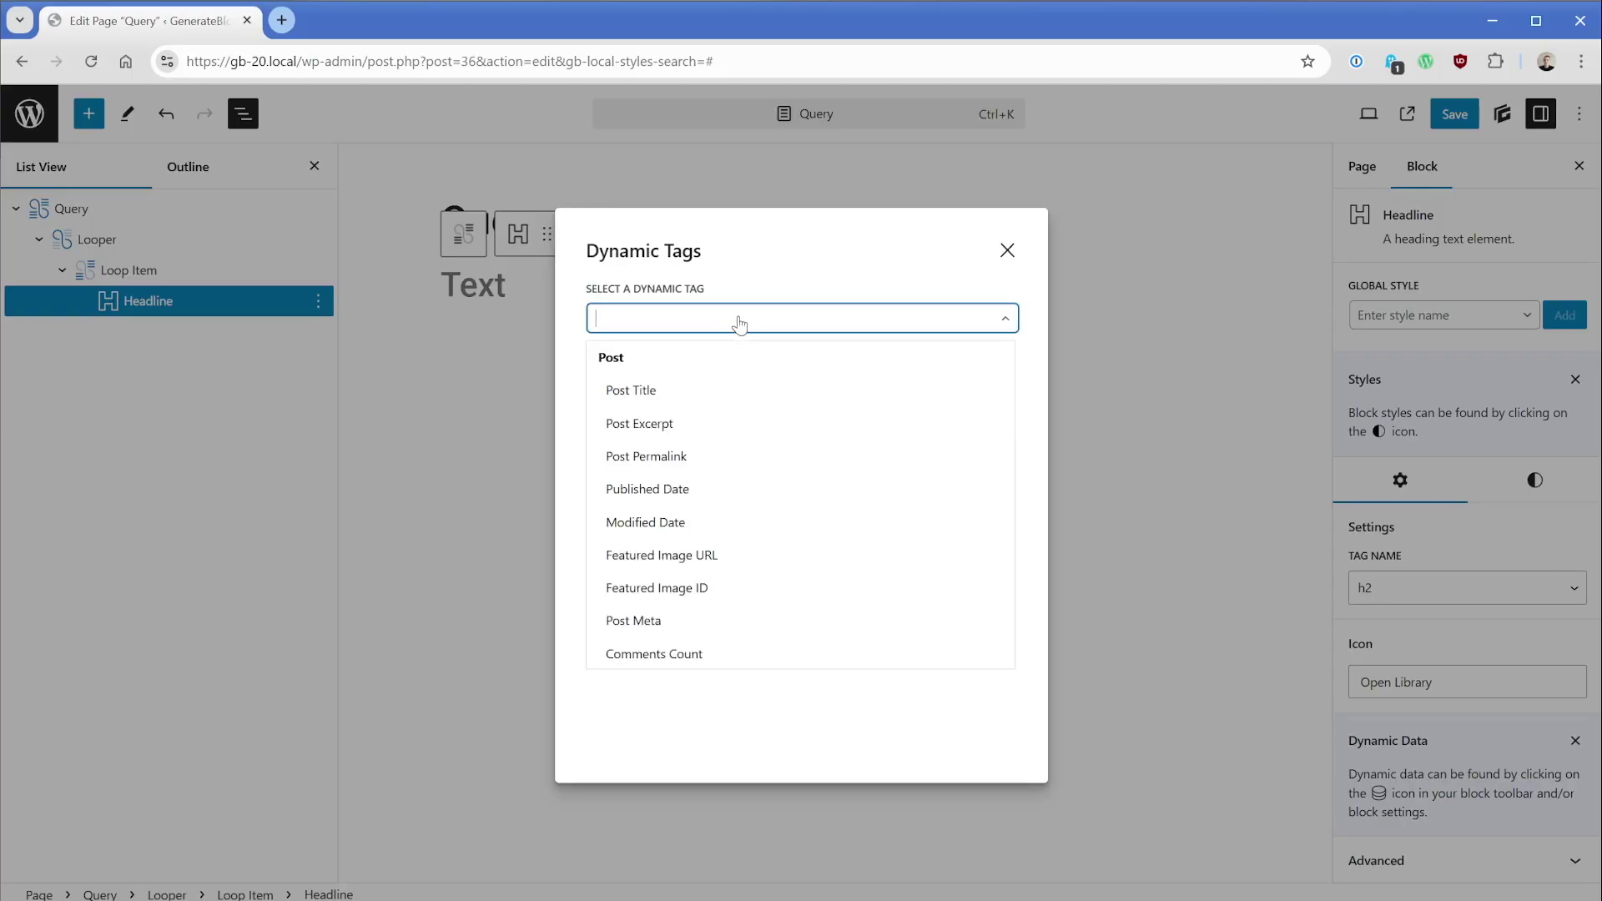
pyautogui.click(669, 393)
pyautogui.click(567, 384)
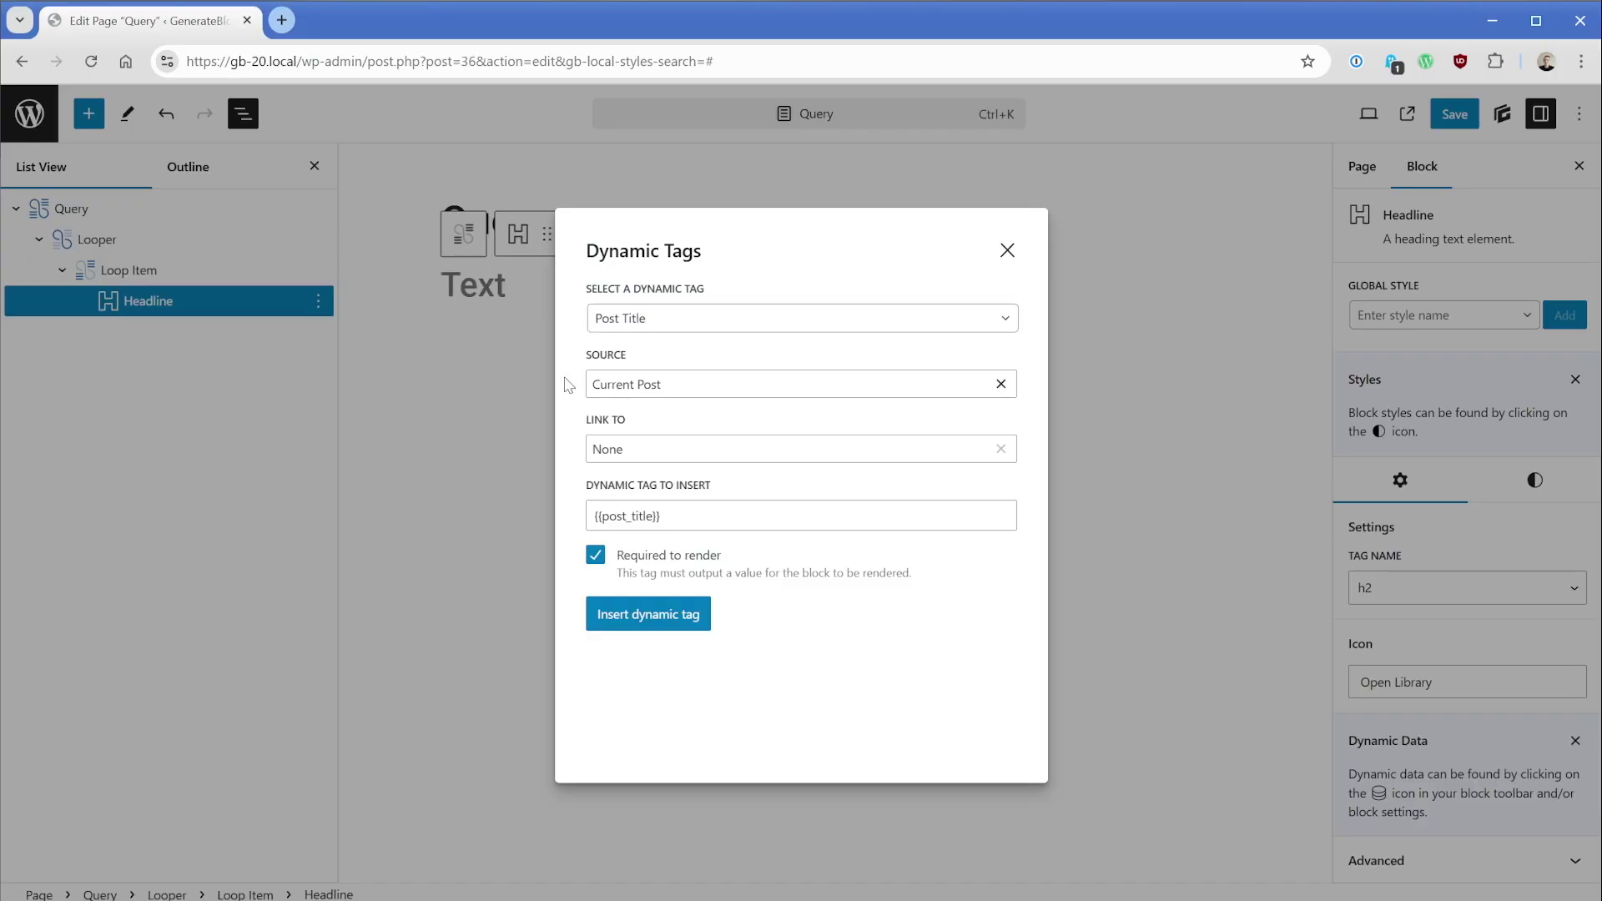
pyautogui.click(595, 448)
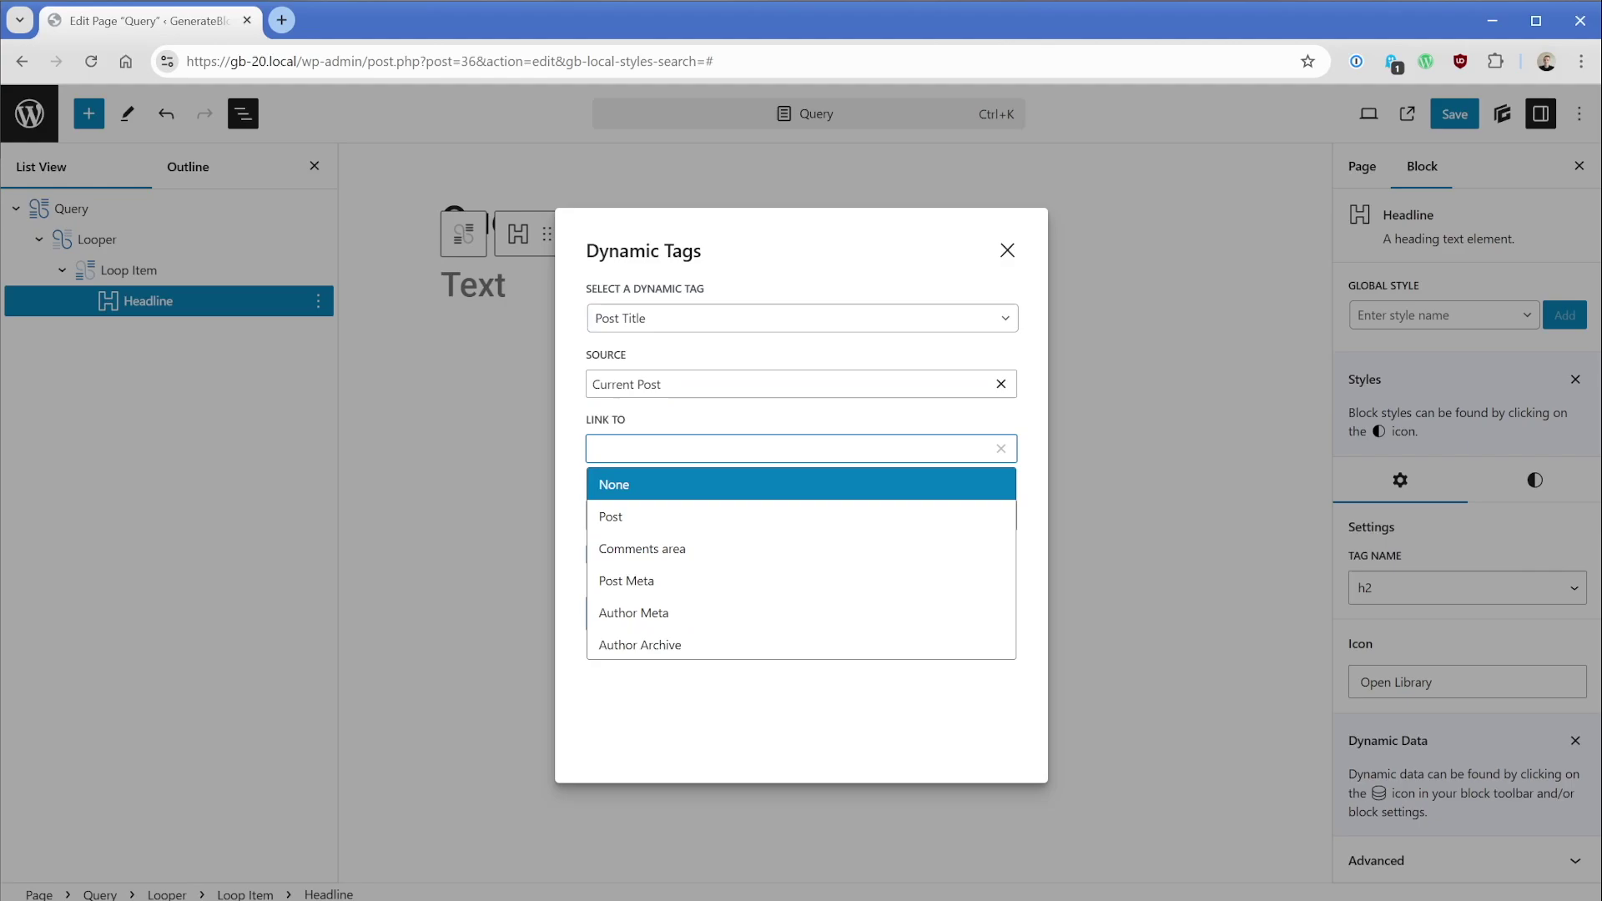
pyautogui.click(607, 517)
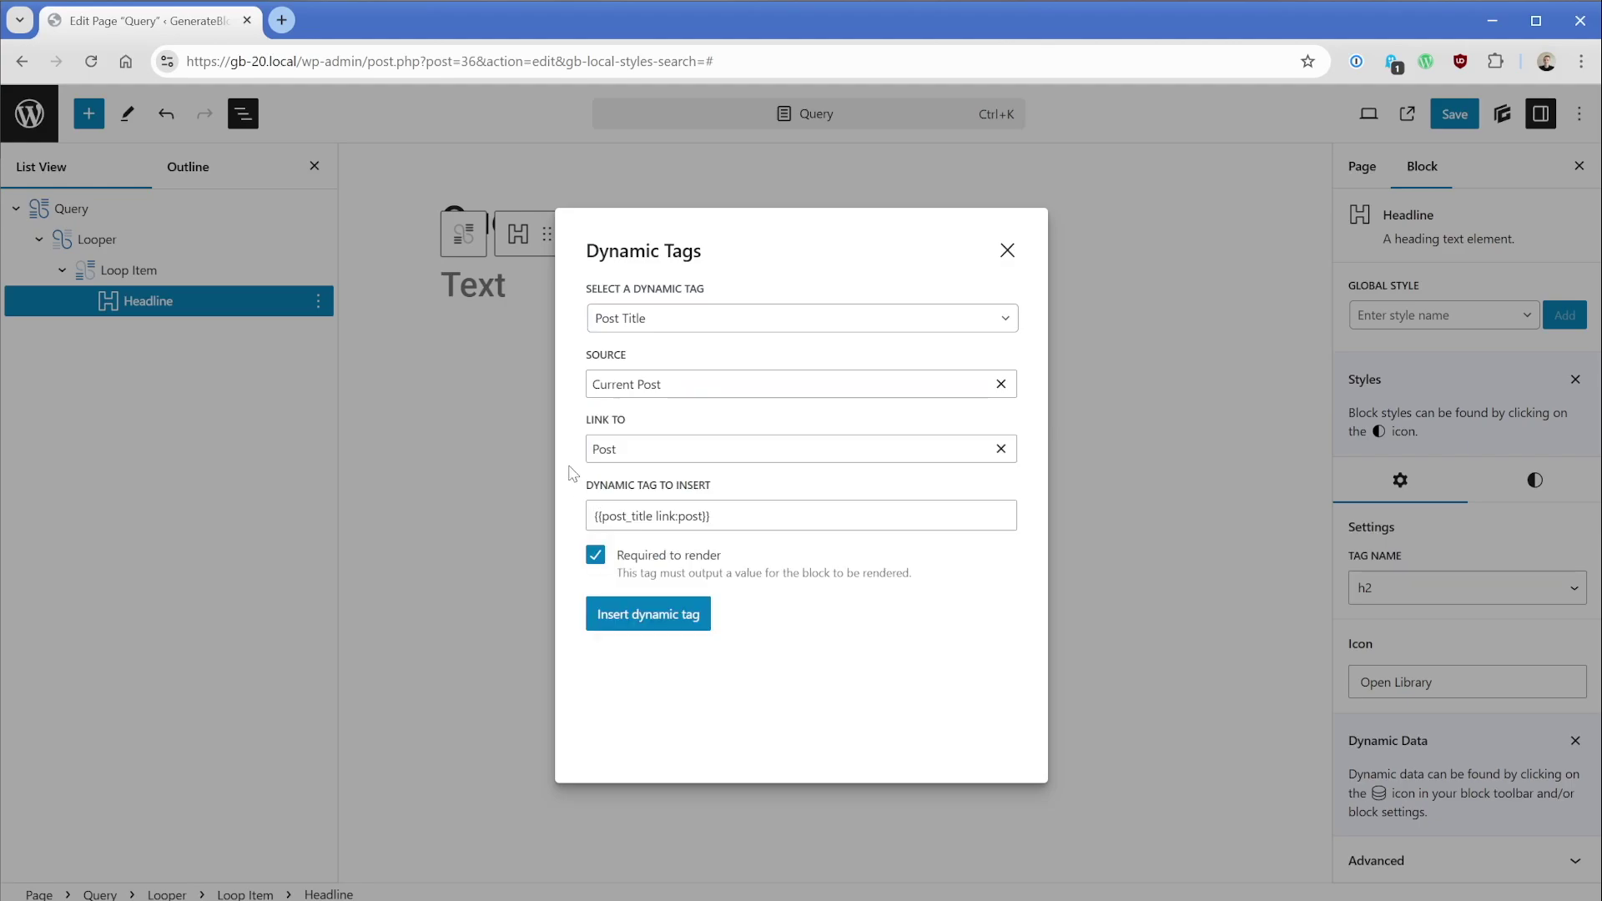
pyautogui.click(644, 614)
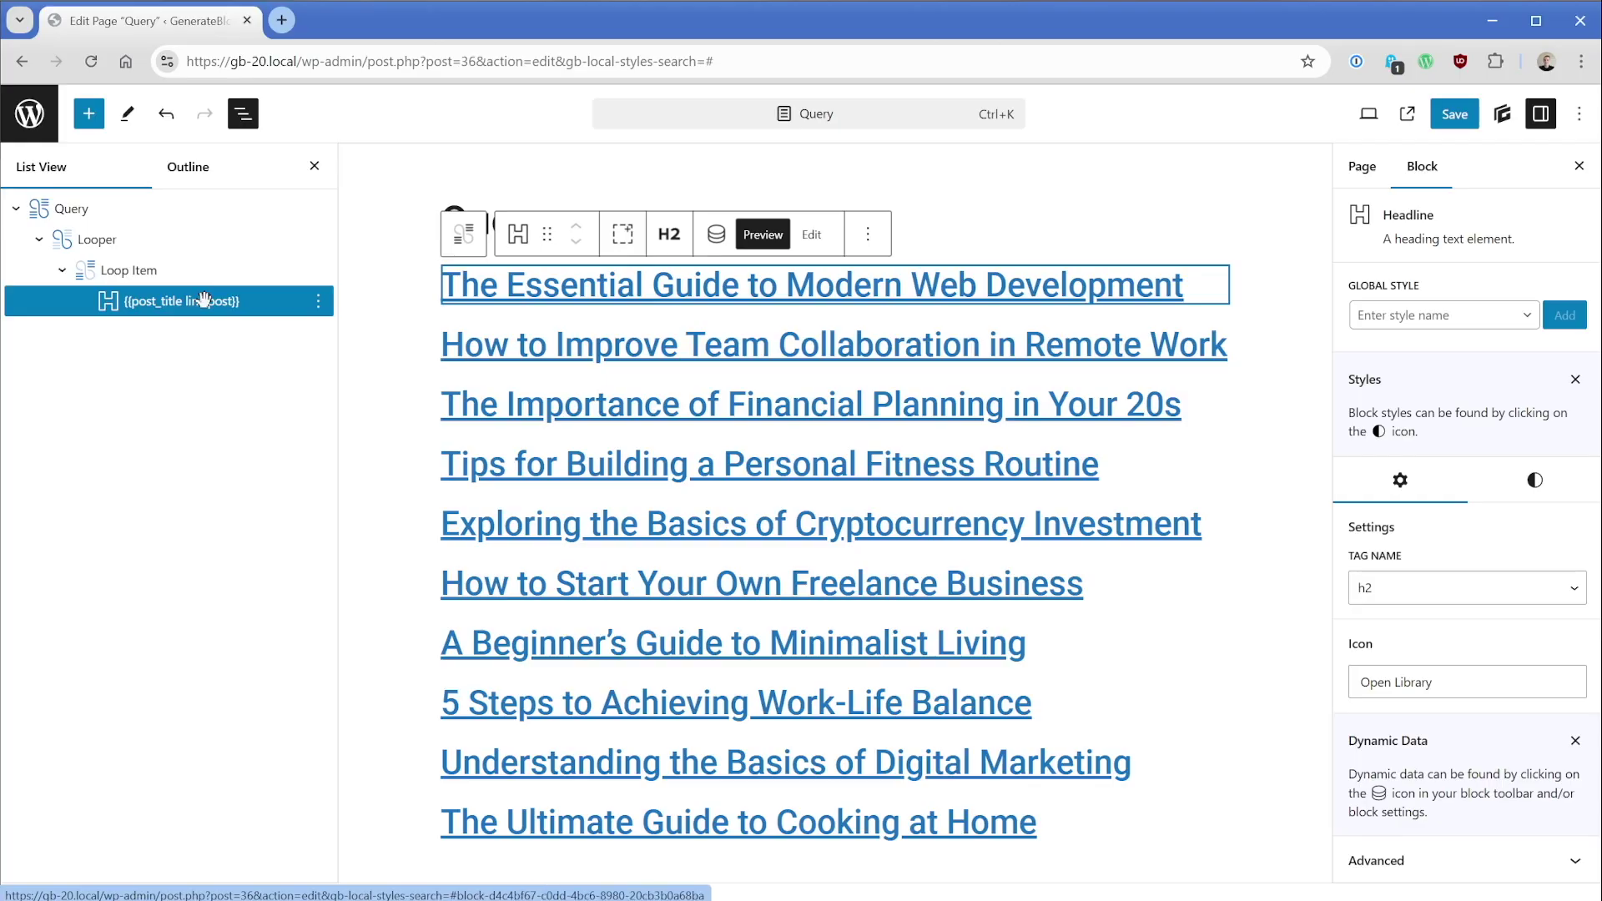
pyautogui.scroll(-1, 357, 397)
# Add pagination below the Query block's post results
pyautogui.click(357, 397)
pyautogui.scroll(2, 360, 335)
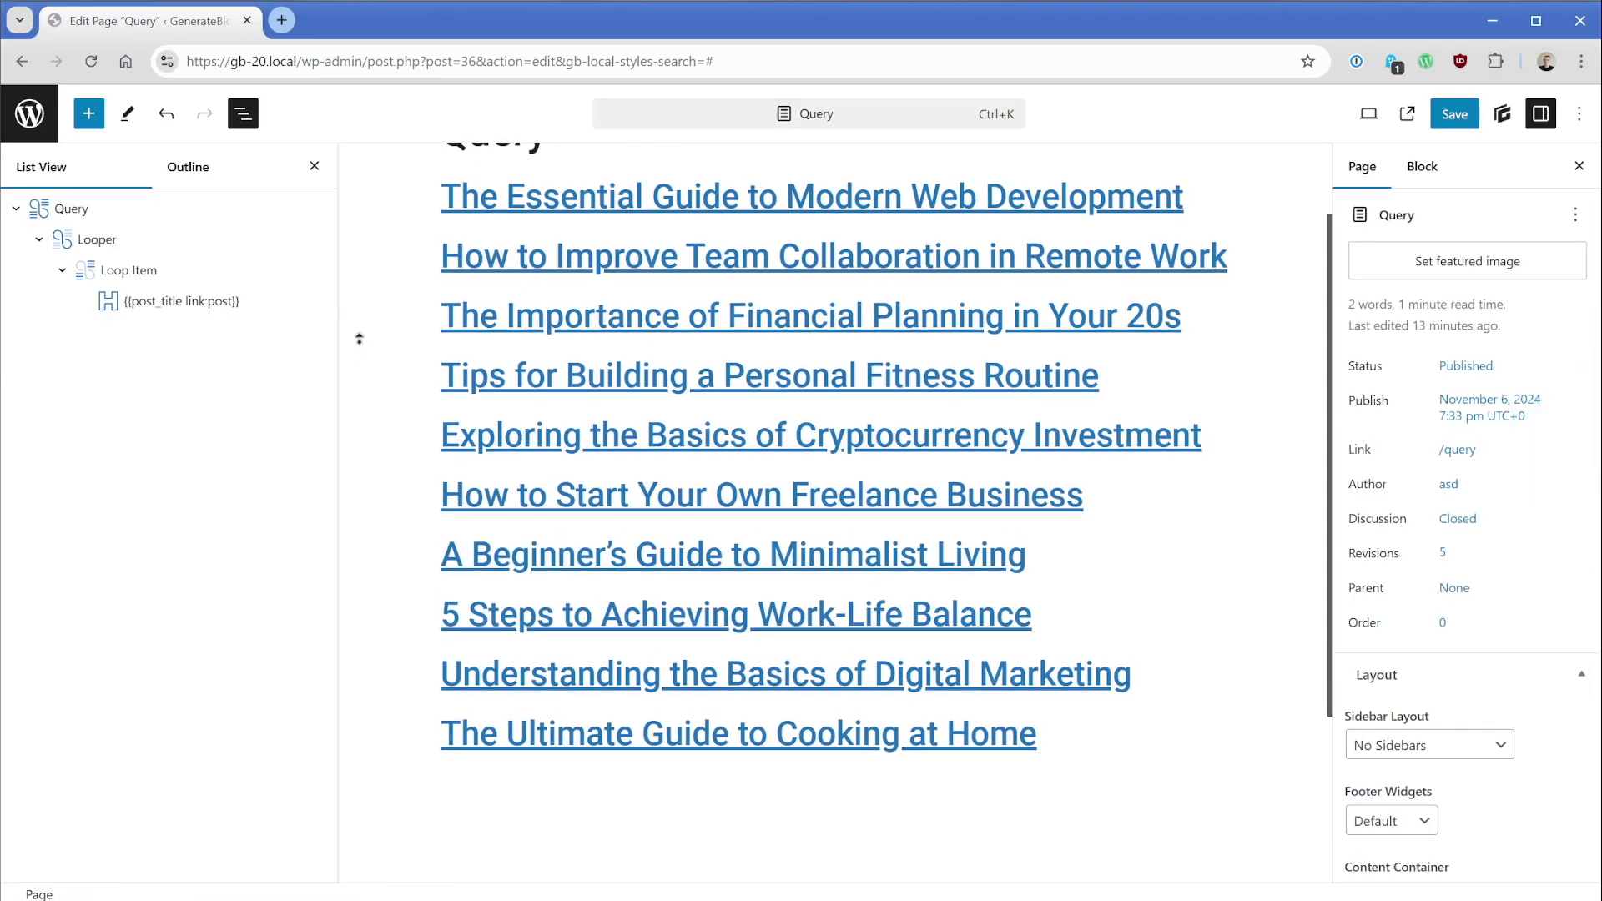
pyautogui.click(131, 208)
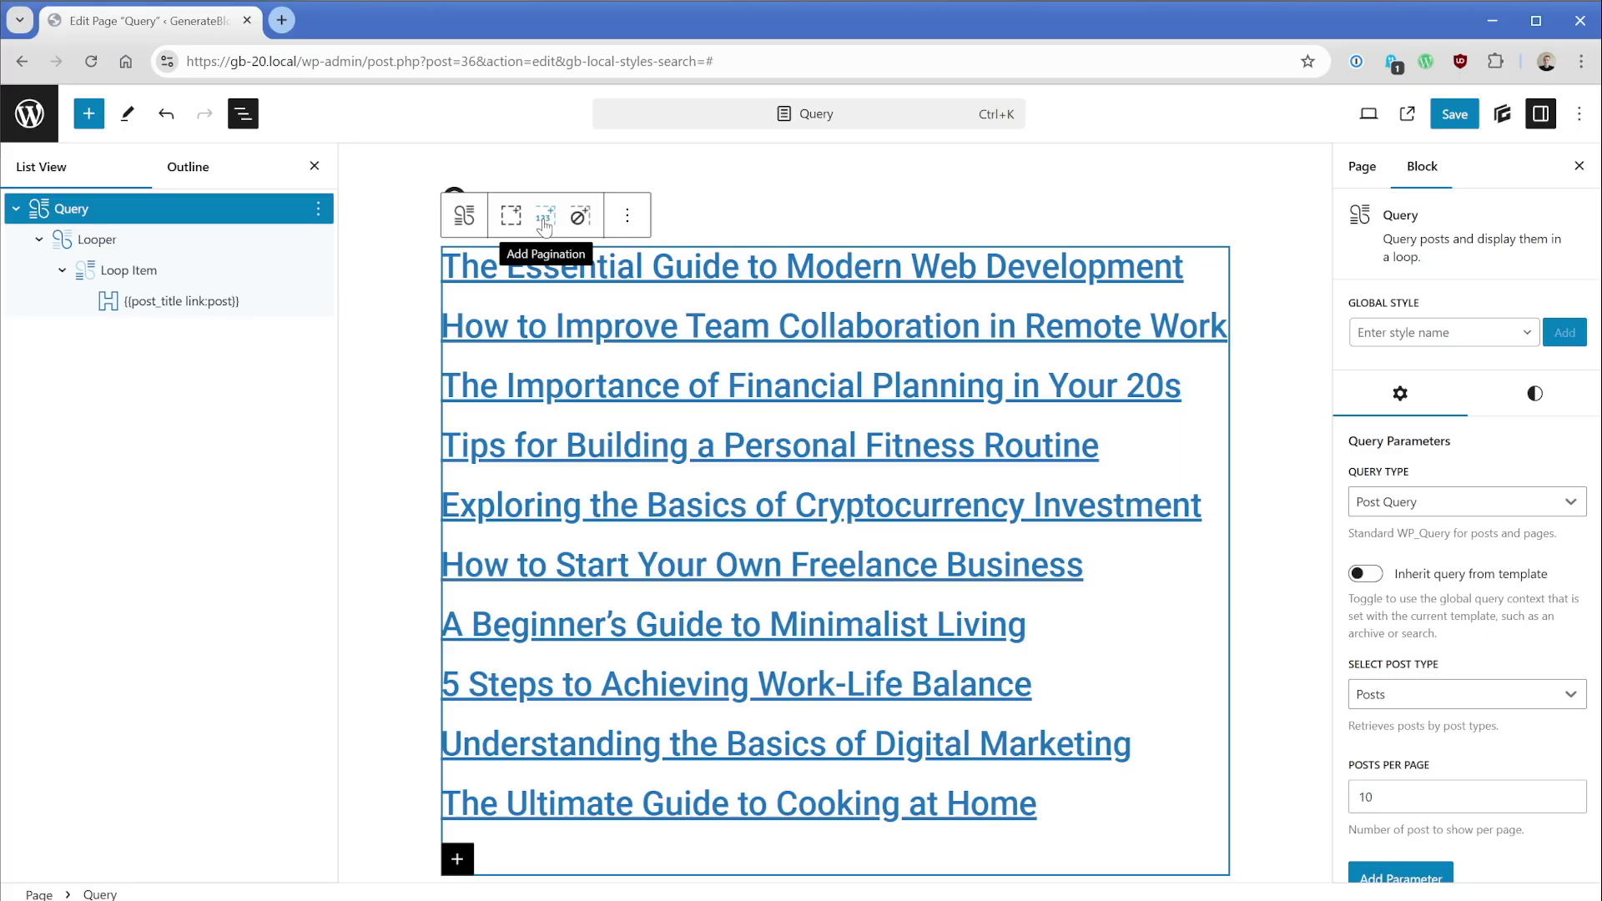
pyautogui.click(544, 218)
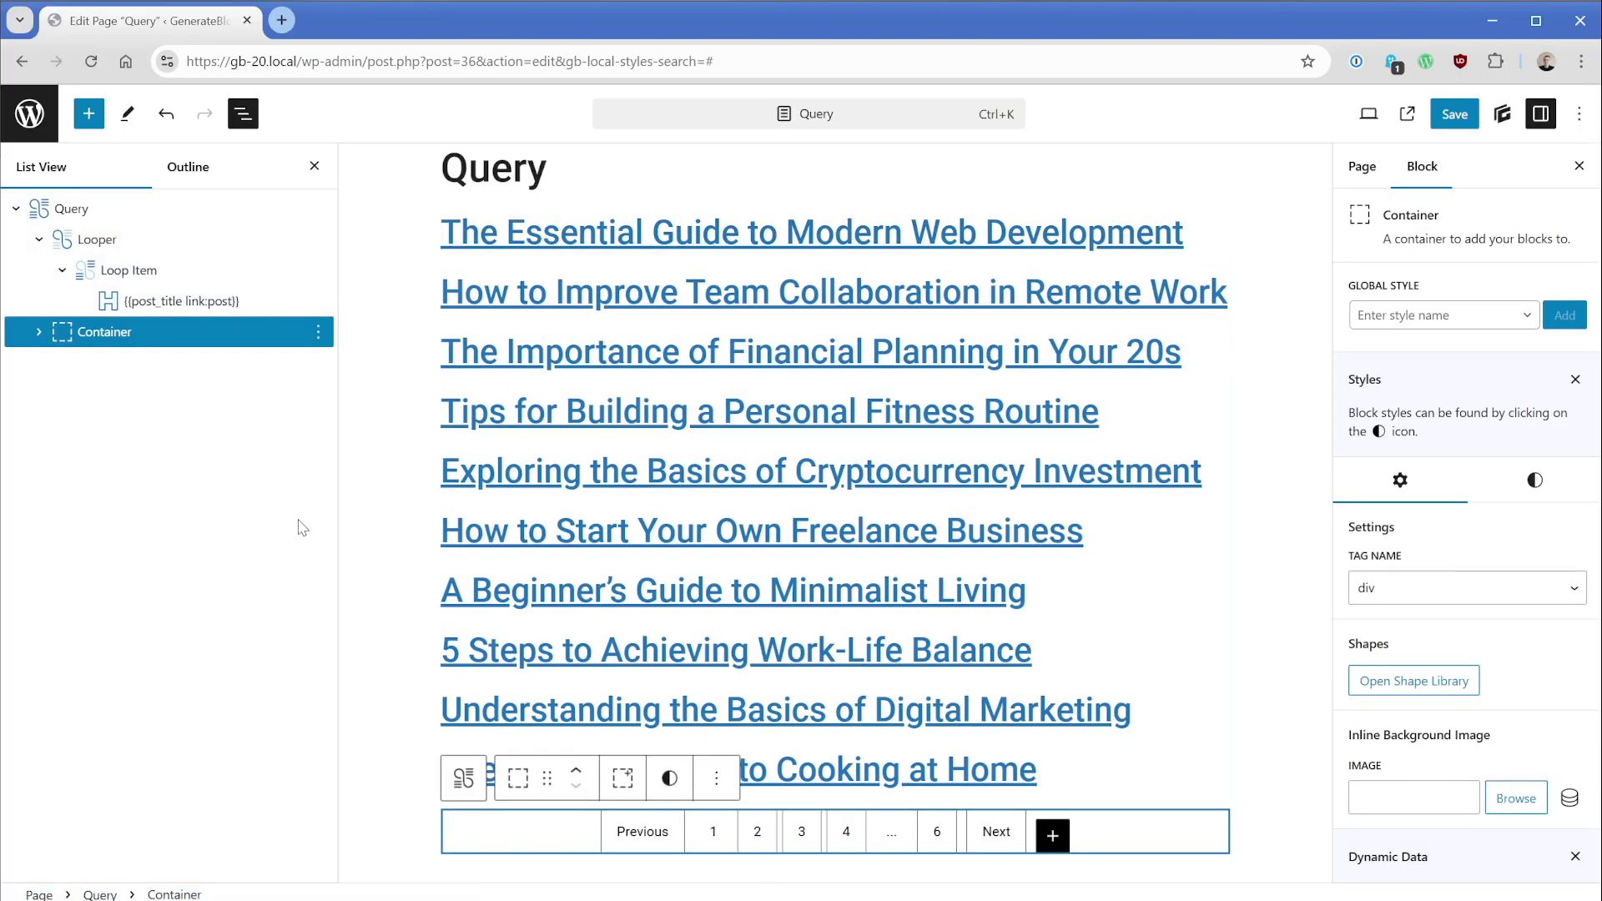
# Expand the pagination Container to reveal Previous, Page Numbers and Next, then select the title headline
pyautogui.click(39, 331)
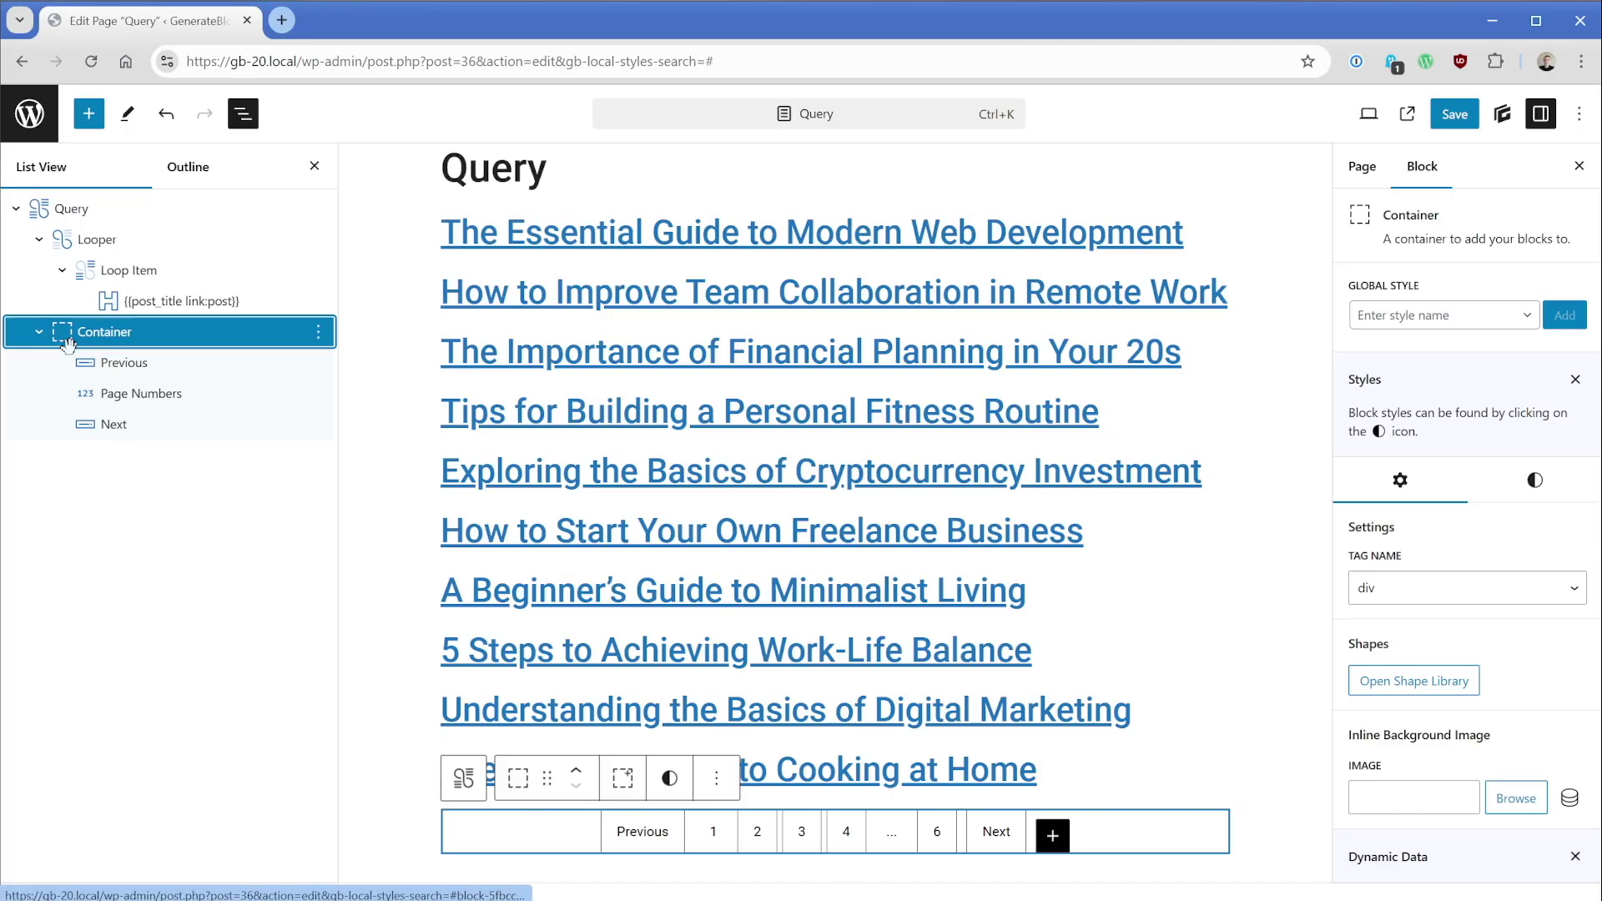
pyautogui.click(103, 362)
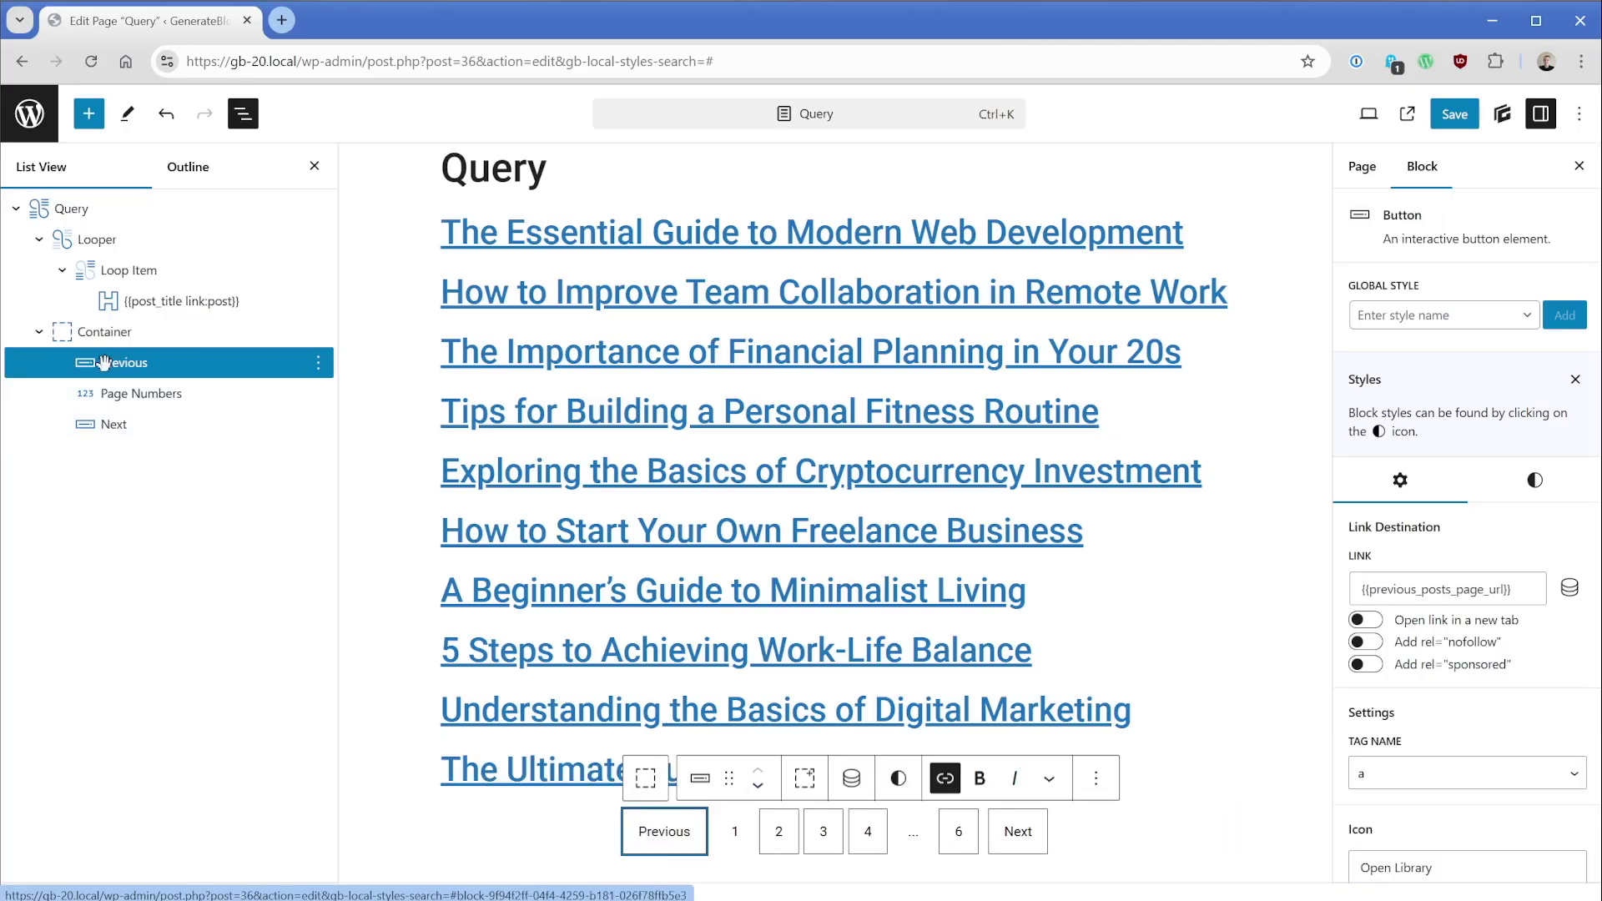
pyautogui.click(117, 337)
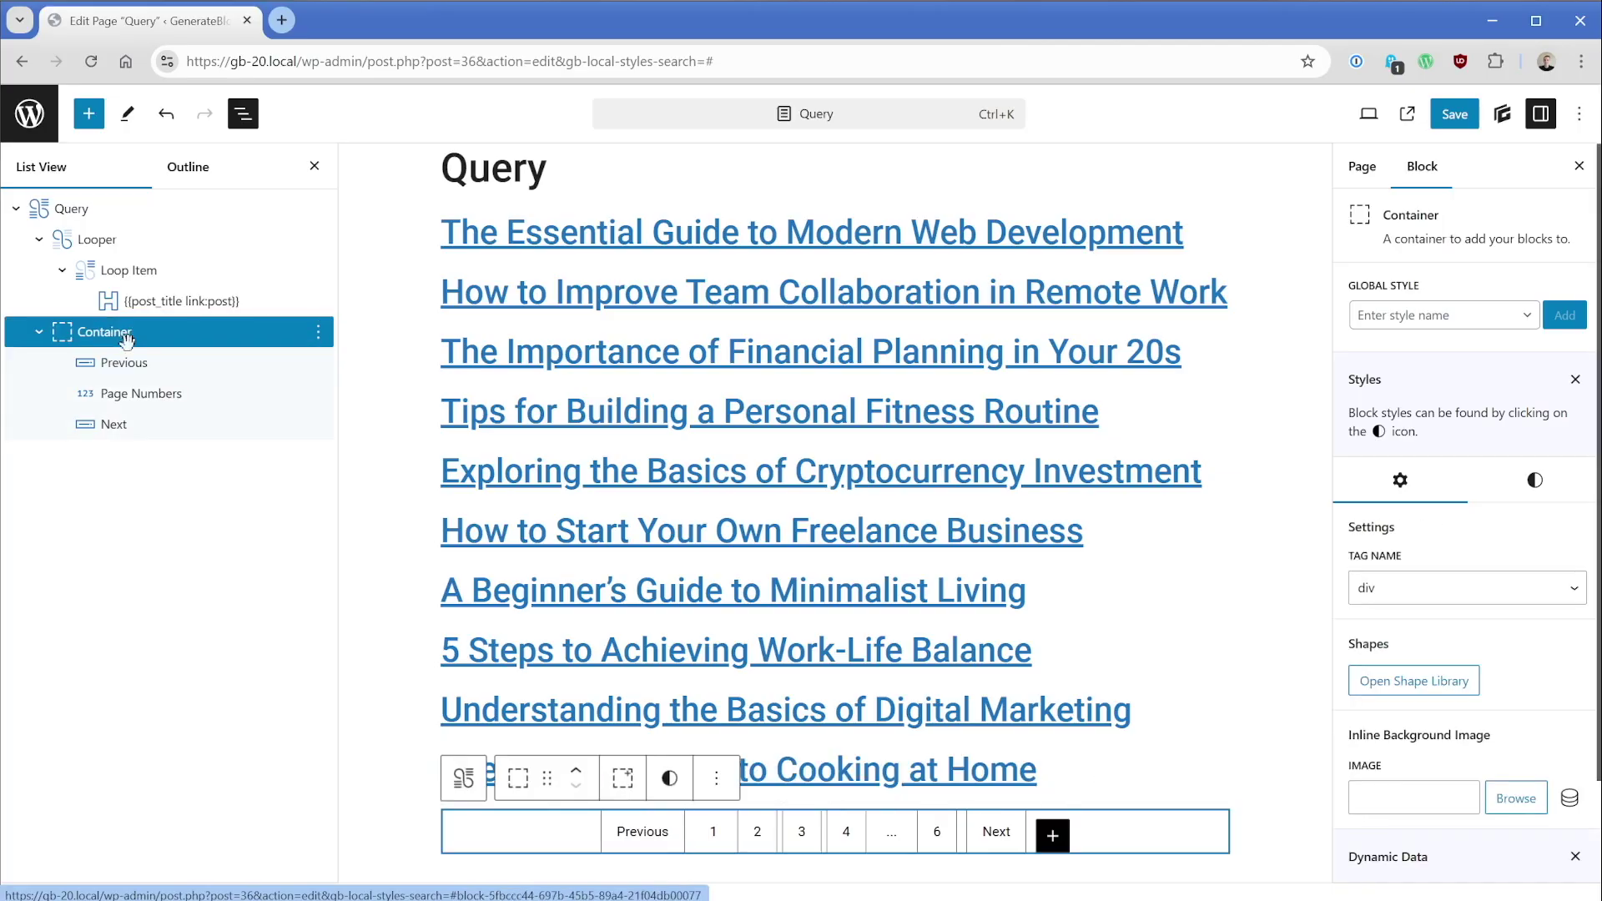
pyautogui.click(133, 367)
pyautogui.click(158, 302)
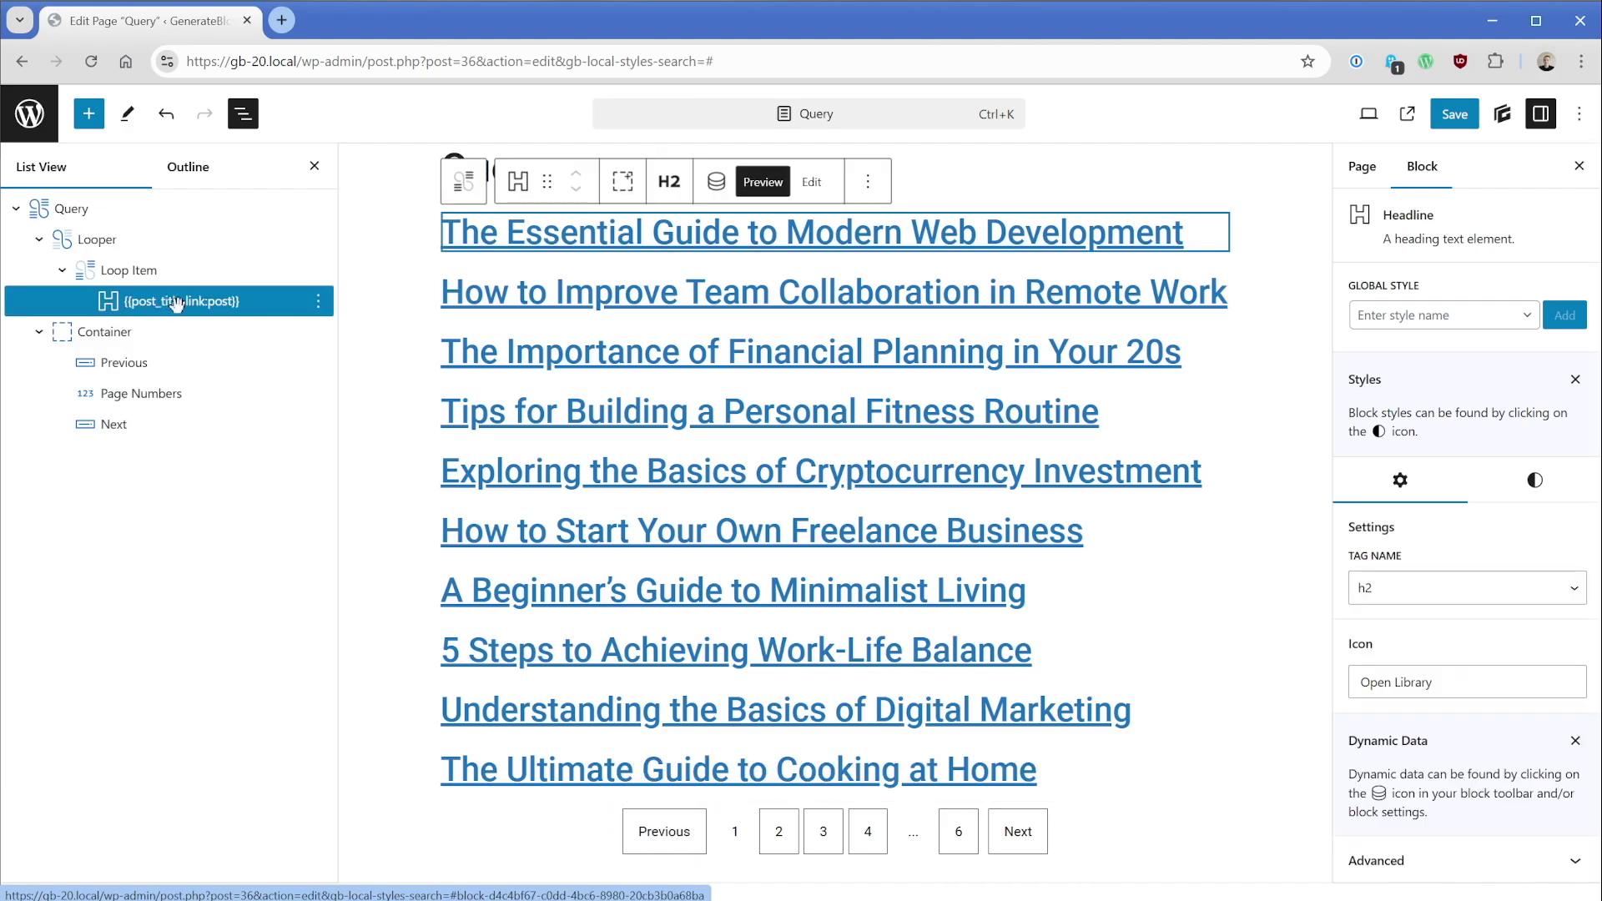
# Insert an Image block before the post title headline in the Loop Item
pyautogui.click(318, 301)
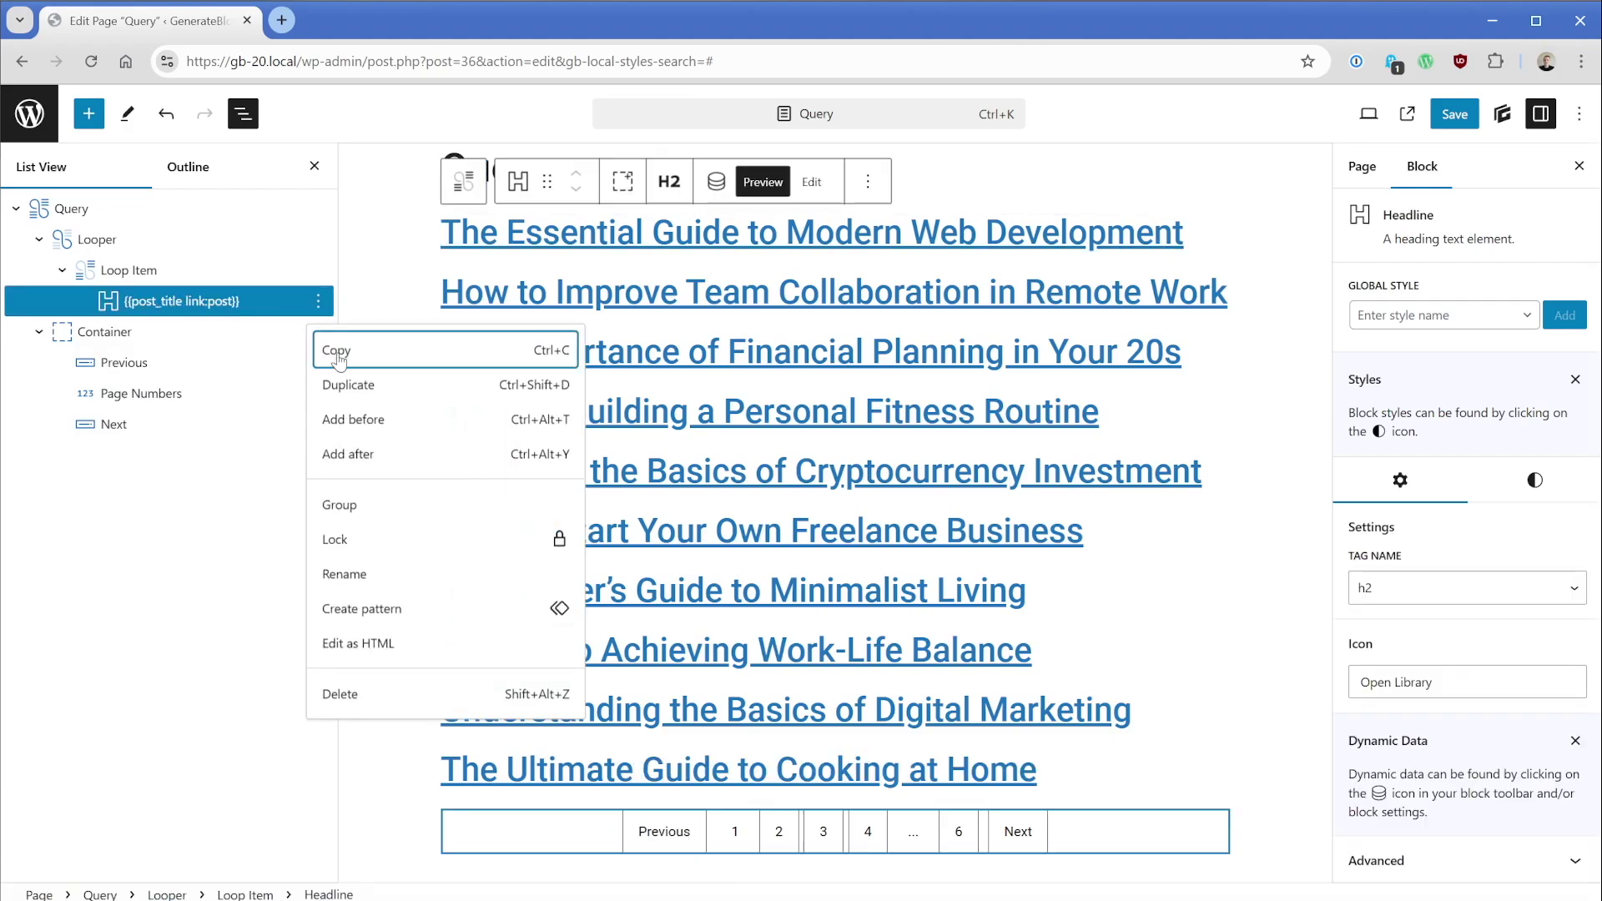
pyautogui.click(367, 423)
pyautogui.write('/ima')
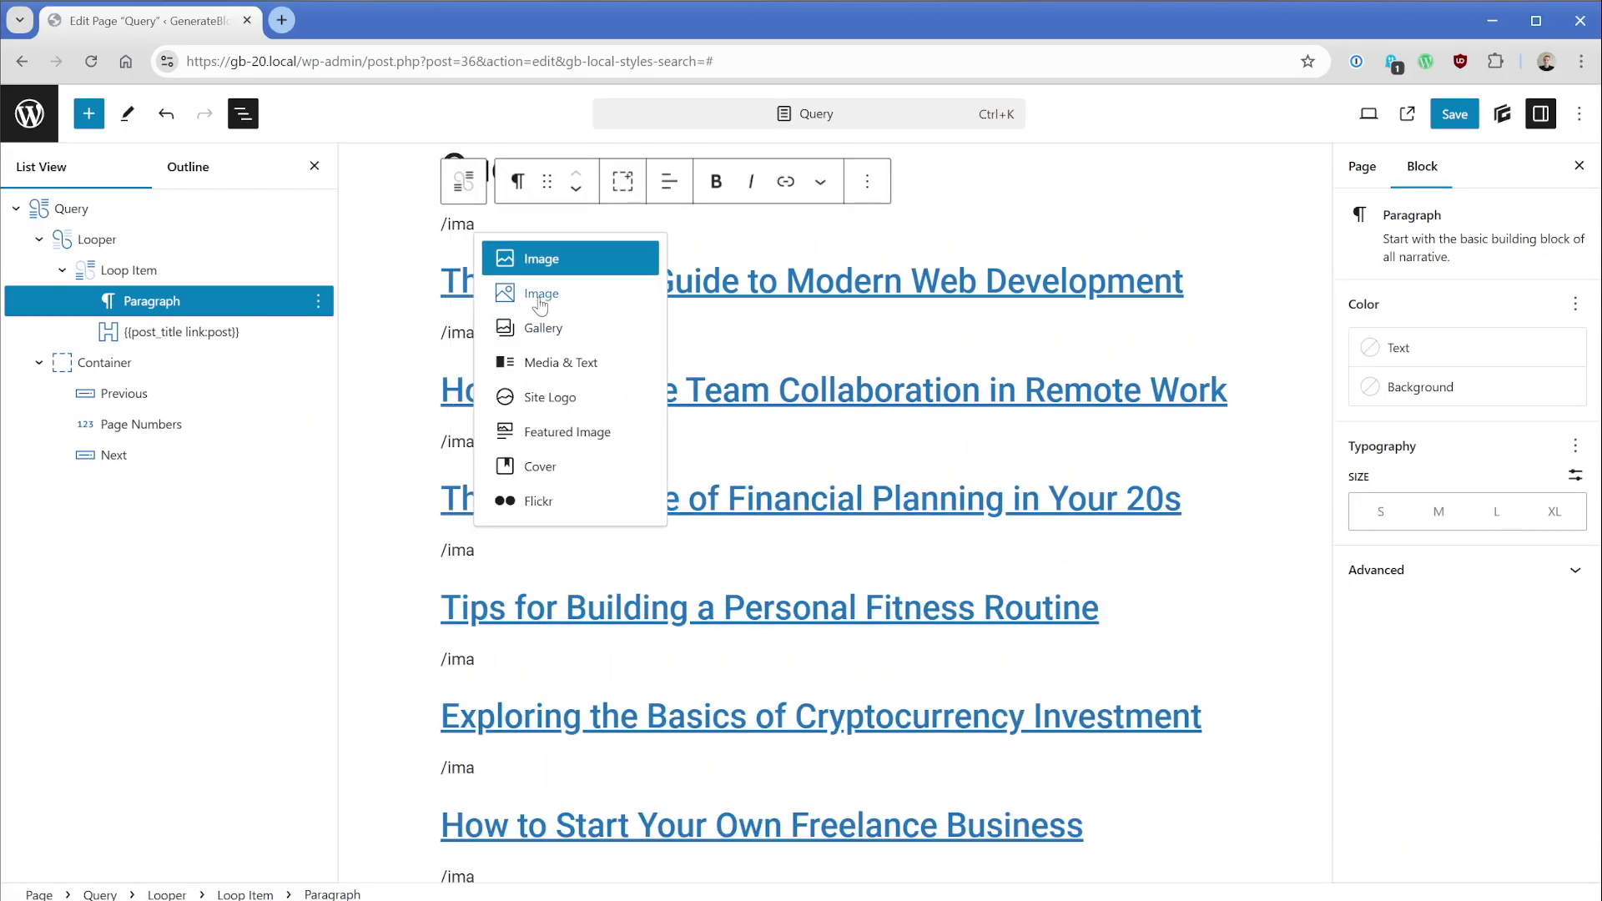
pyautogui.click(514, 298)
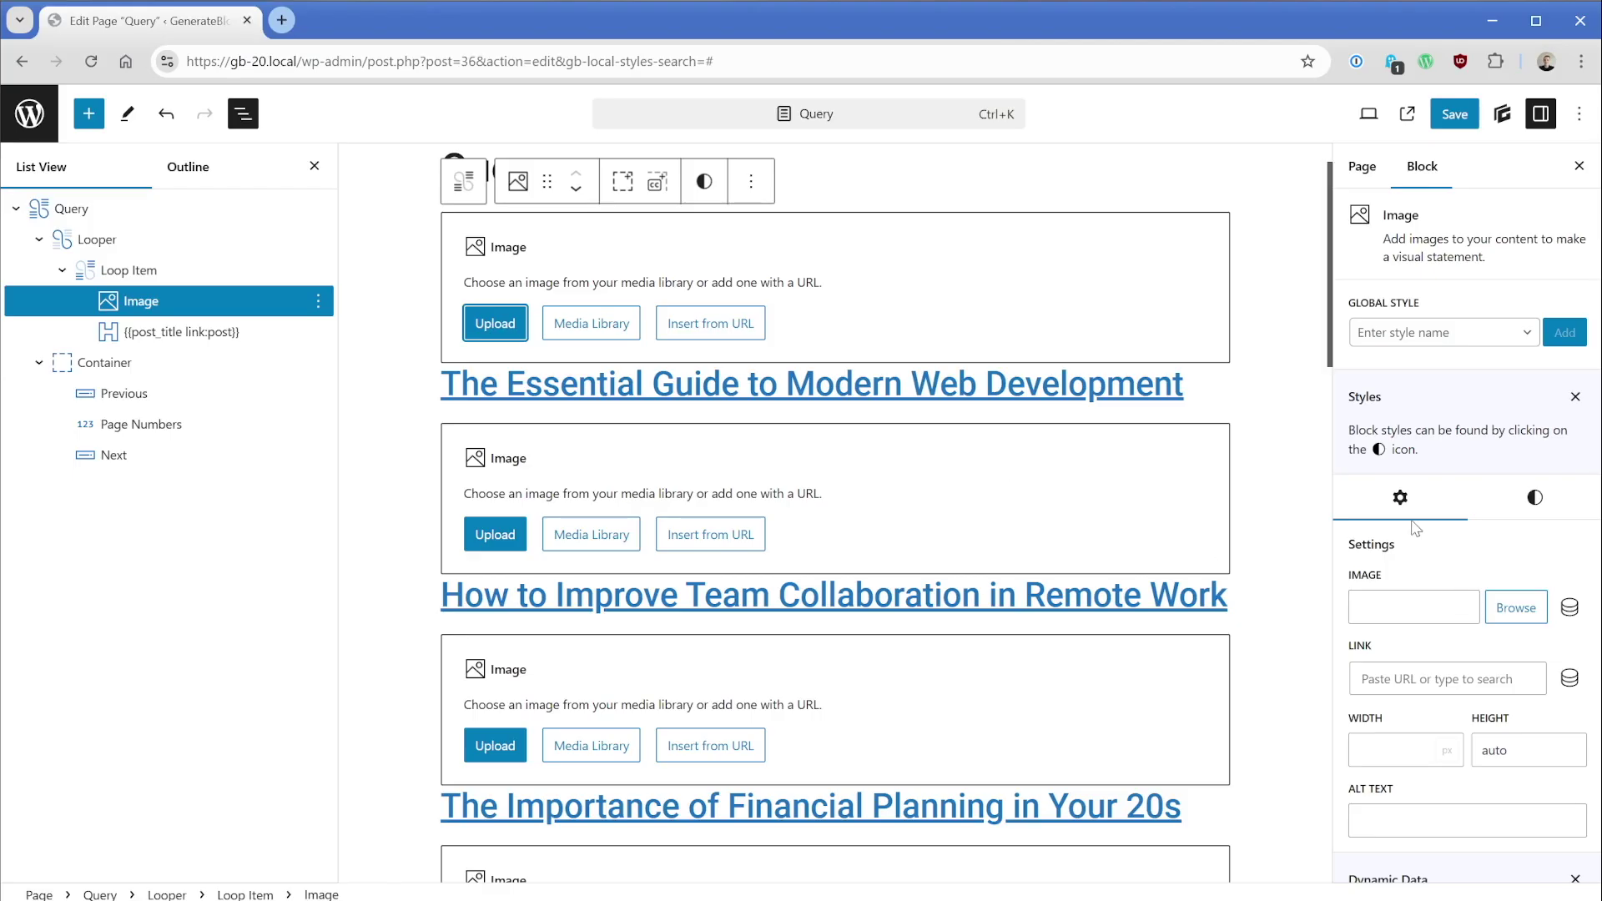
pyautogui.scroll(-2, 1502, 555)
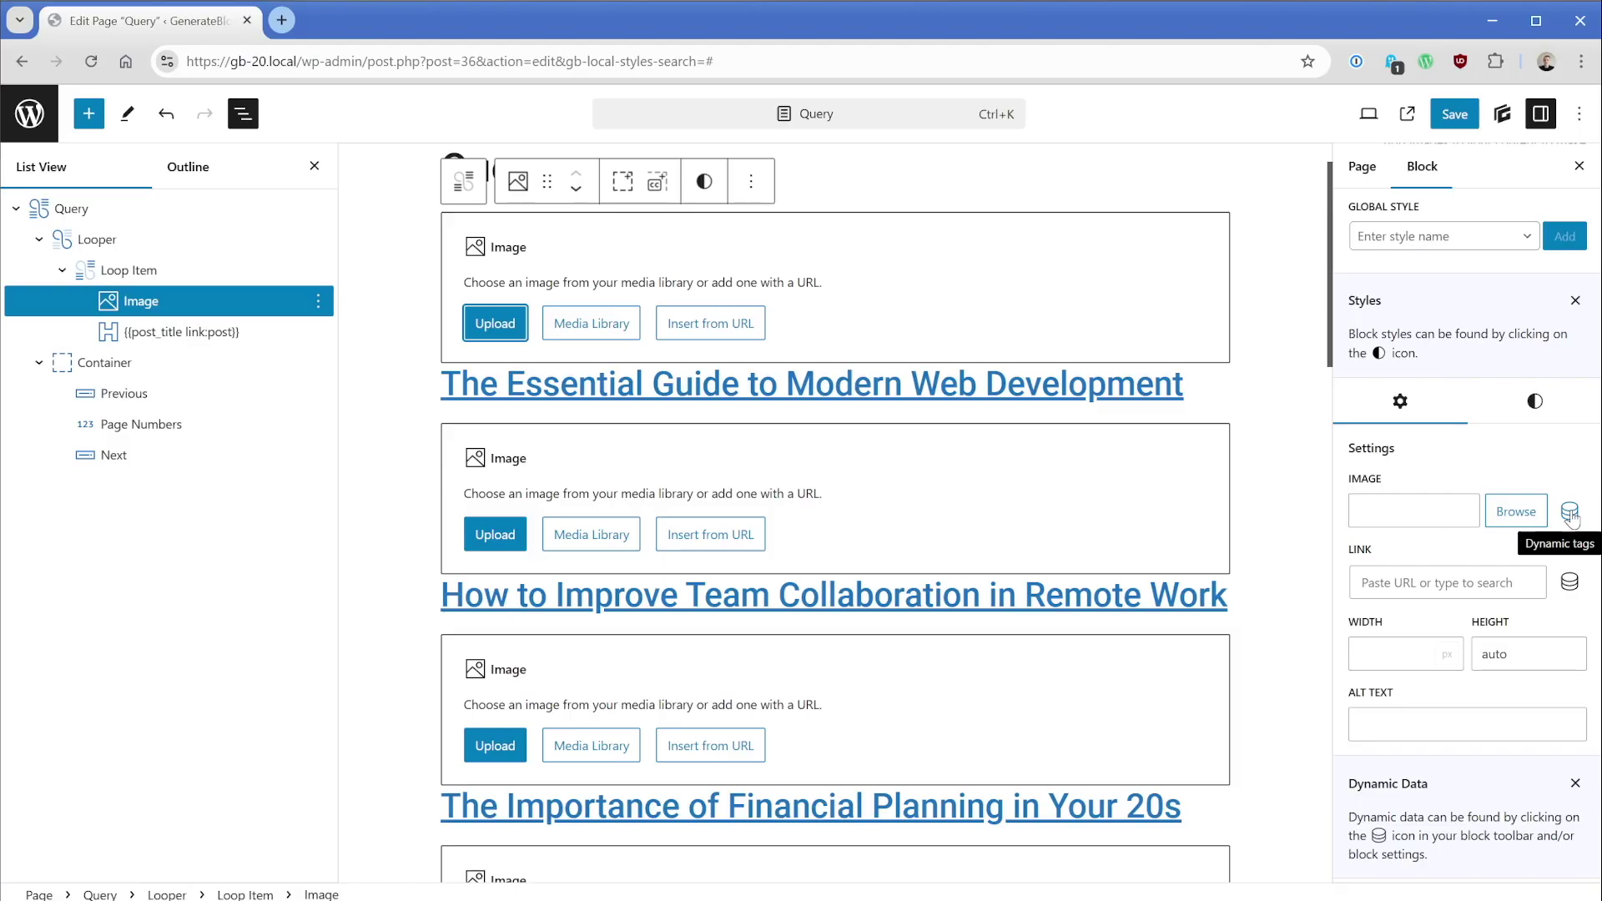
# Set the image's dynamic tag to Featured Image URL at Medium size
pyautogui.click(1570, 515)
pyautogui.click(708, 320)
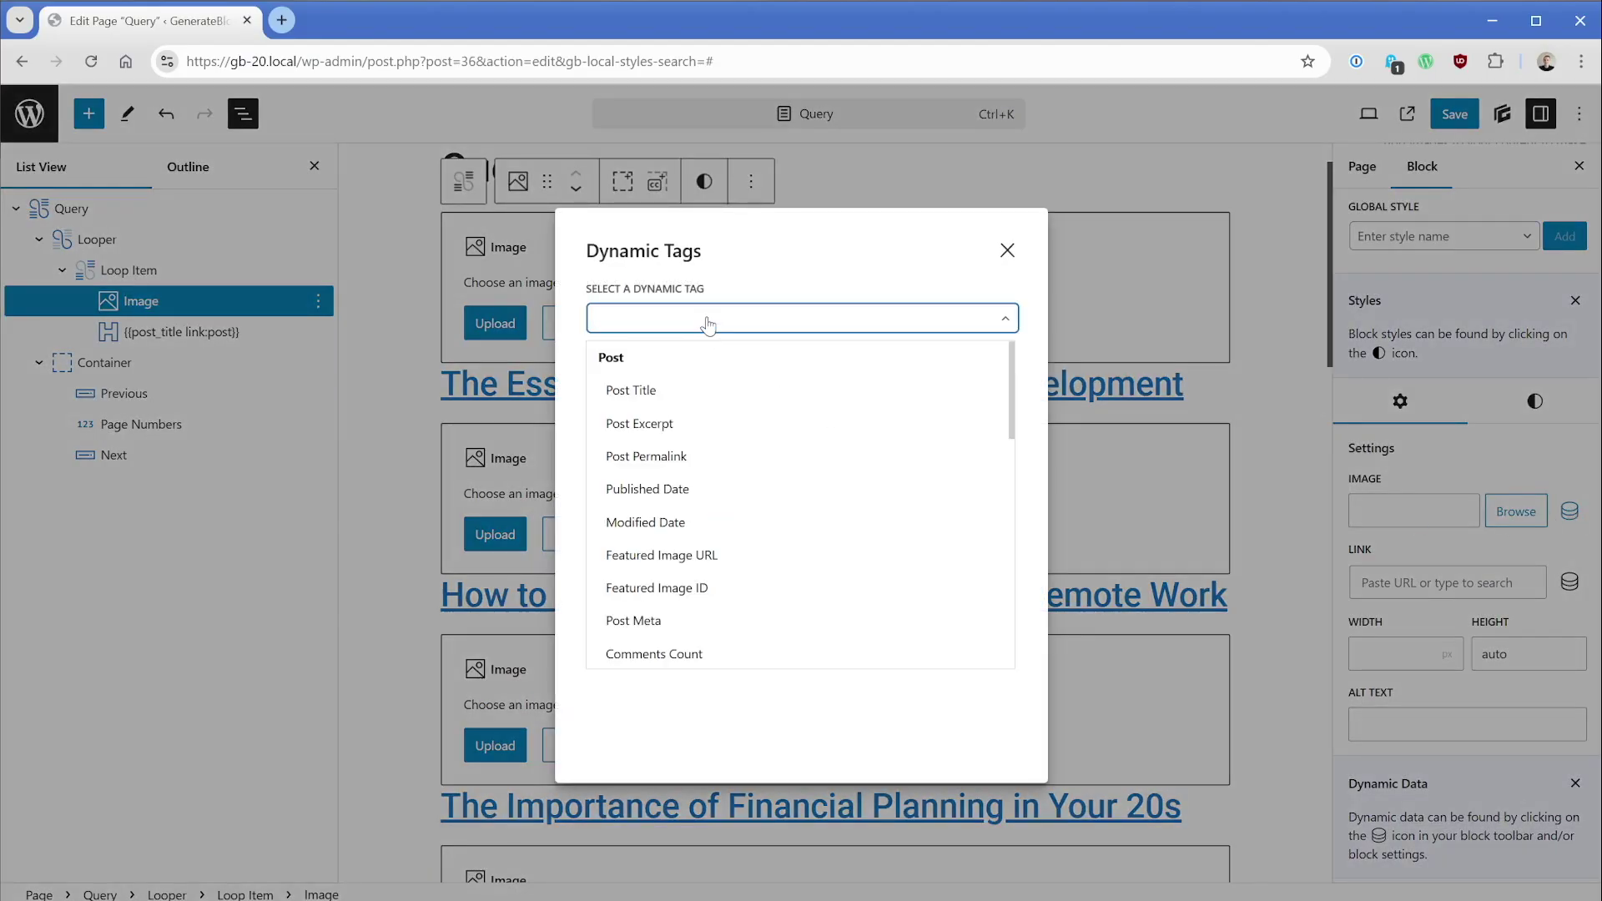
pyautogui.click(736, 555)
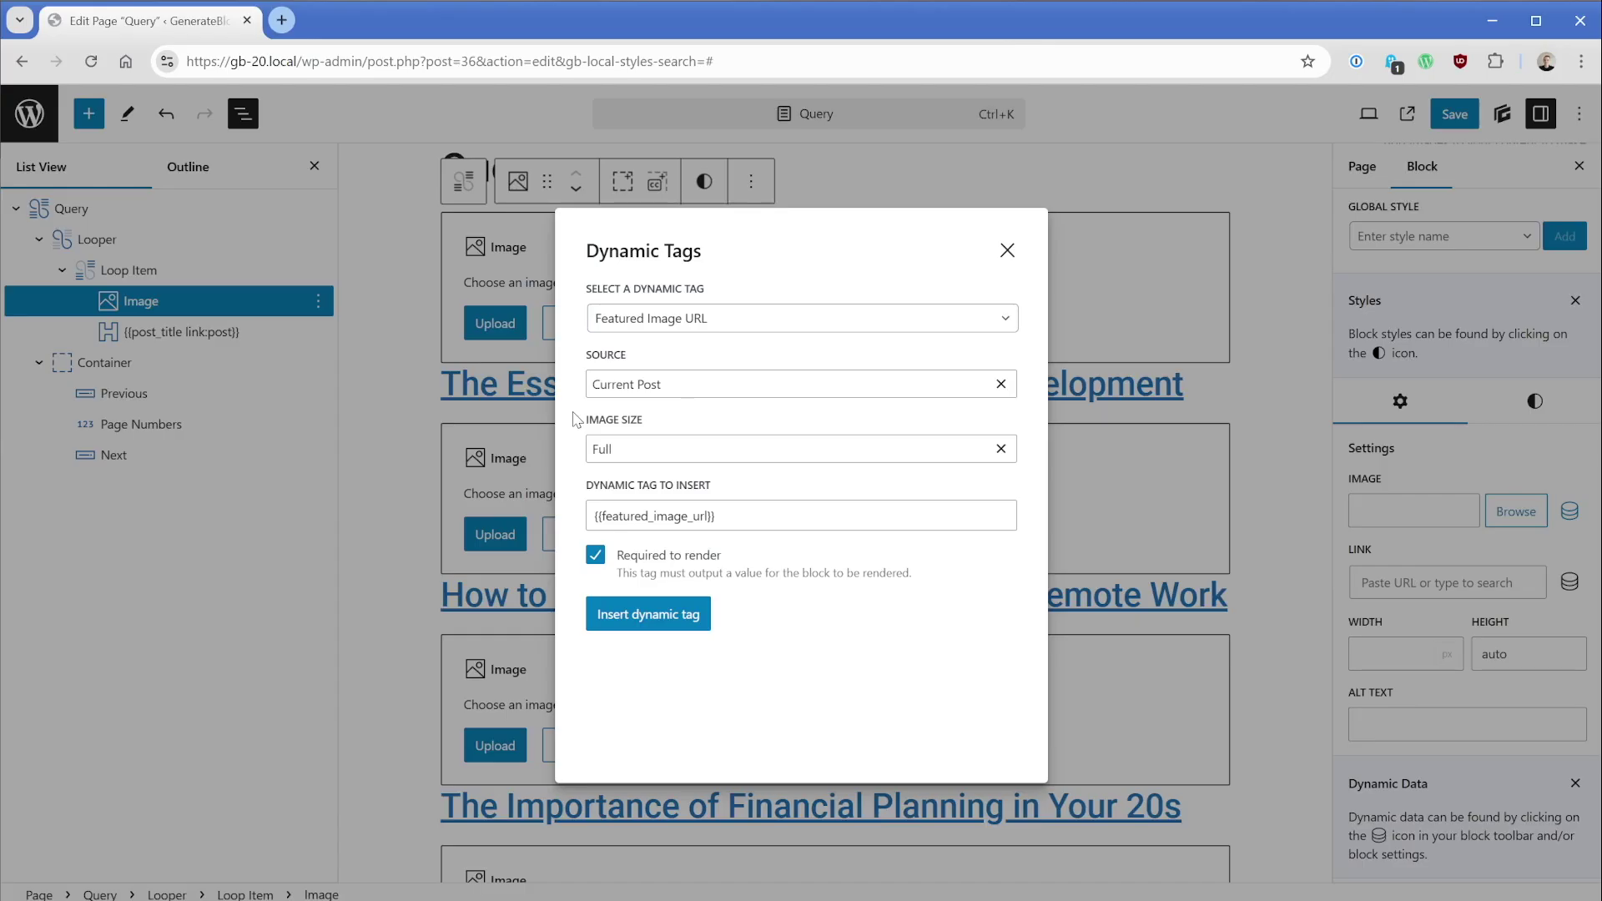
pyautogui.click(634, 451)
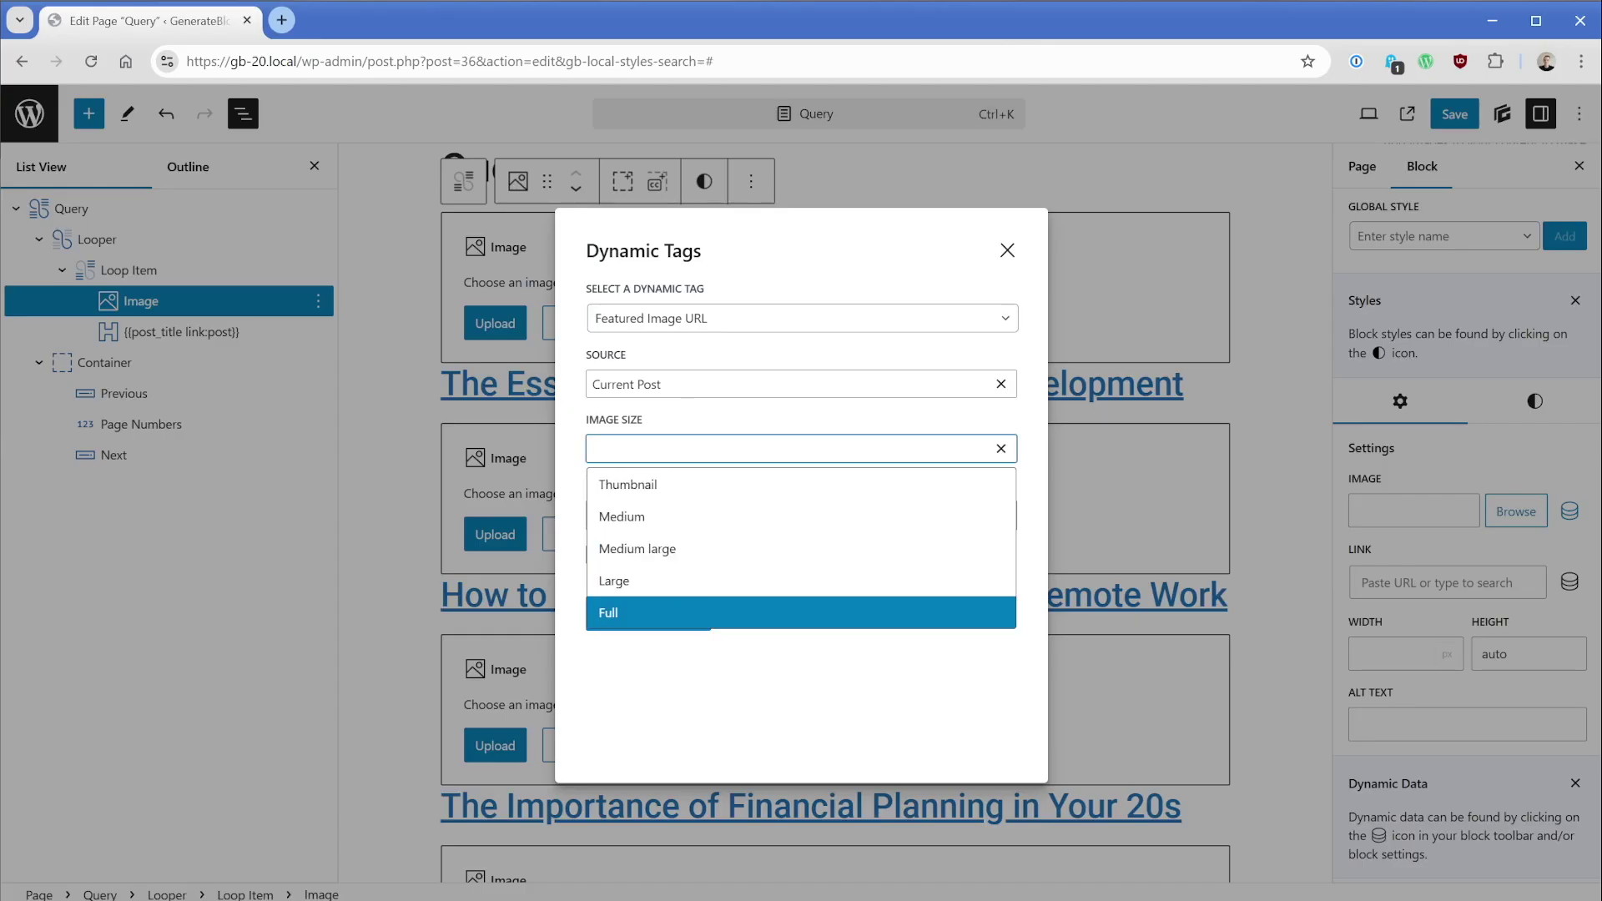
pyautogui.press('Down')
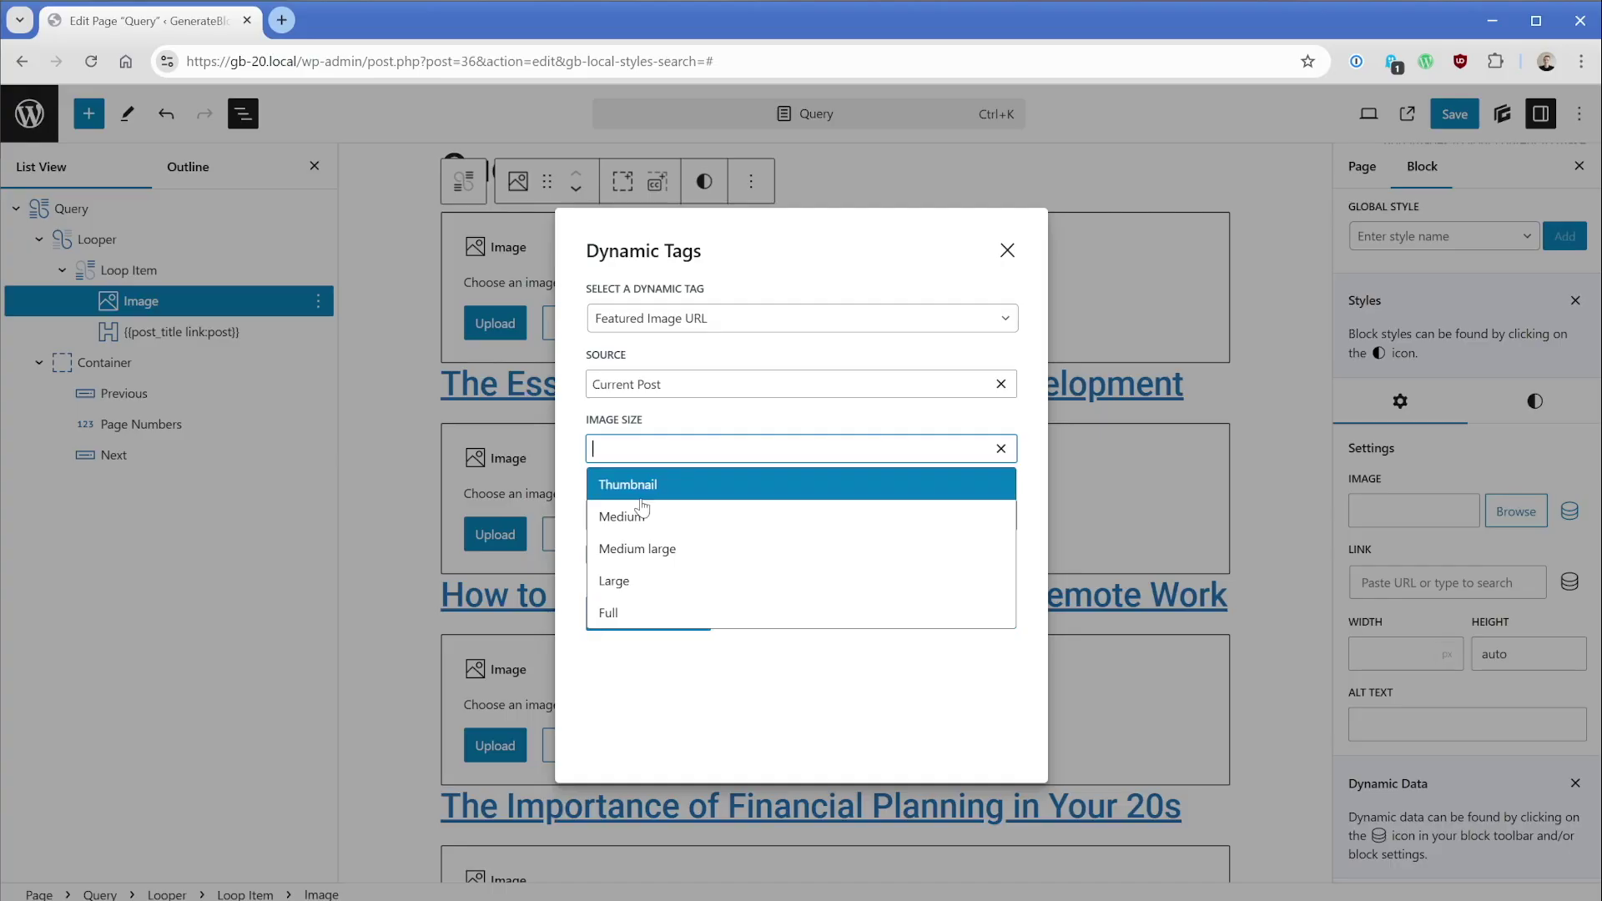
pyautogui.press('Down')
pyautogui.press('Return')
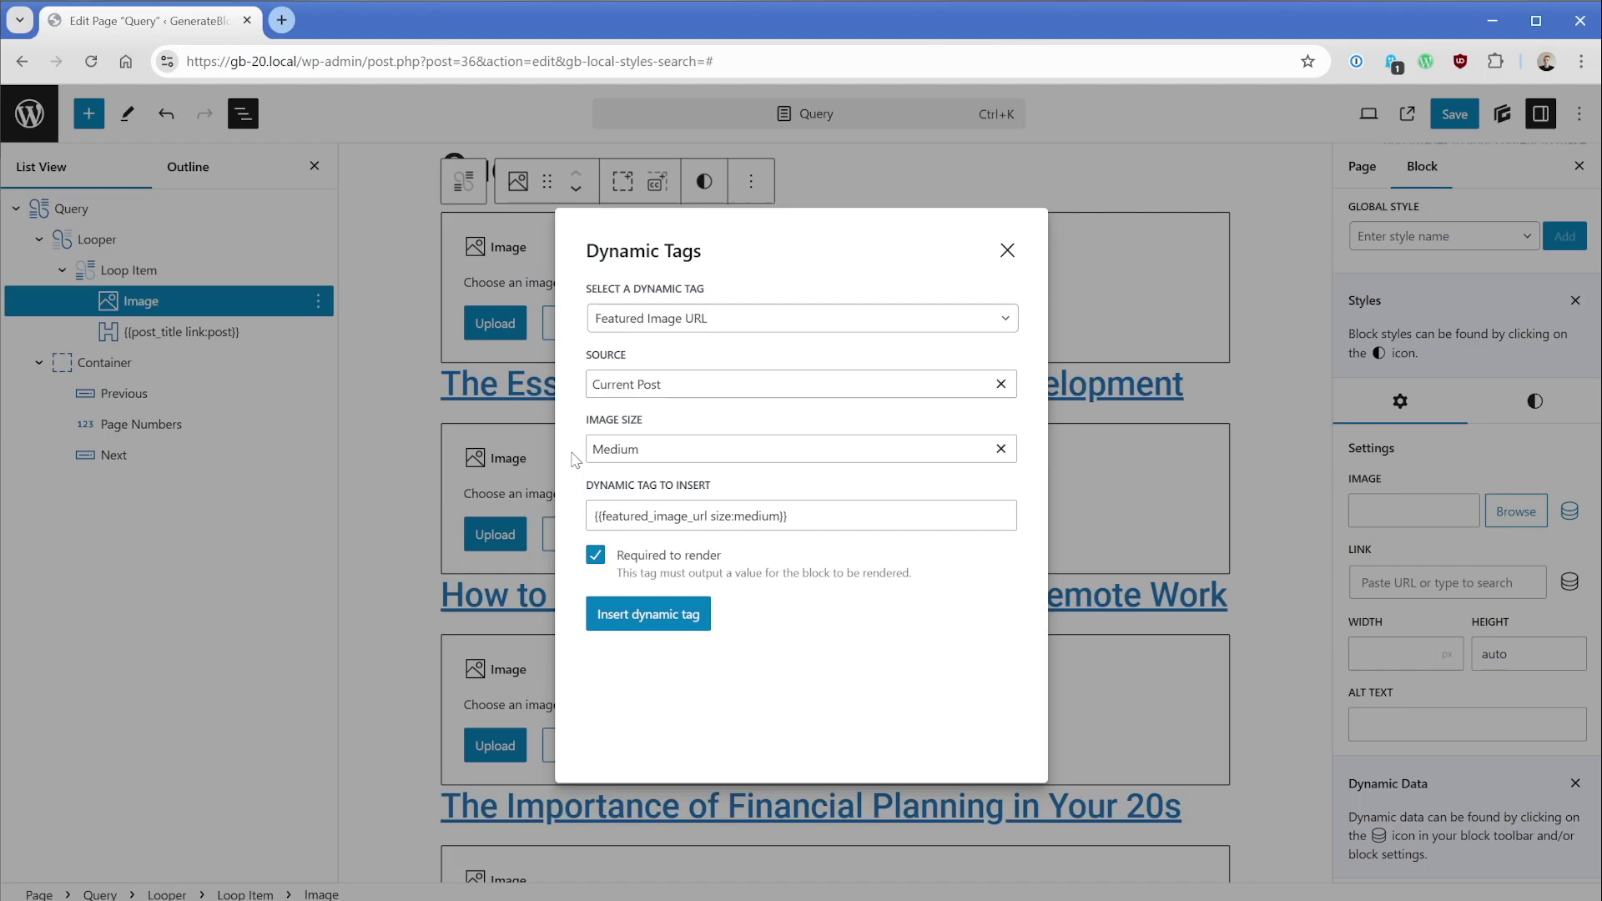
pyautogui.click(648, 613)
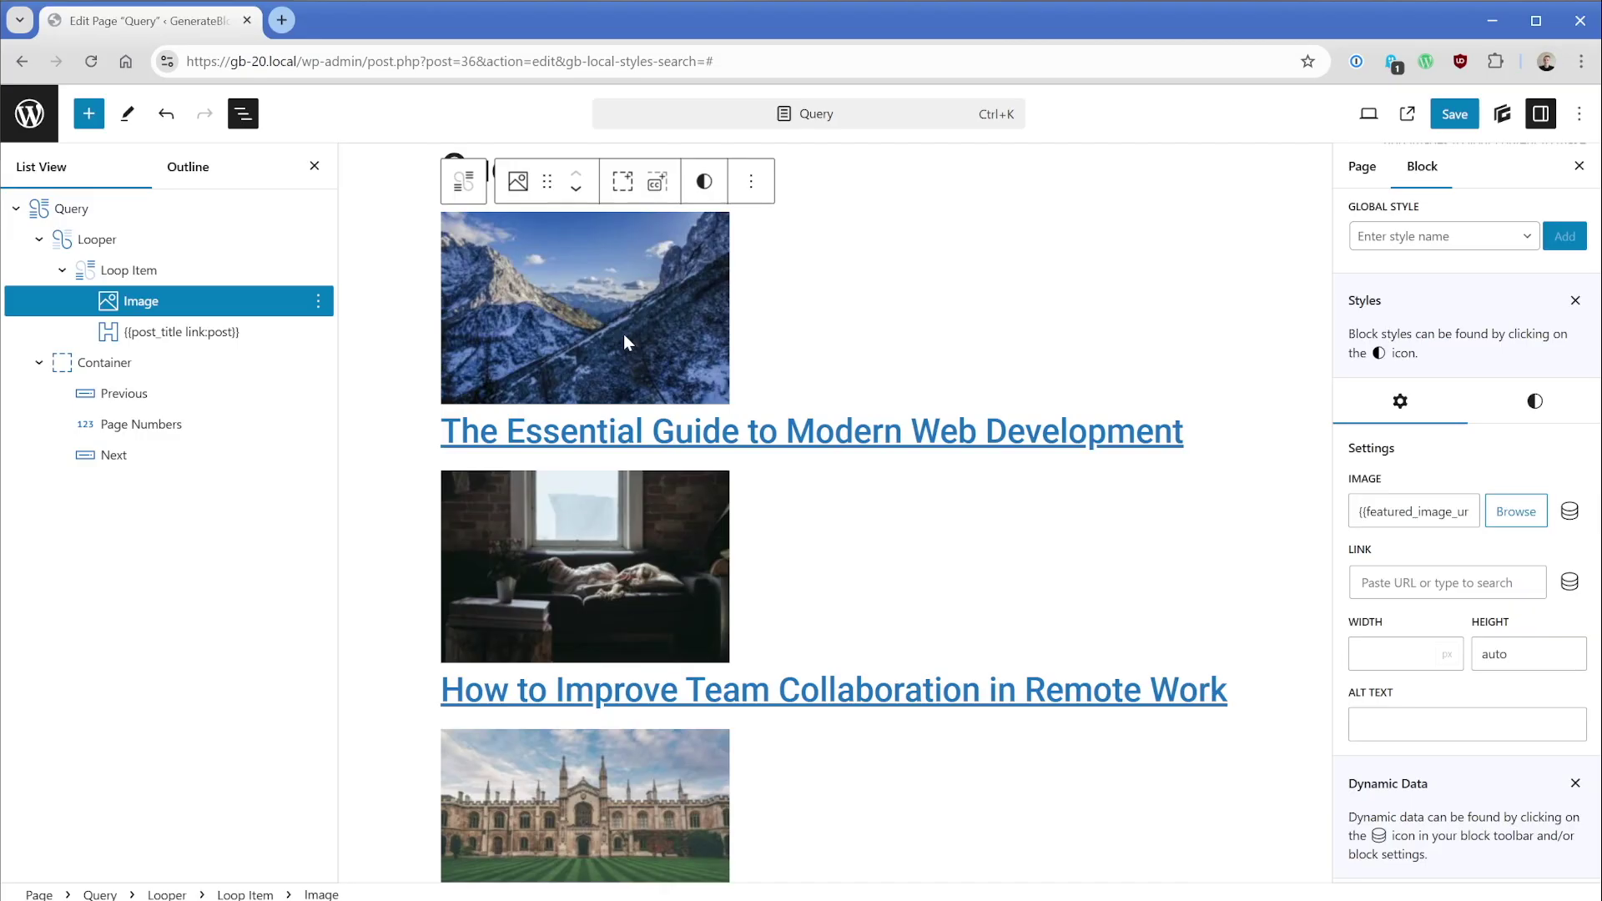
# Link the featured image to its post using the Post Permalink dynamic tag
pyautogui.click(1569, 582)
pyautogui.click(681, 319)
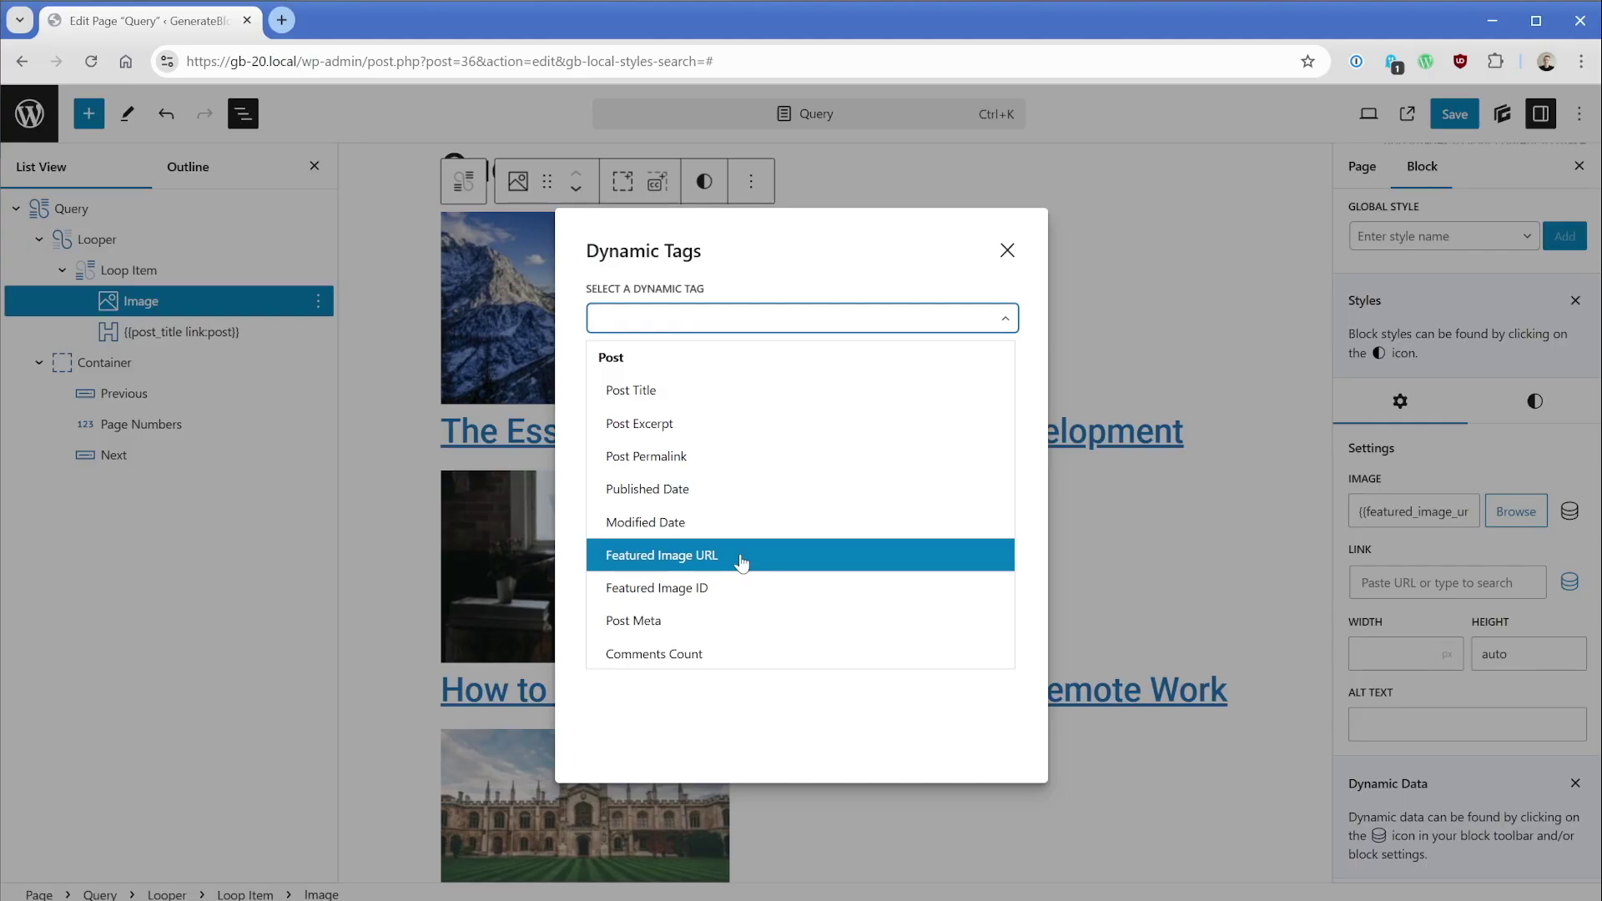
pyautogui.click(704, 456)
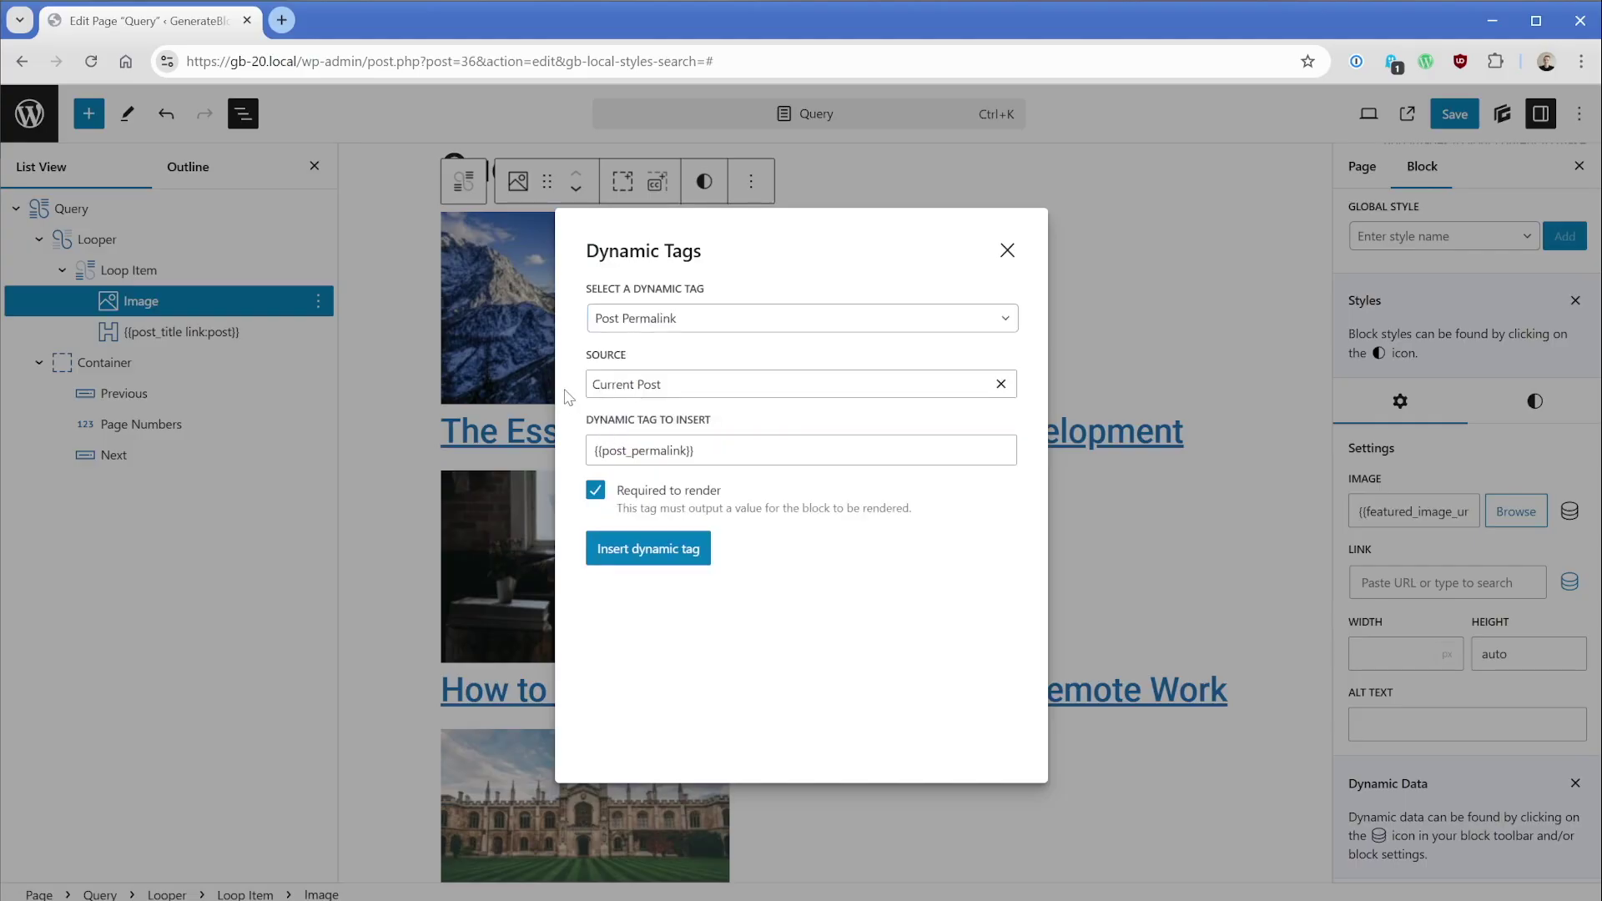
pyautogui.click(627, 544)
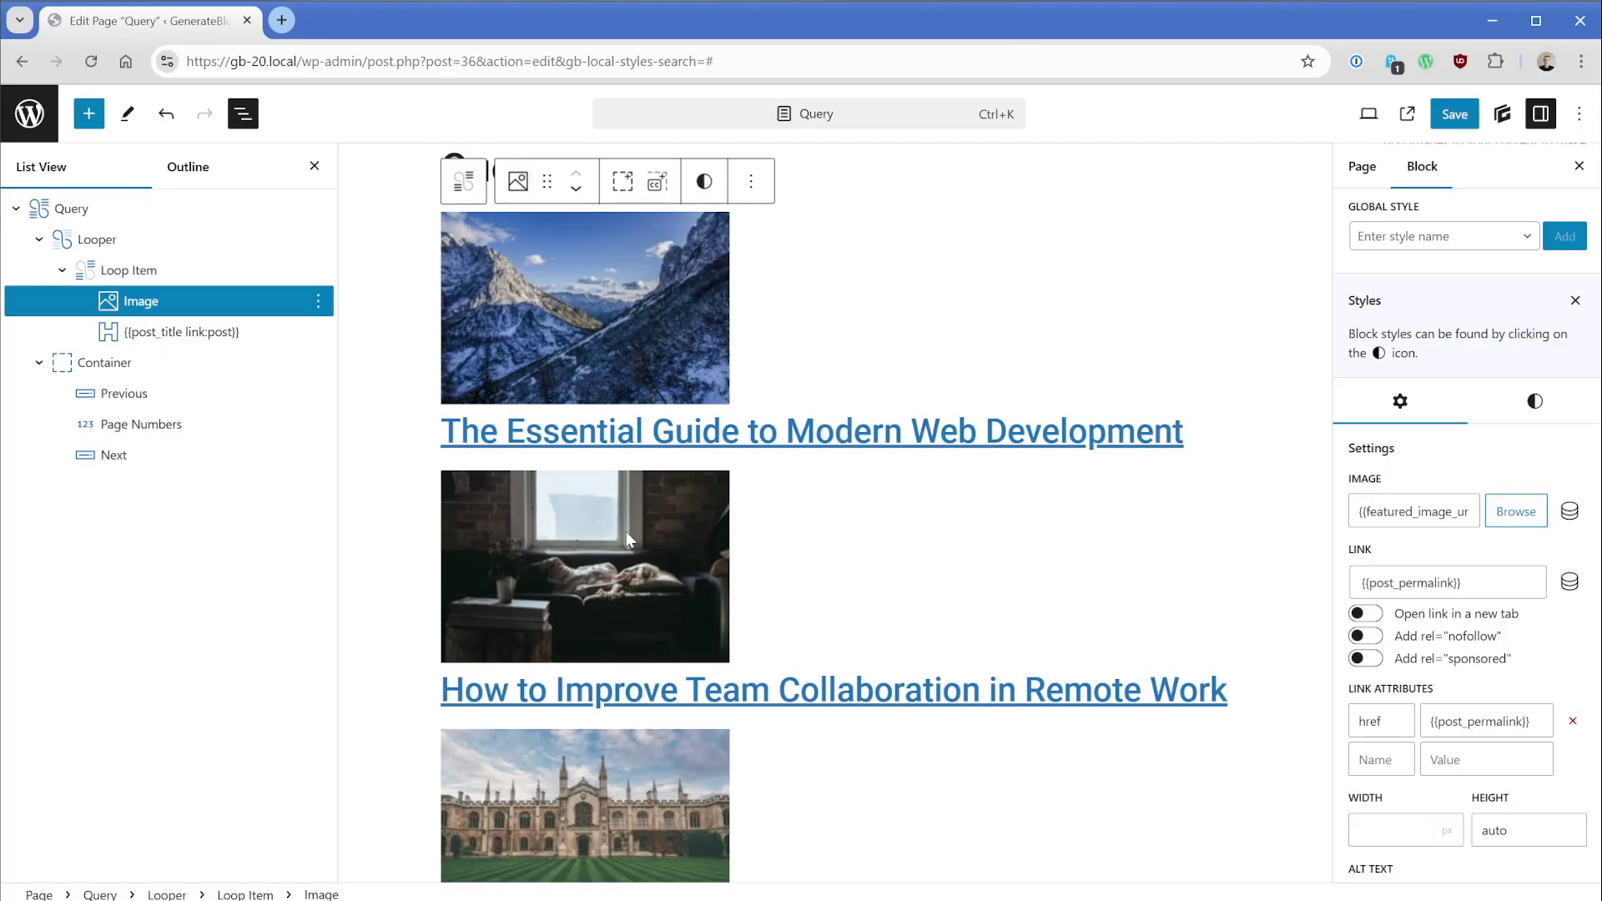
pyautogui.click(753, 448)
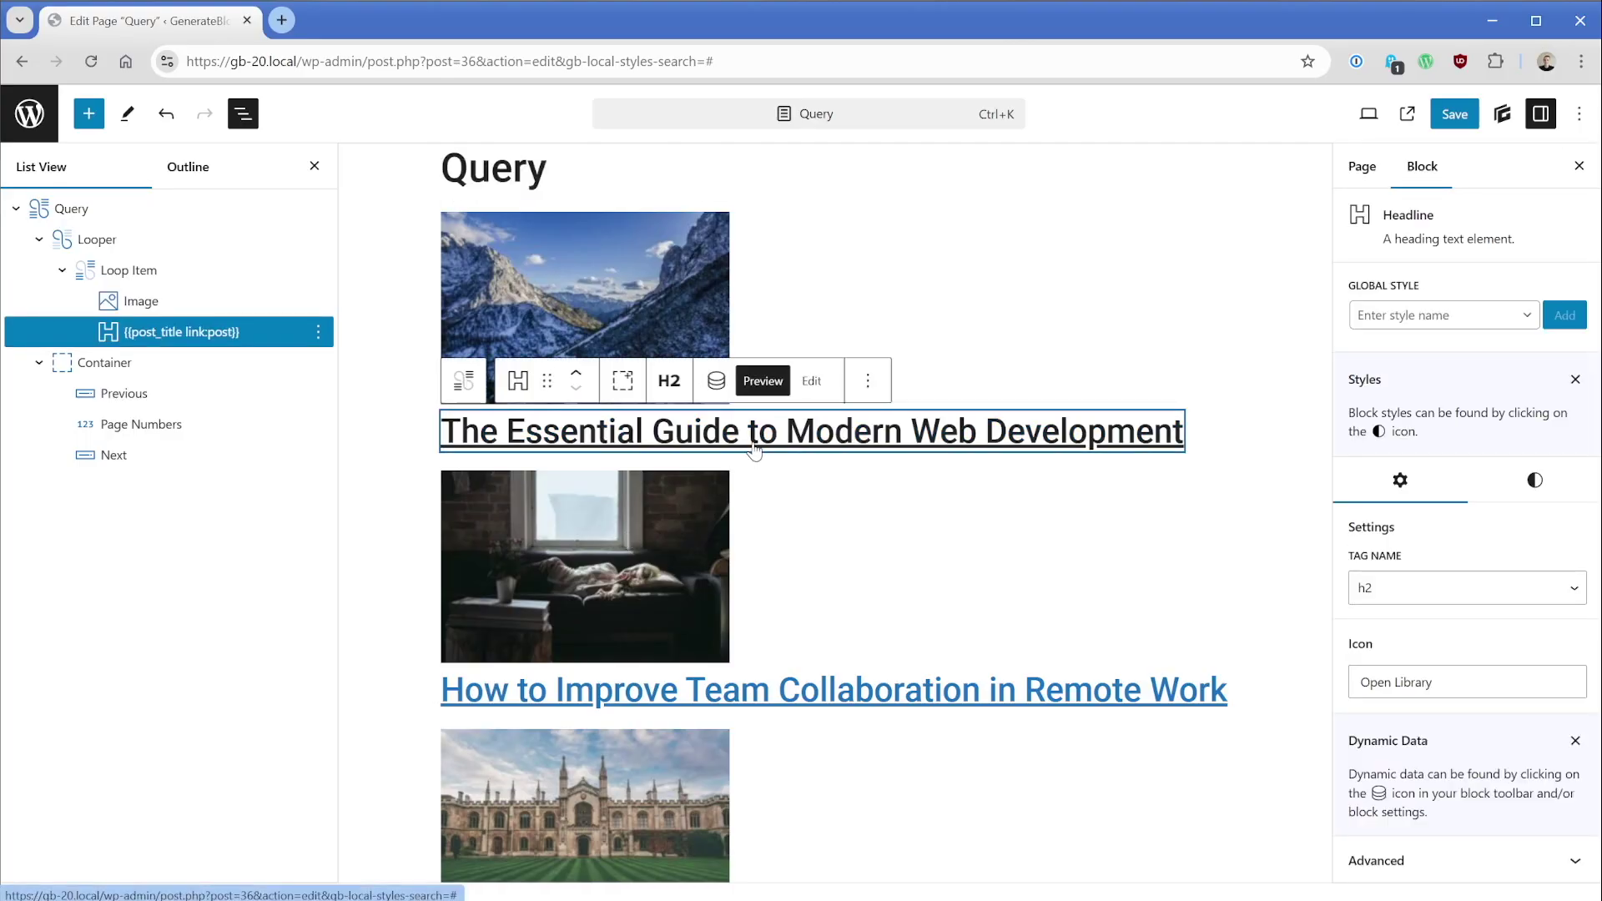
# Apply the Two Columns design preset to the Looper block
pyautogui.click(145, 241)
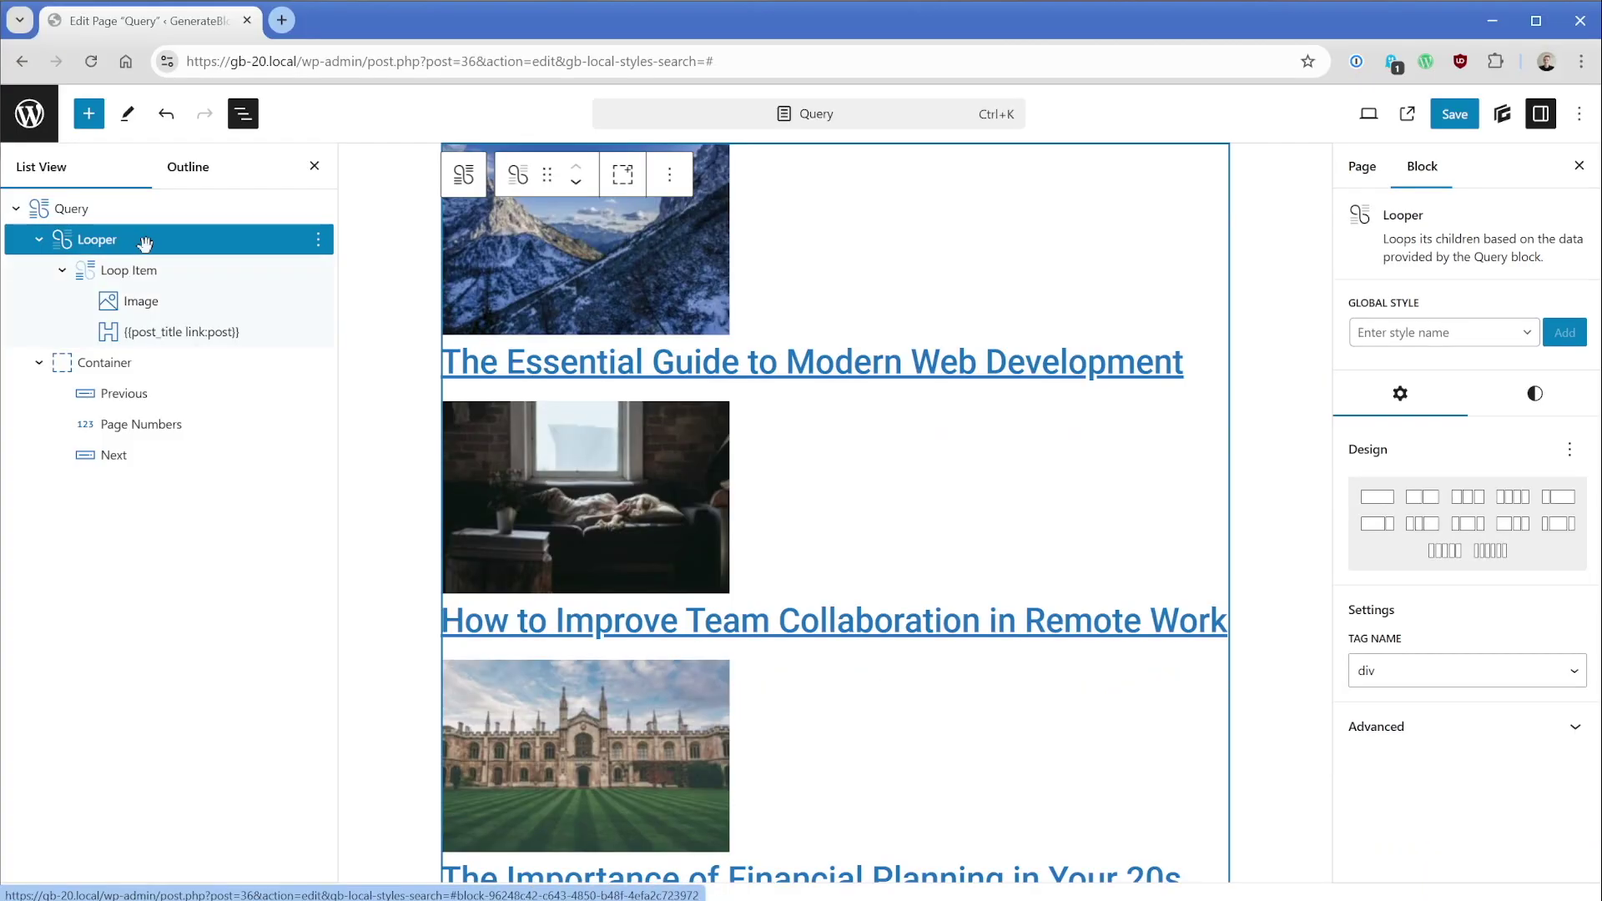
pyautogui.click(1423, 498)
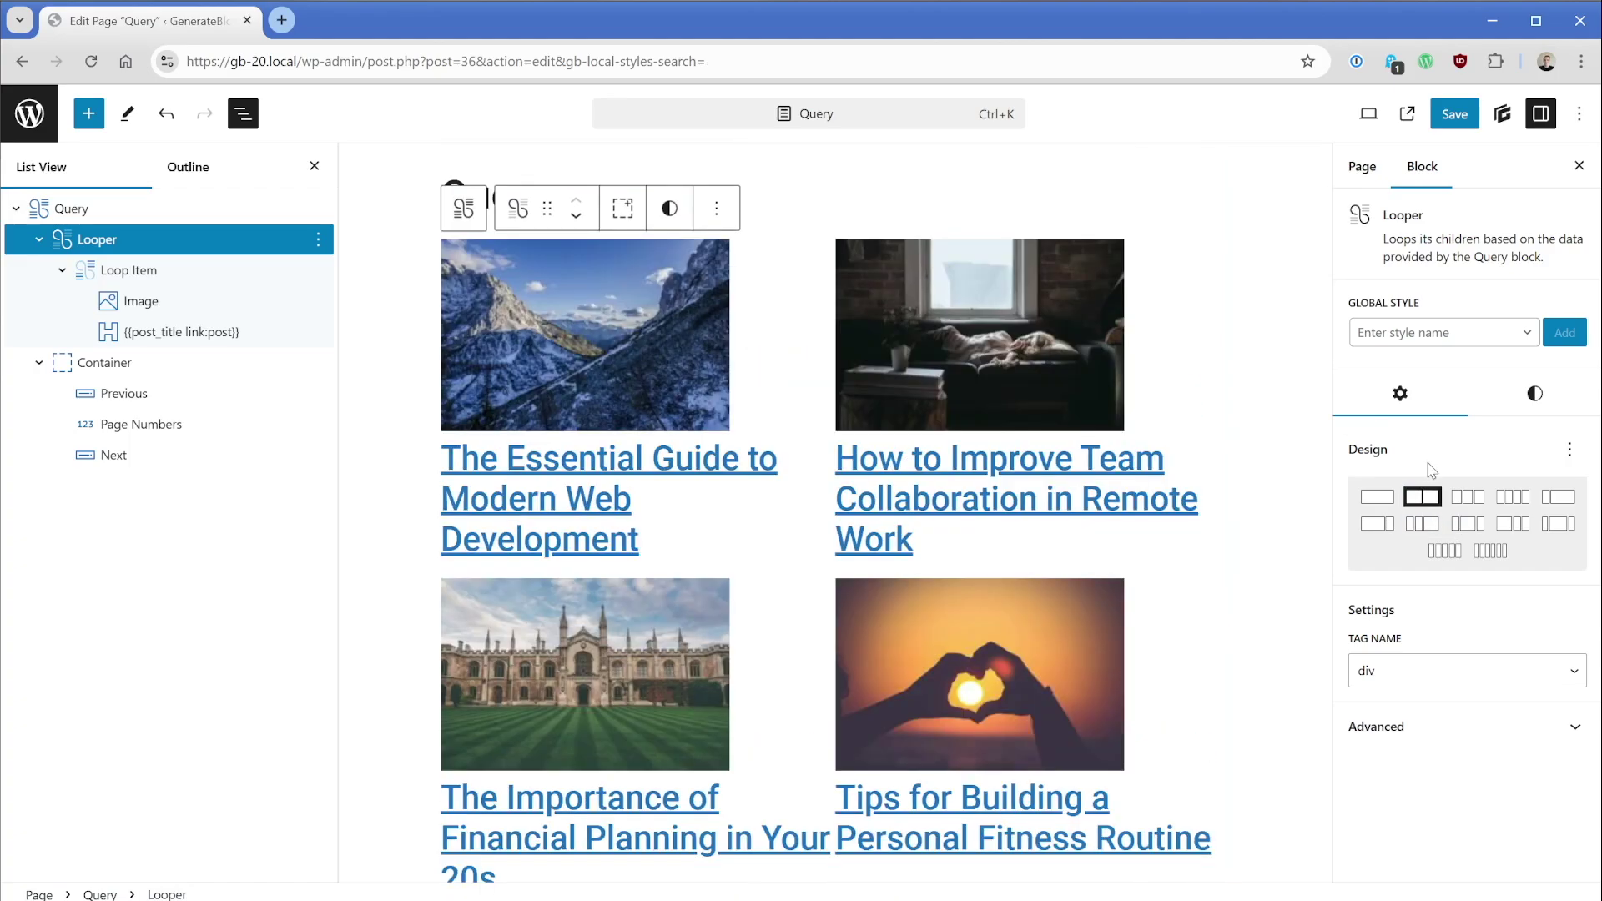
pyautogui.click(202, 273)
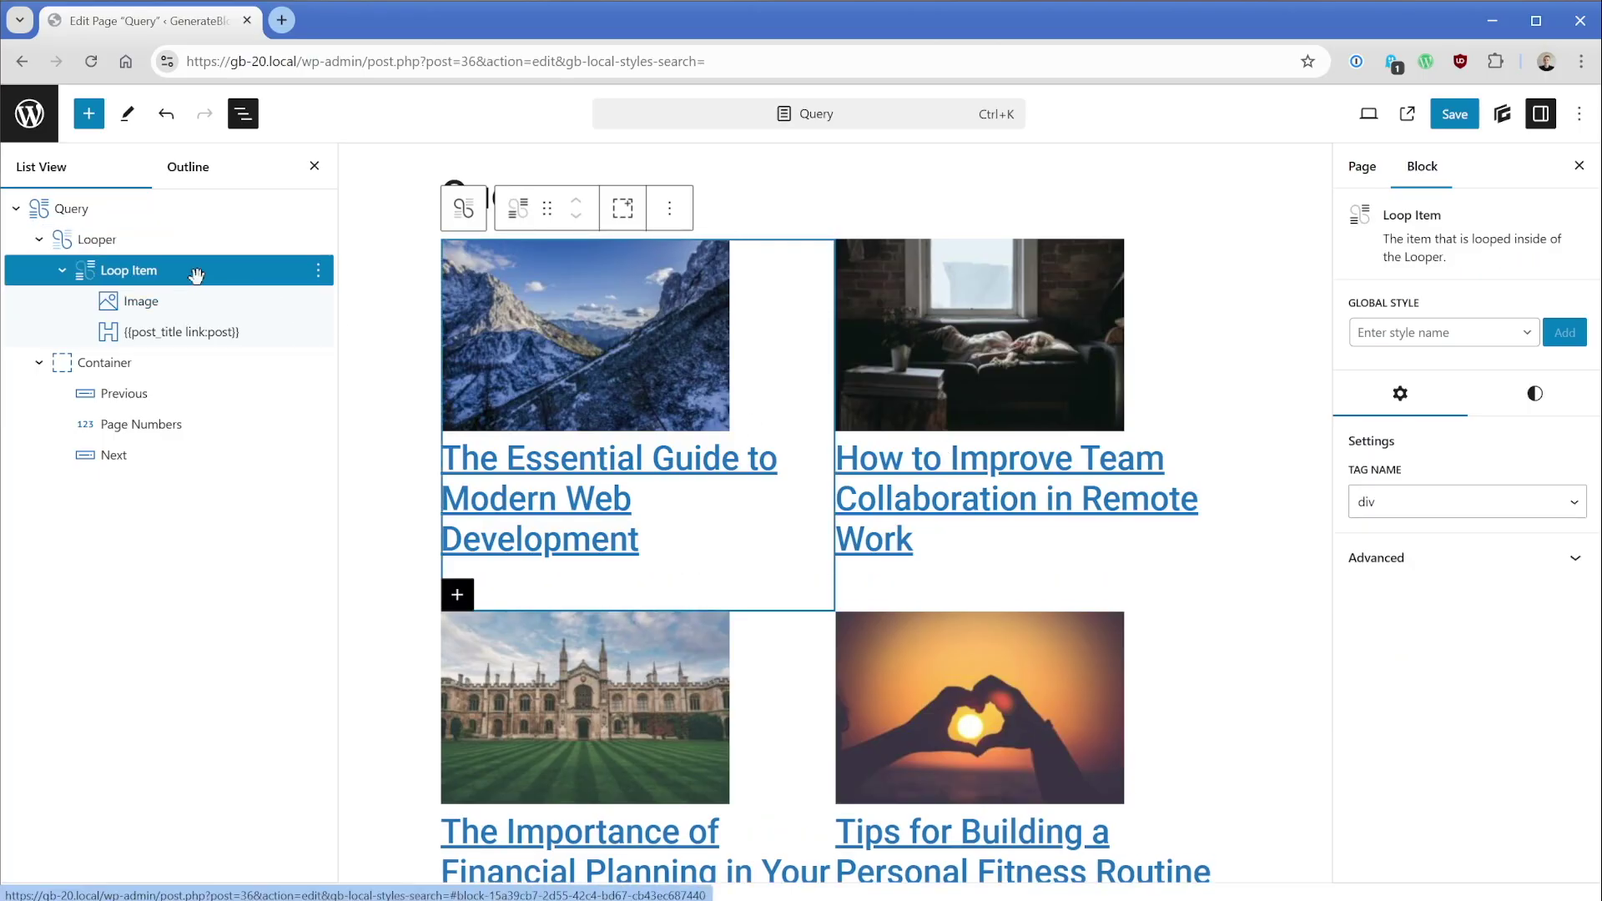
# Set the loop item card's padding to 1 on all sides
pyautogui.click(1542, 400)
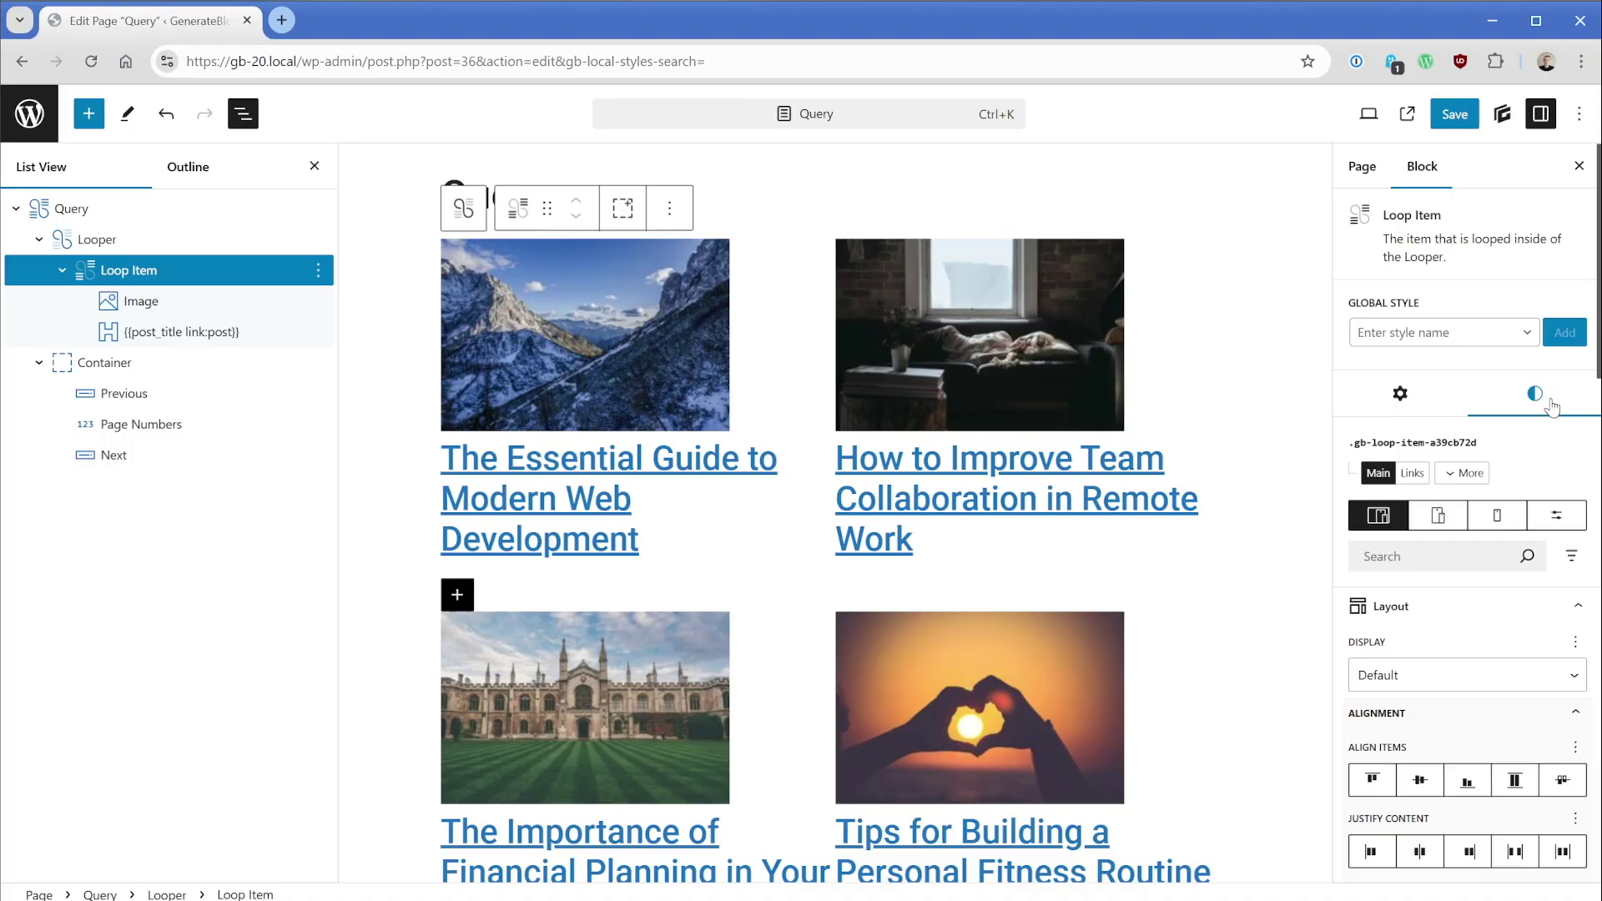
pyautogui.click(1452, 551)
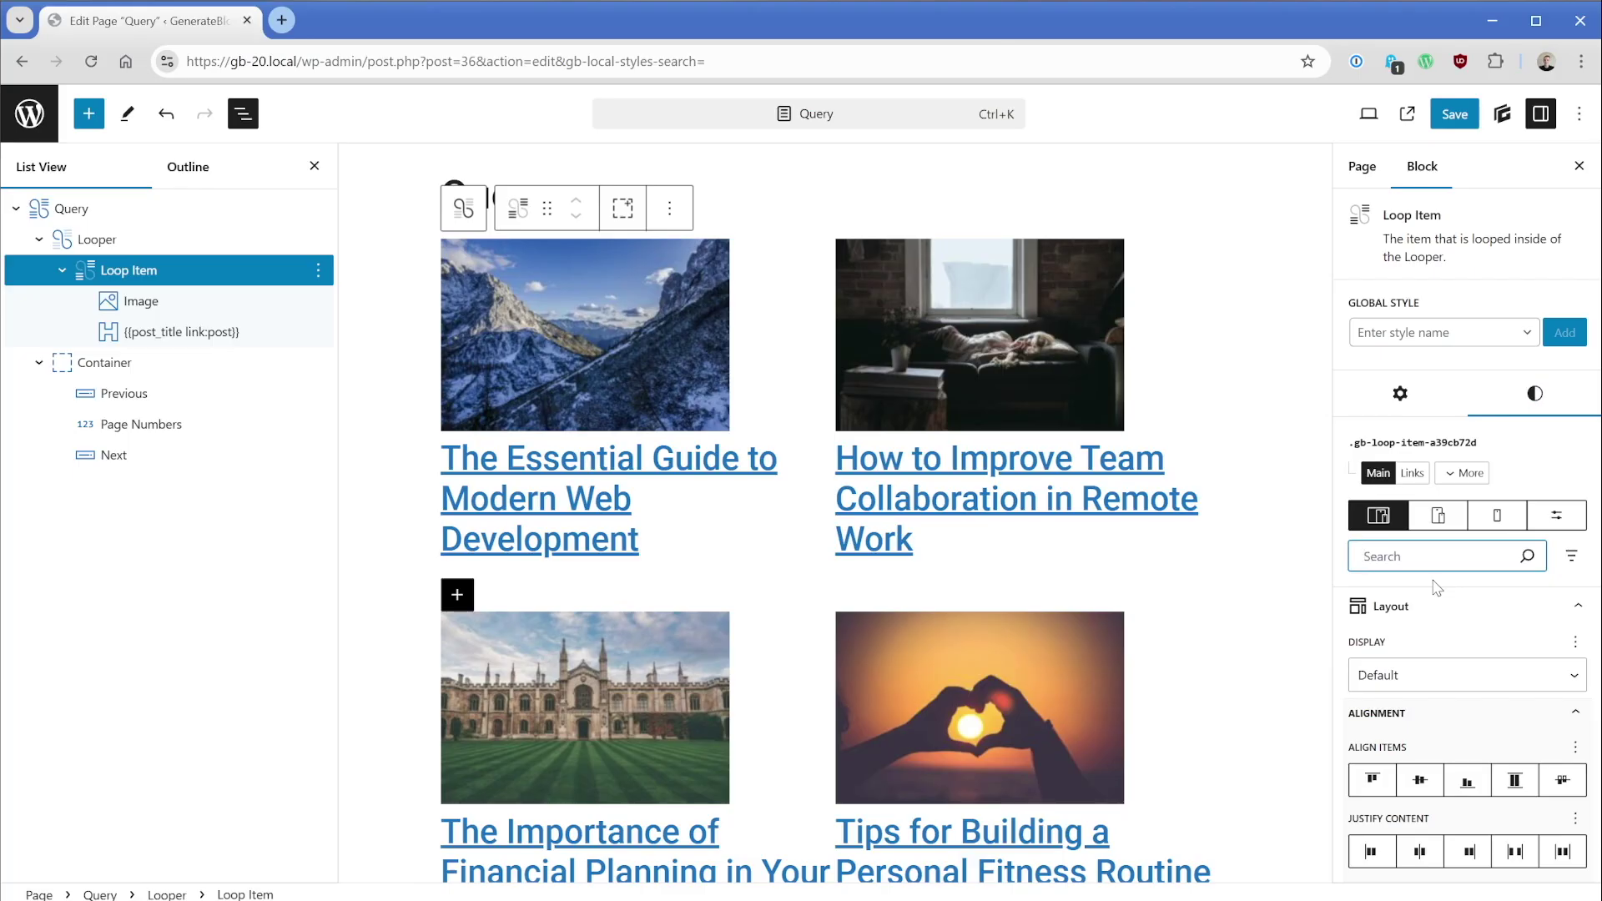
pyautogui.write('pad')
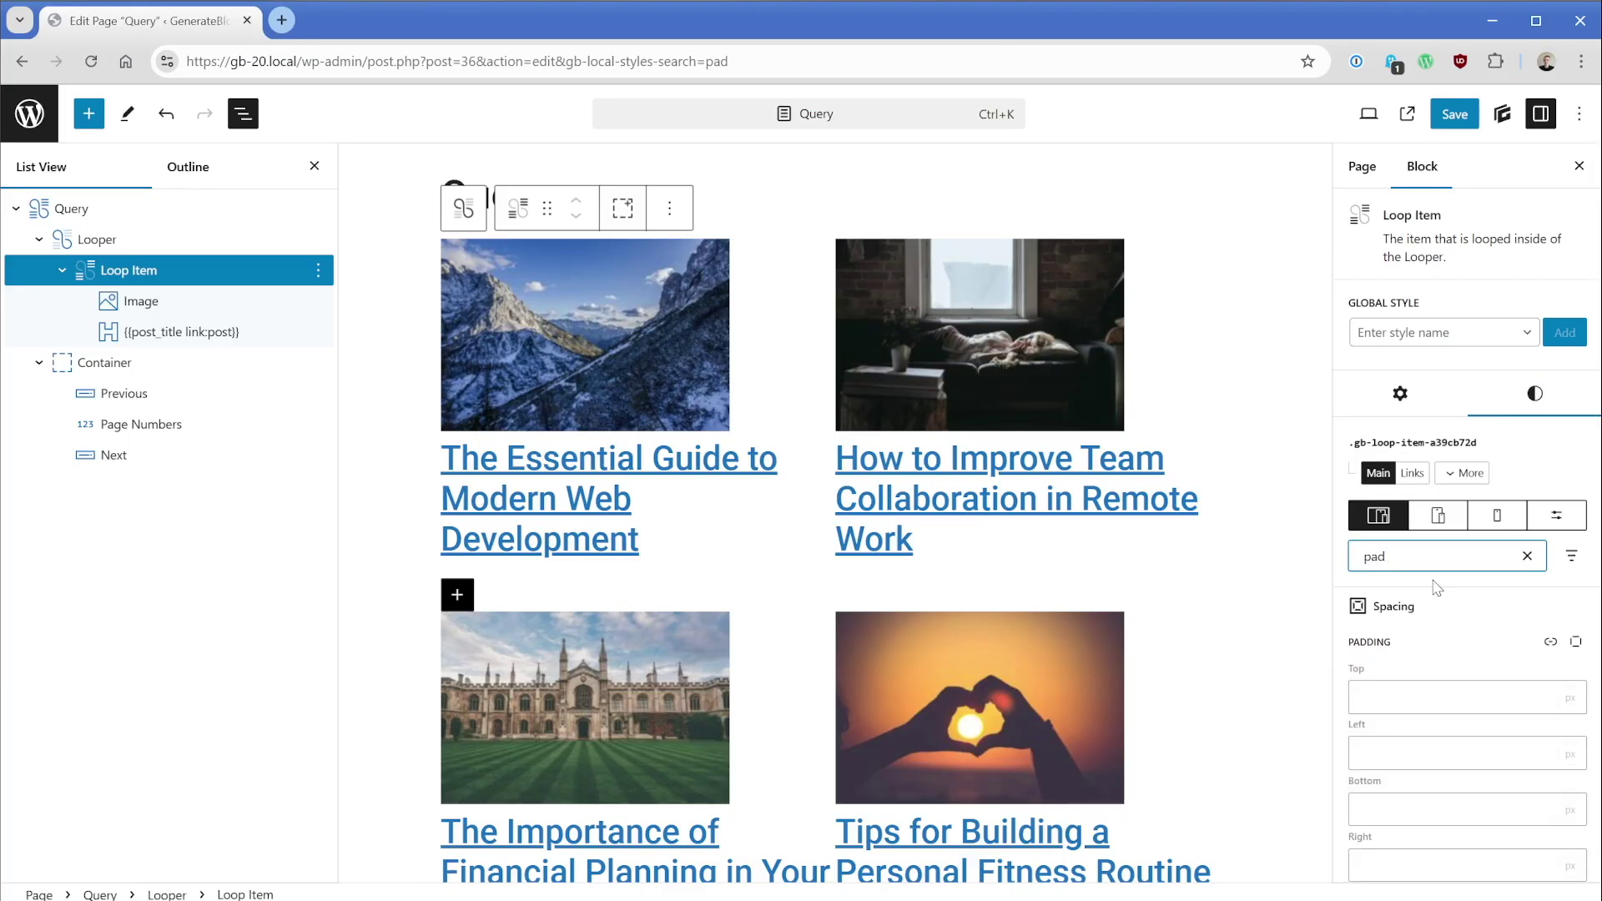
pyautogui.write('ding')
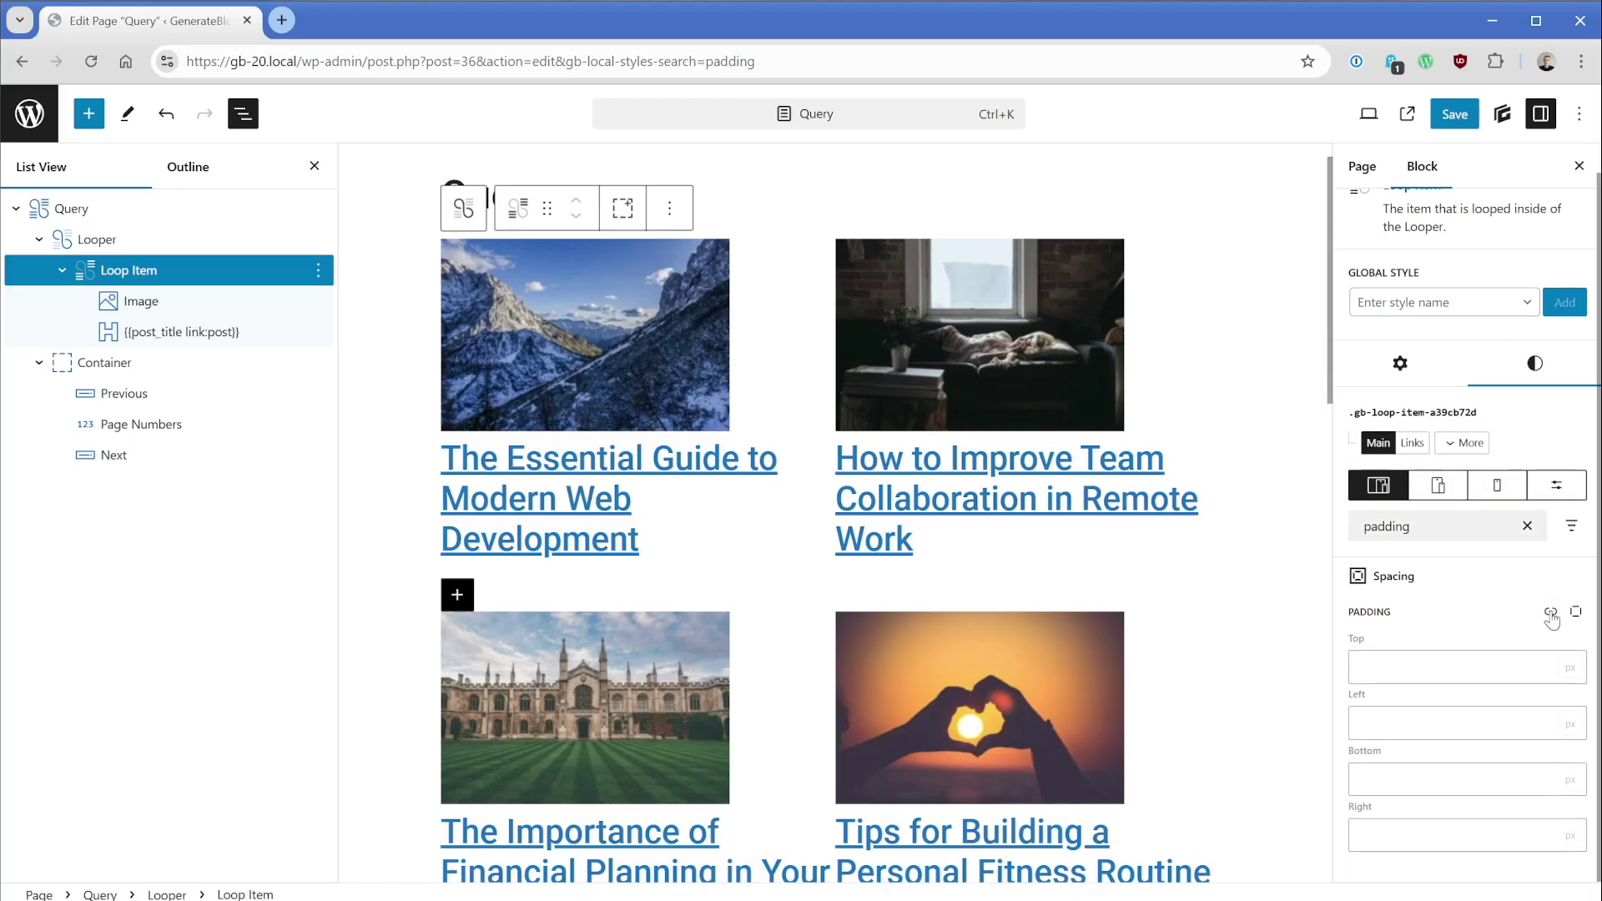
pyautogui.click(1550, 641)
pyautogui.write('1')
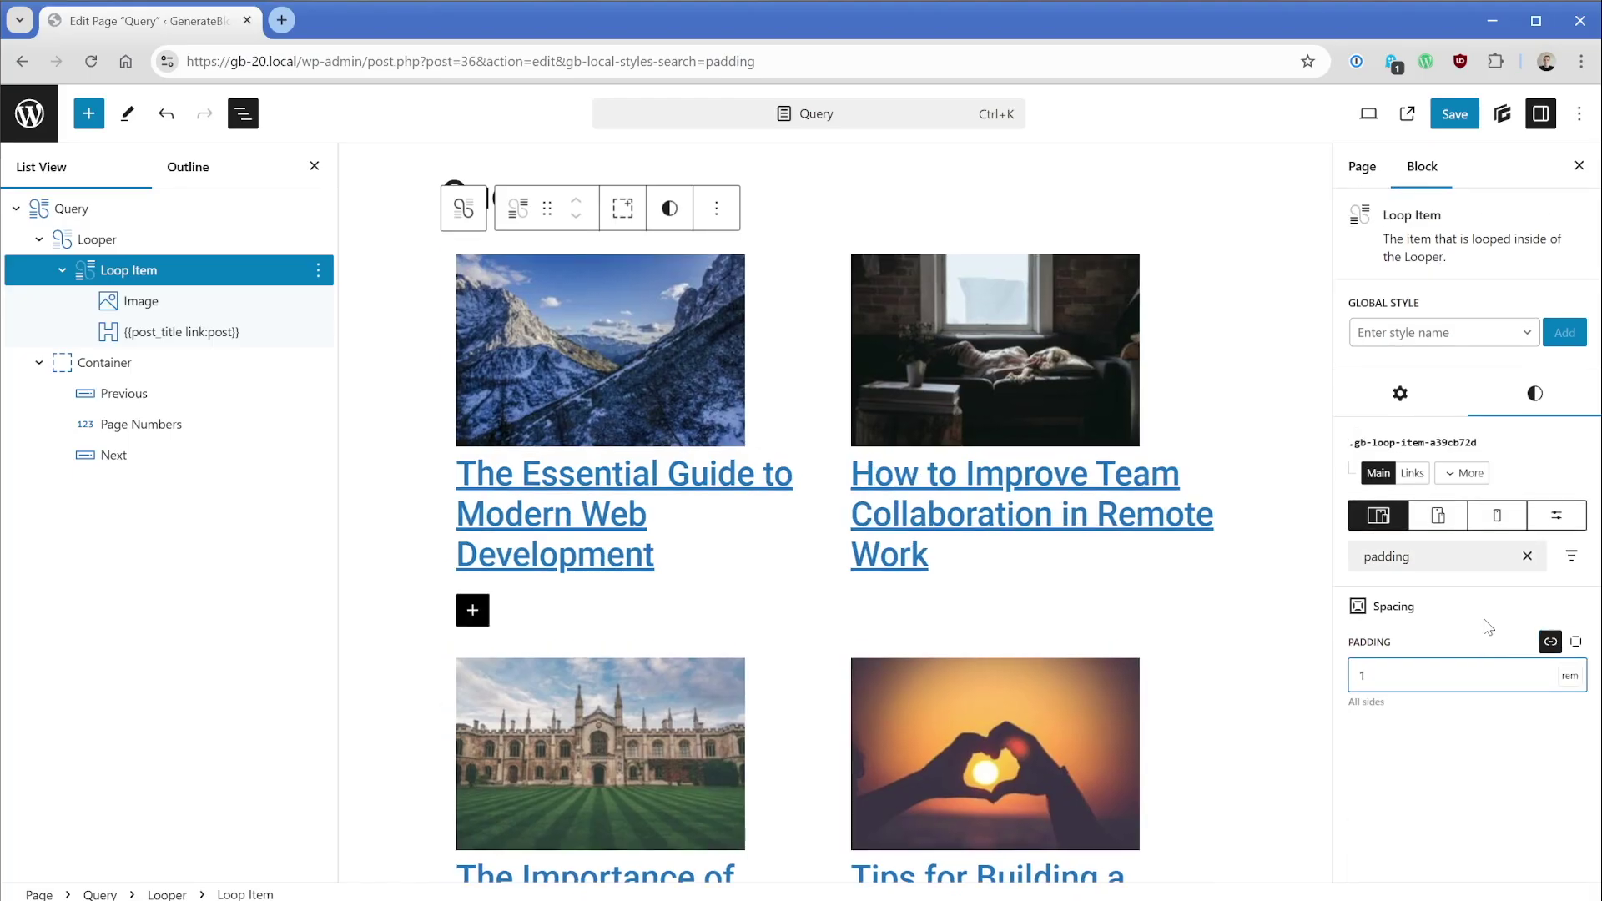
# Give the card a 1px border in a light grey, mostly transparent colour
pyautogui.click(1527, 556)
pyautogui.write('border')
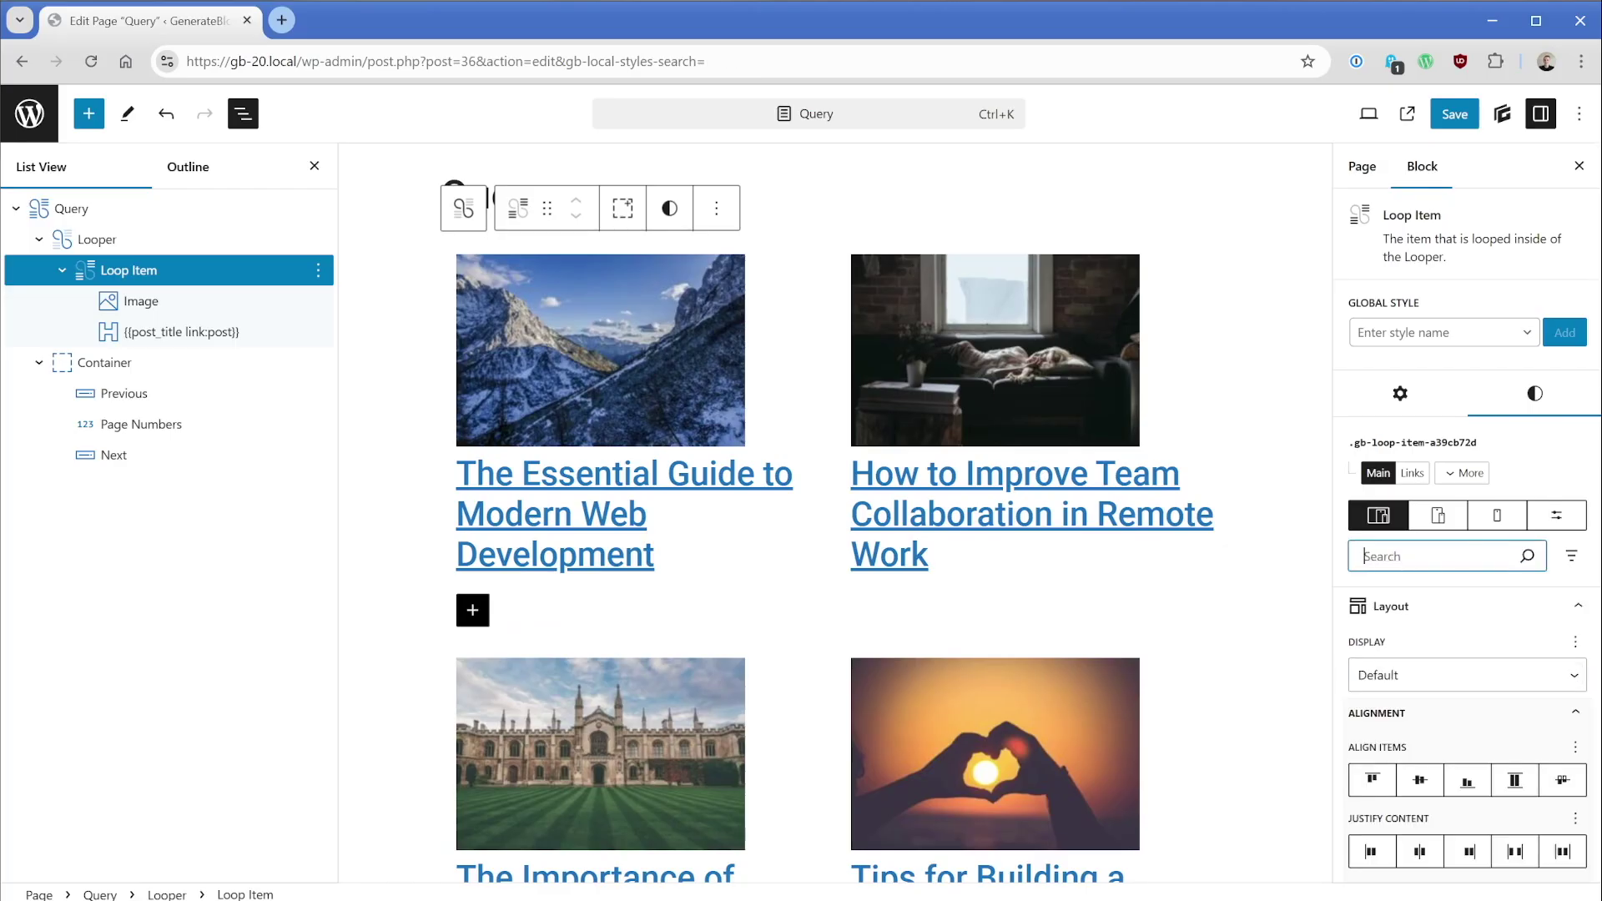
pyautogui.write(', shadow')
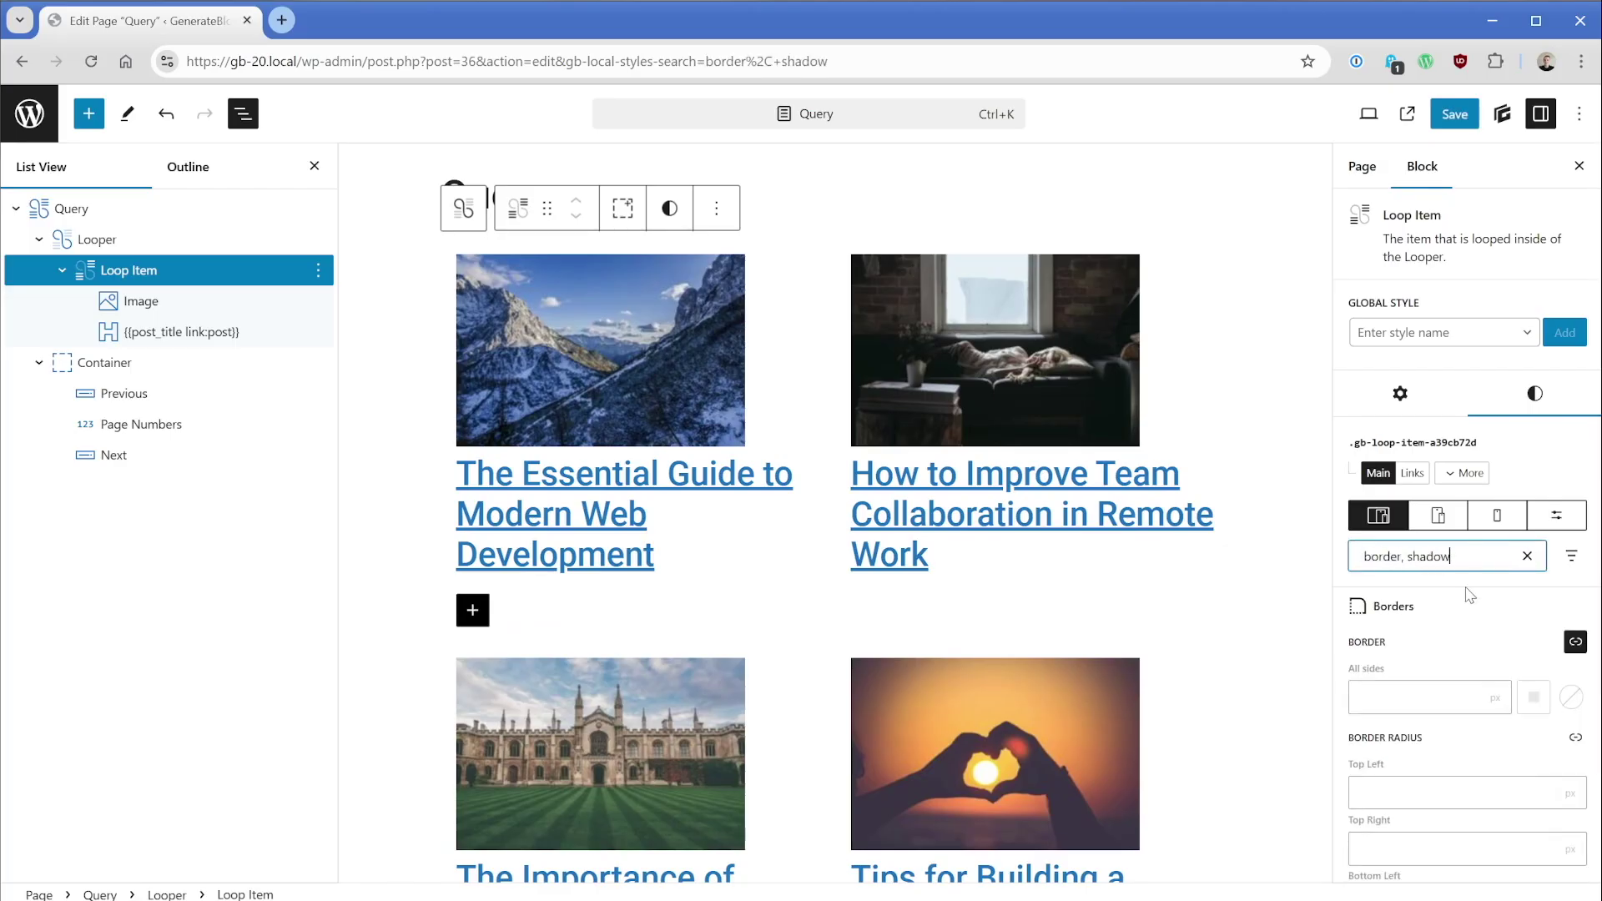
pyautogui.scroll(-3, 1470, 594)
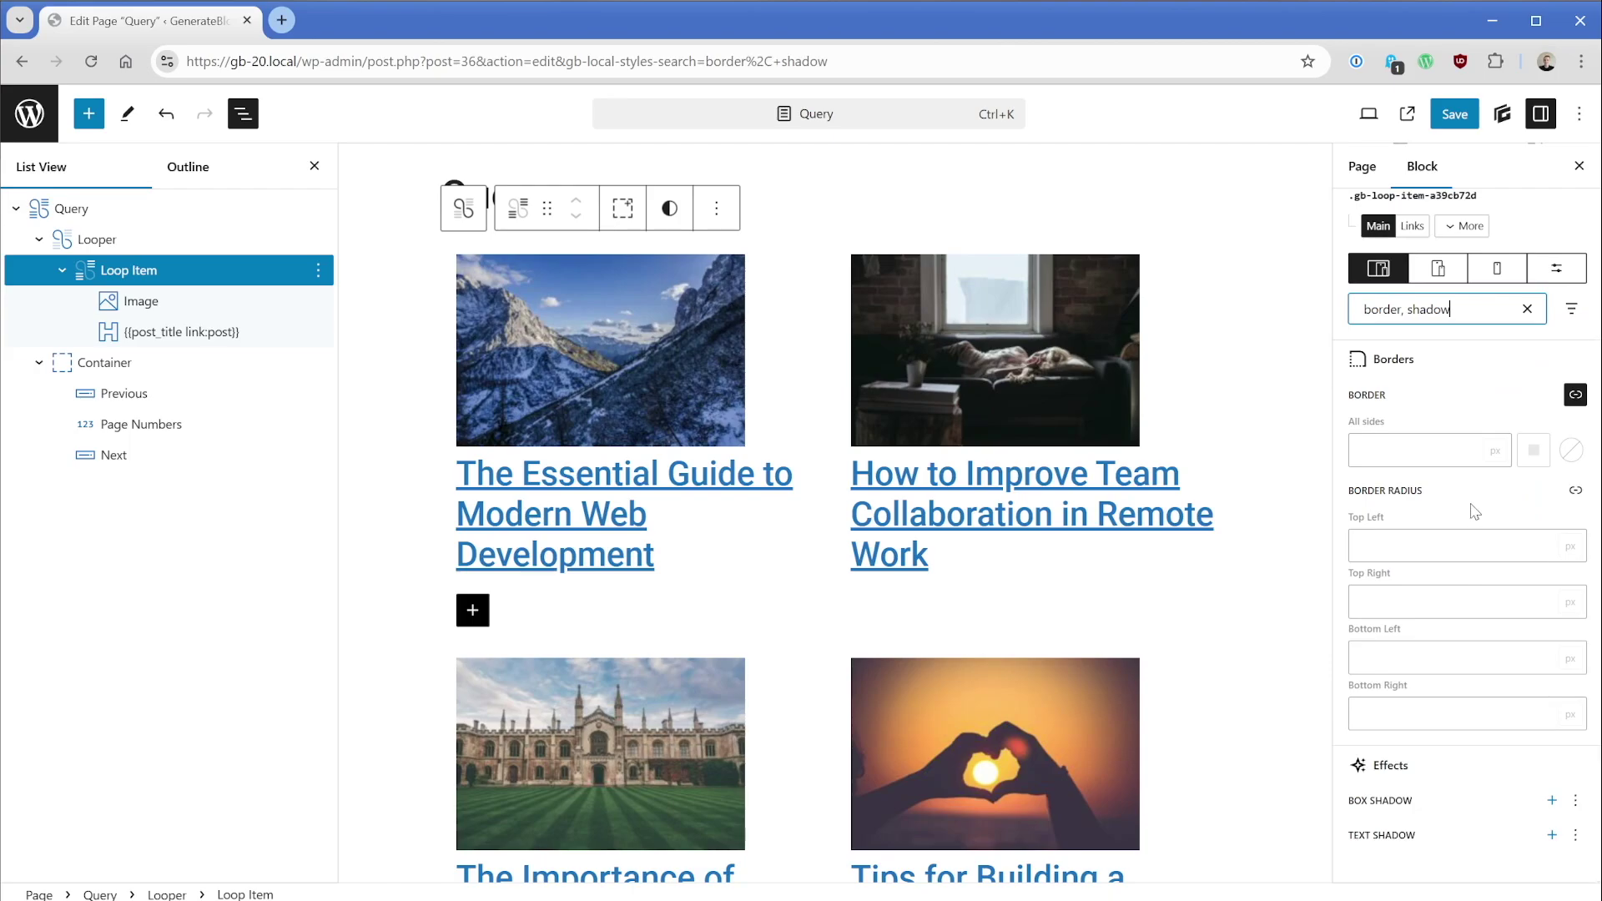
pyautogui.click(1418, 450)
pyautogui.write('1')
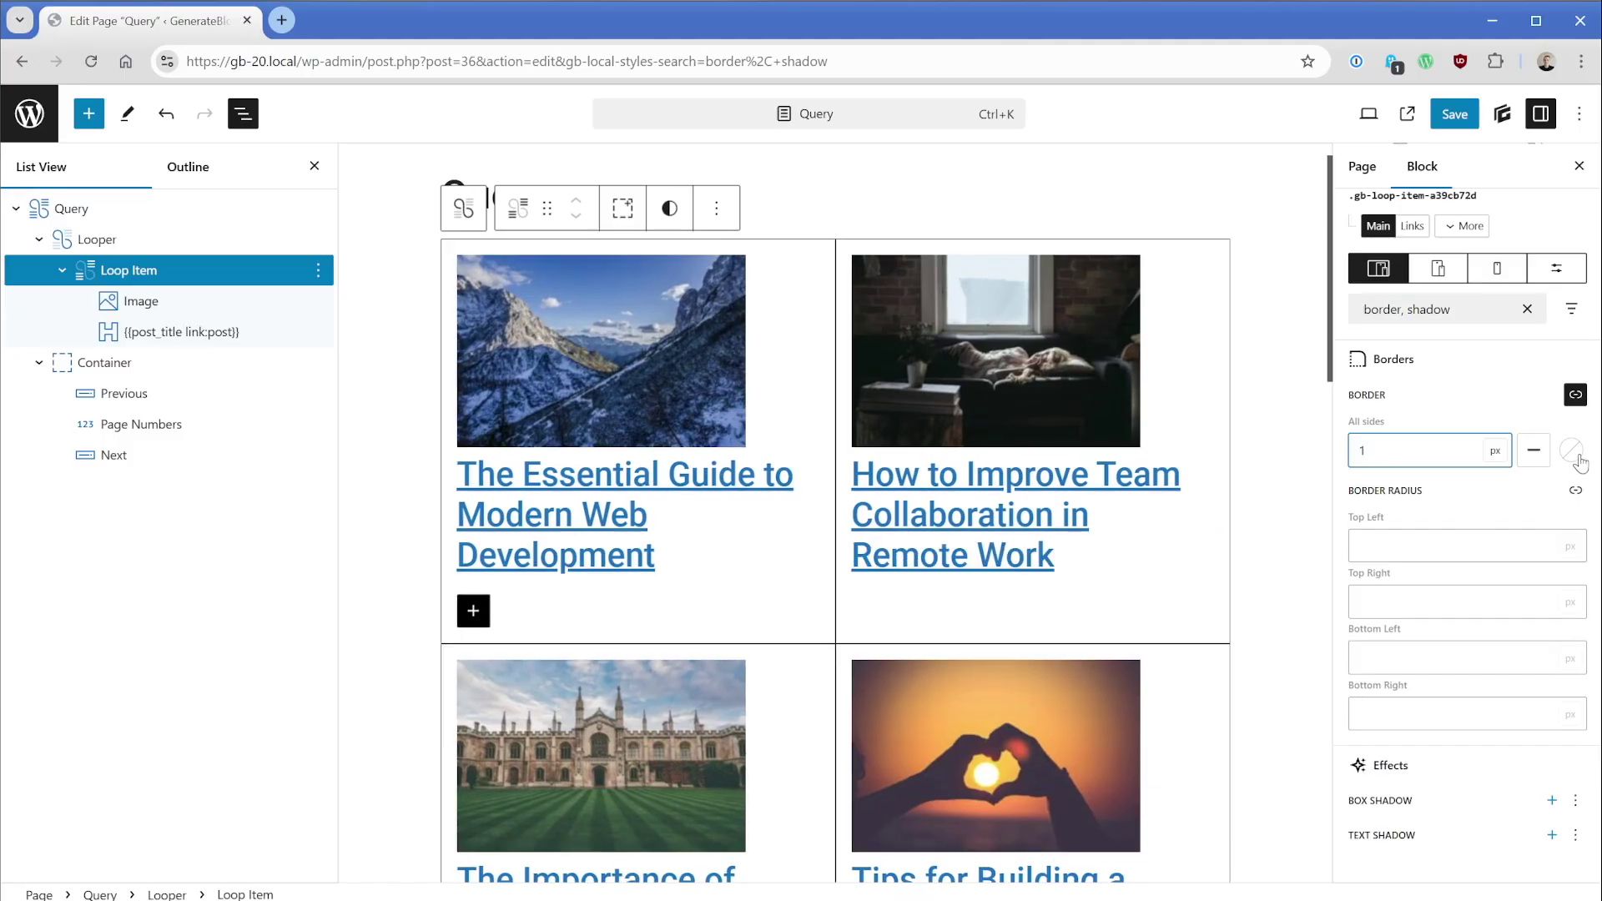
pyautogui.click(1571, 451)
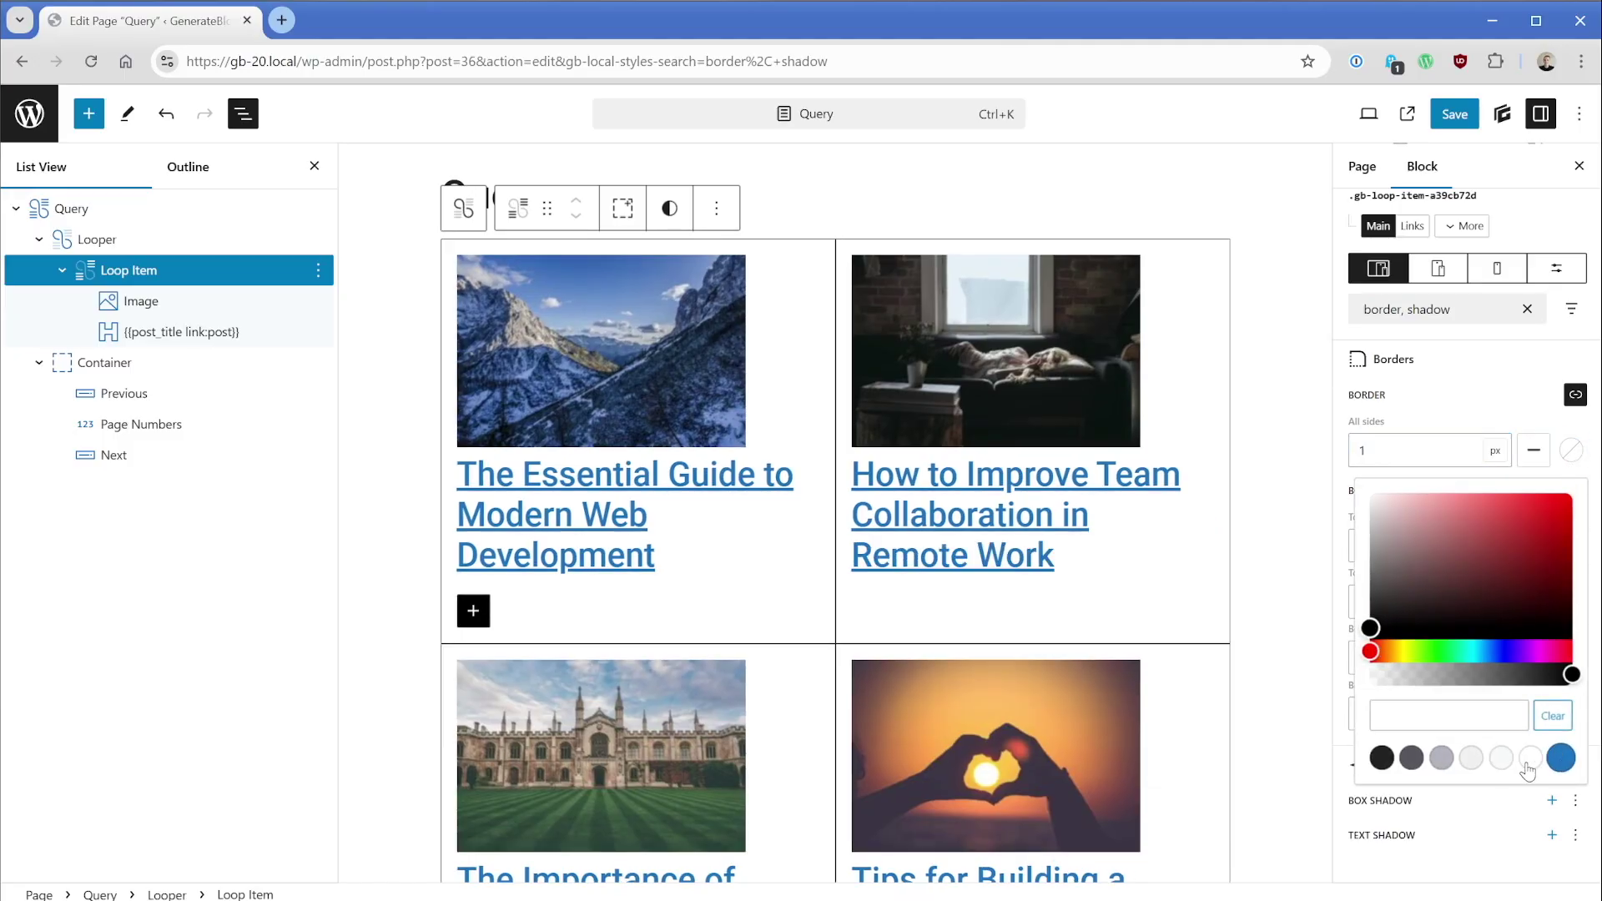
pyautogui.click(1440, 757)
pyautogui.moveTo(1435, 675)
pyautogui.mouseDown()
pyautogui.moveTo(1410, 677)
pyautogui.moveTo(1434, 682)
pyautogui.mouseUp()
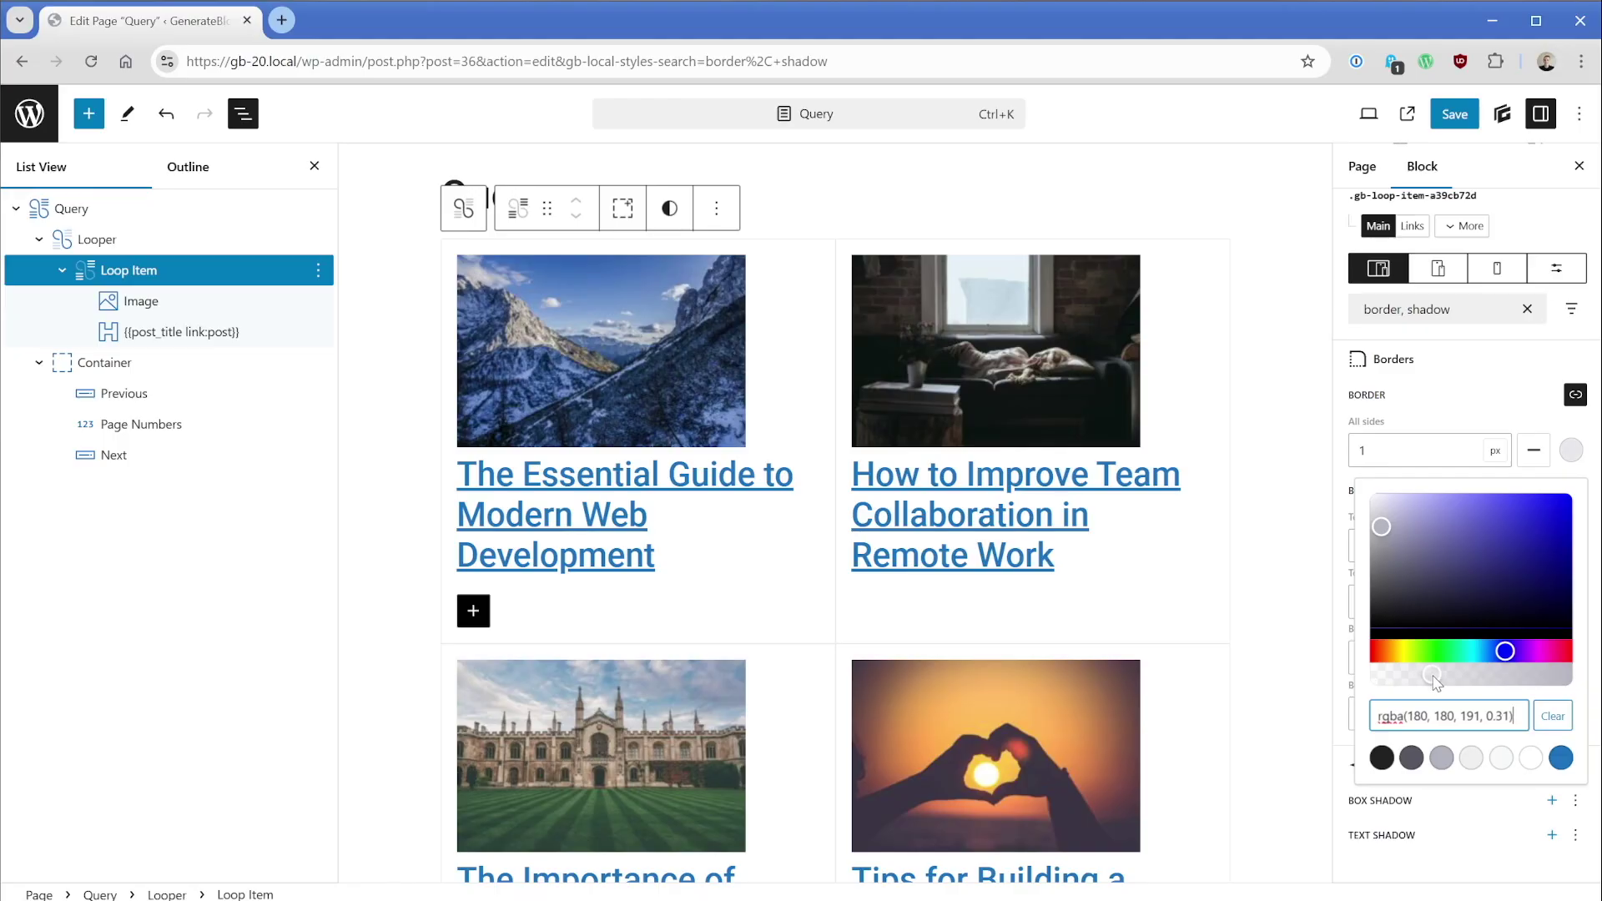
pyautogui.click(1436, 430)
# Add a box shadow with values 0, 4, 10 and 0 to the card
pyautogui.click(1552, 800)
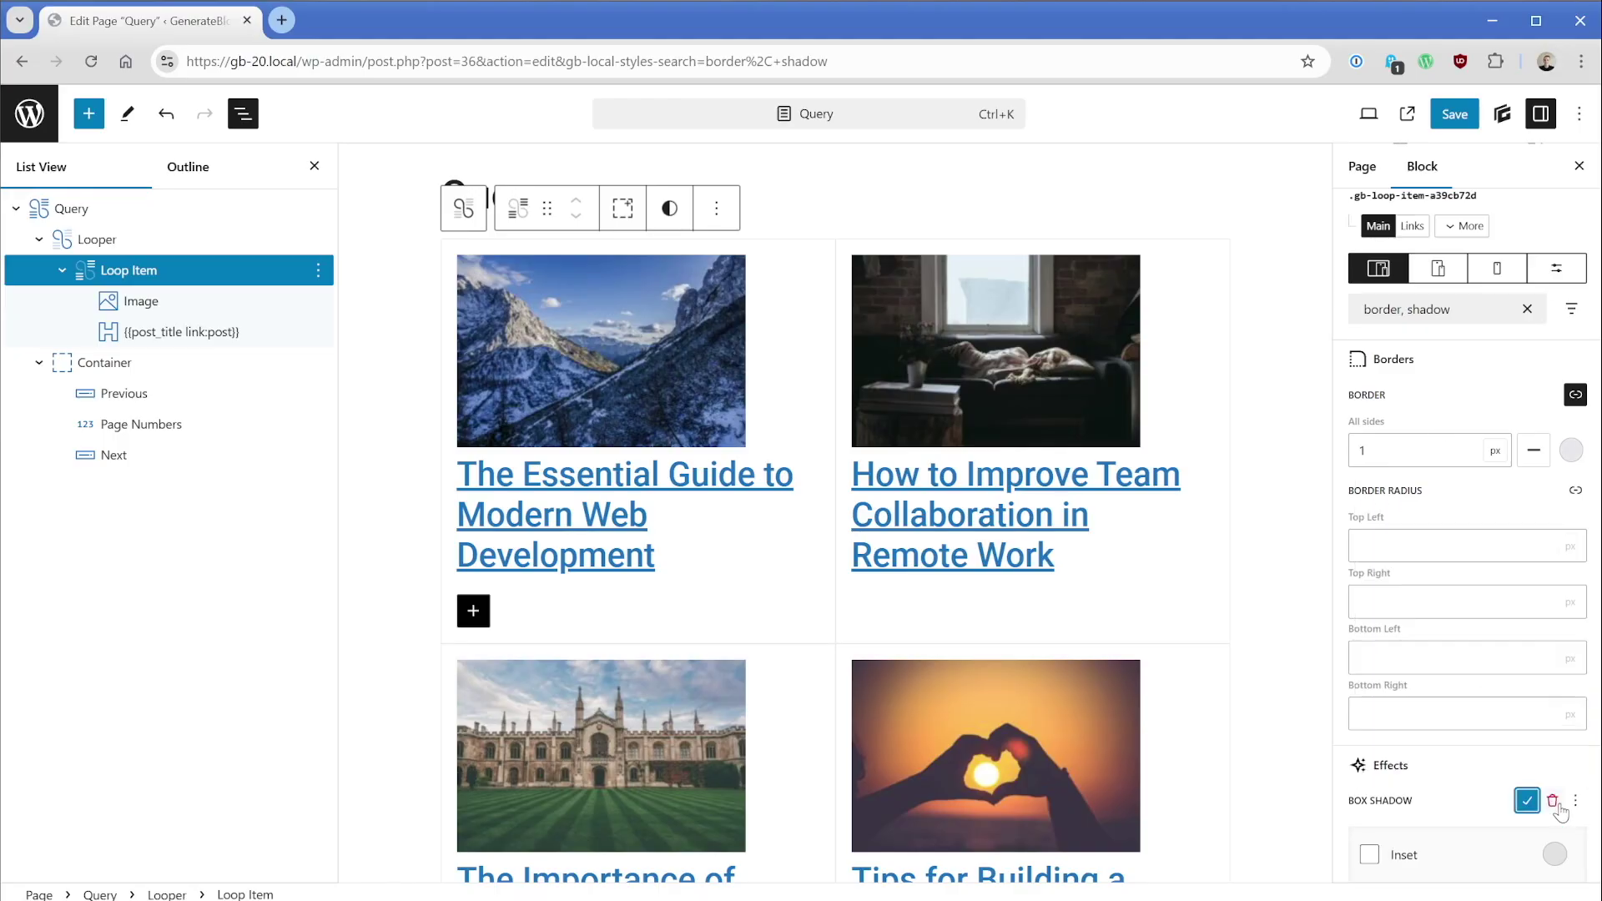
pyautogui.scroll(-3, 1512, 760)
pyautogui.scroll(-2, 1513, 760)
pyautogui.moveTo(1391, 565); pyautogui.dragTo(1356, 567)
pyautogui.write('0')
pyautogui.press('Tab')
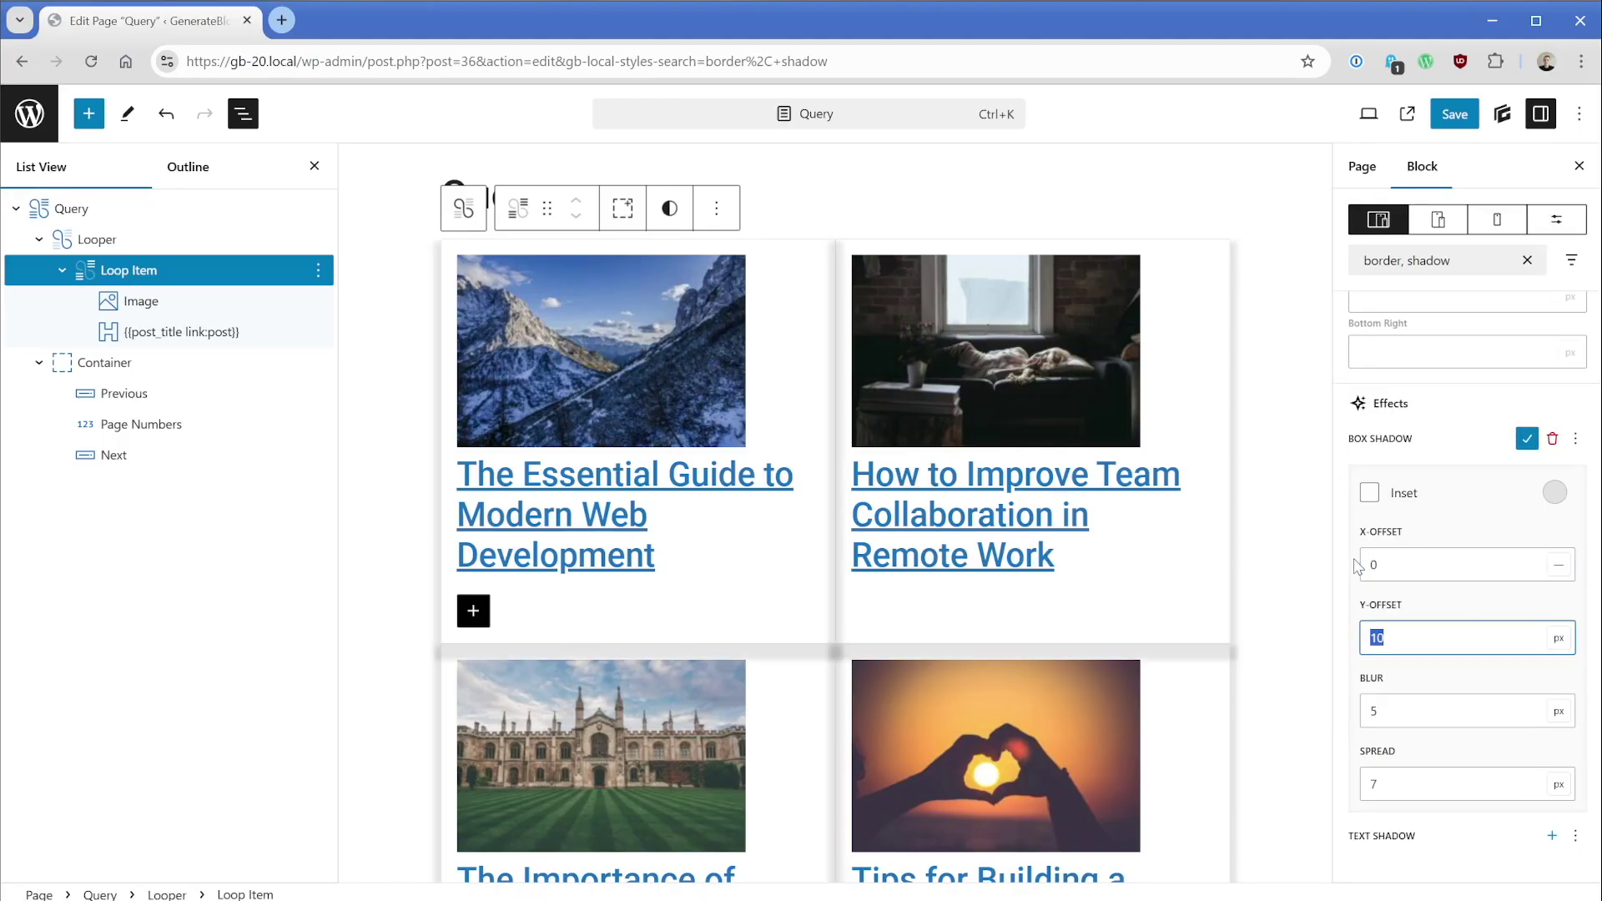
pyautogui.write('4')
pyautogui.press('Tab')
pyautogui.write('10')
pyautogui.press('Tab')
pyautogui.write('0')
pyautogui.click(1453, 522)
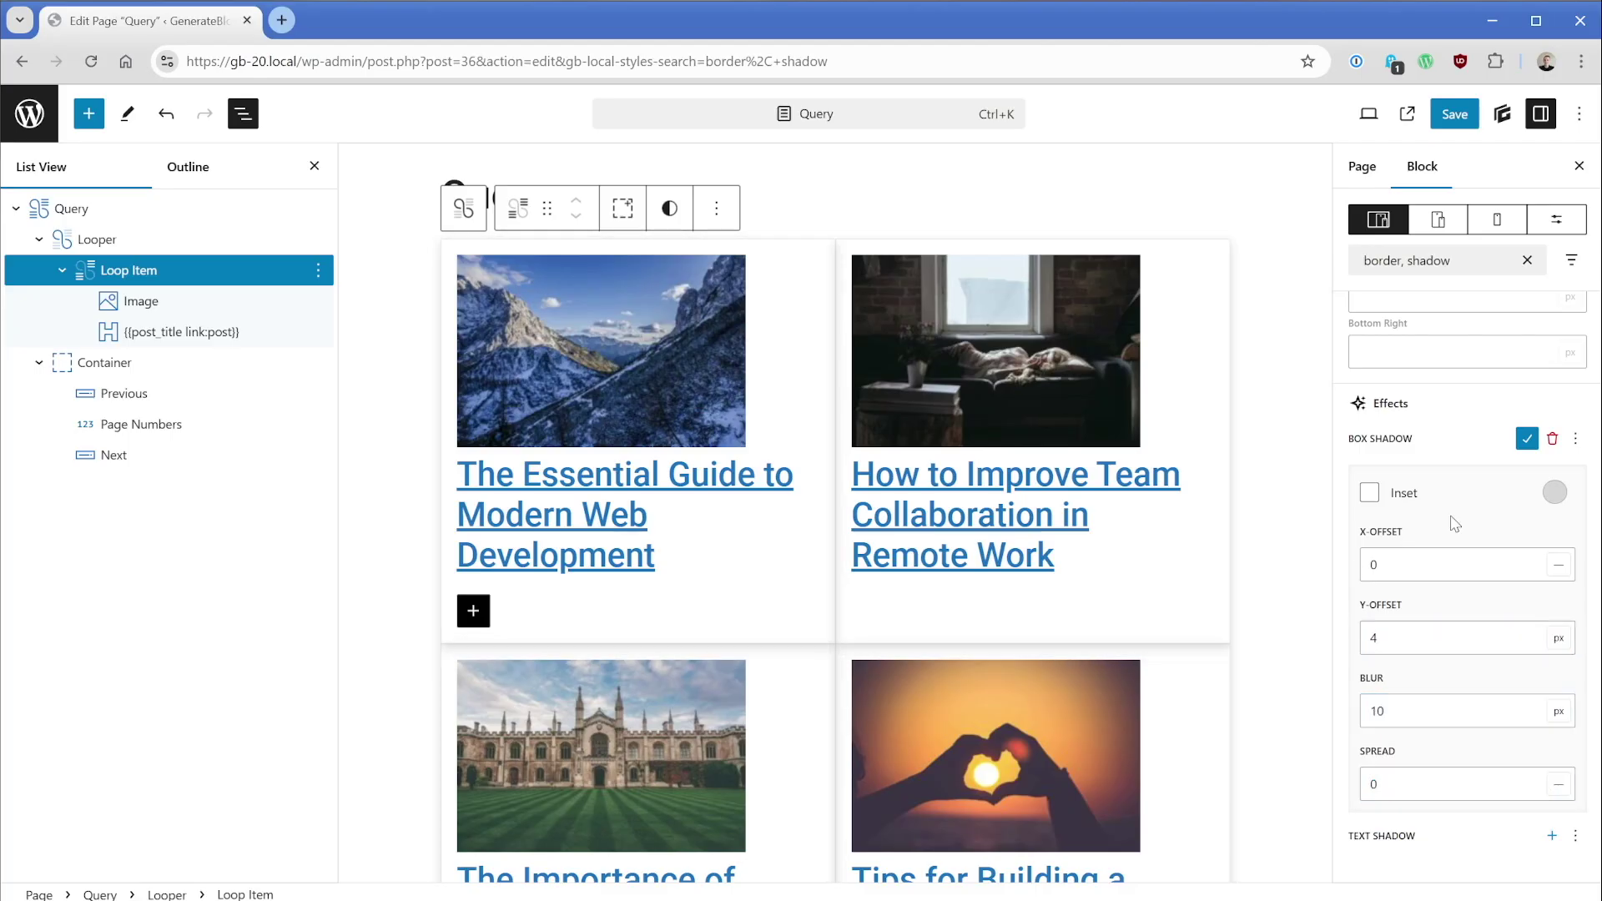
# Set the Looper's Column Gap and Row Gap to 1rem each
pyautogui.click(170, 239)
pyautogui.click(1527, 309)
pyautogui.write('ga')
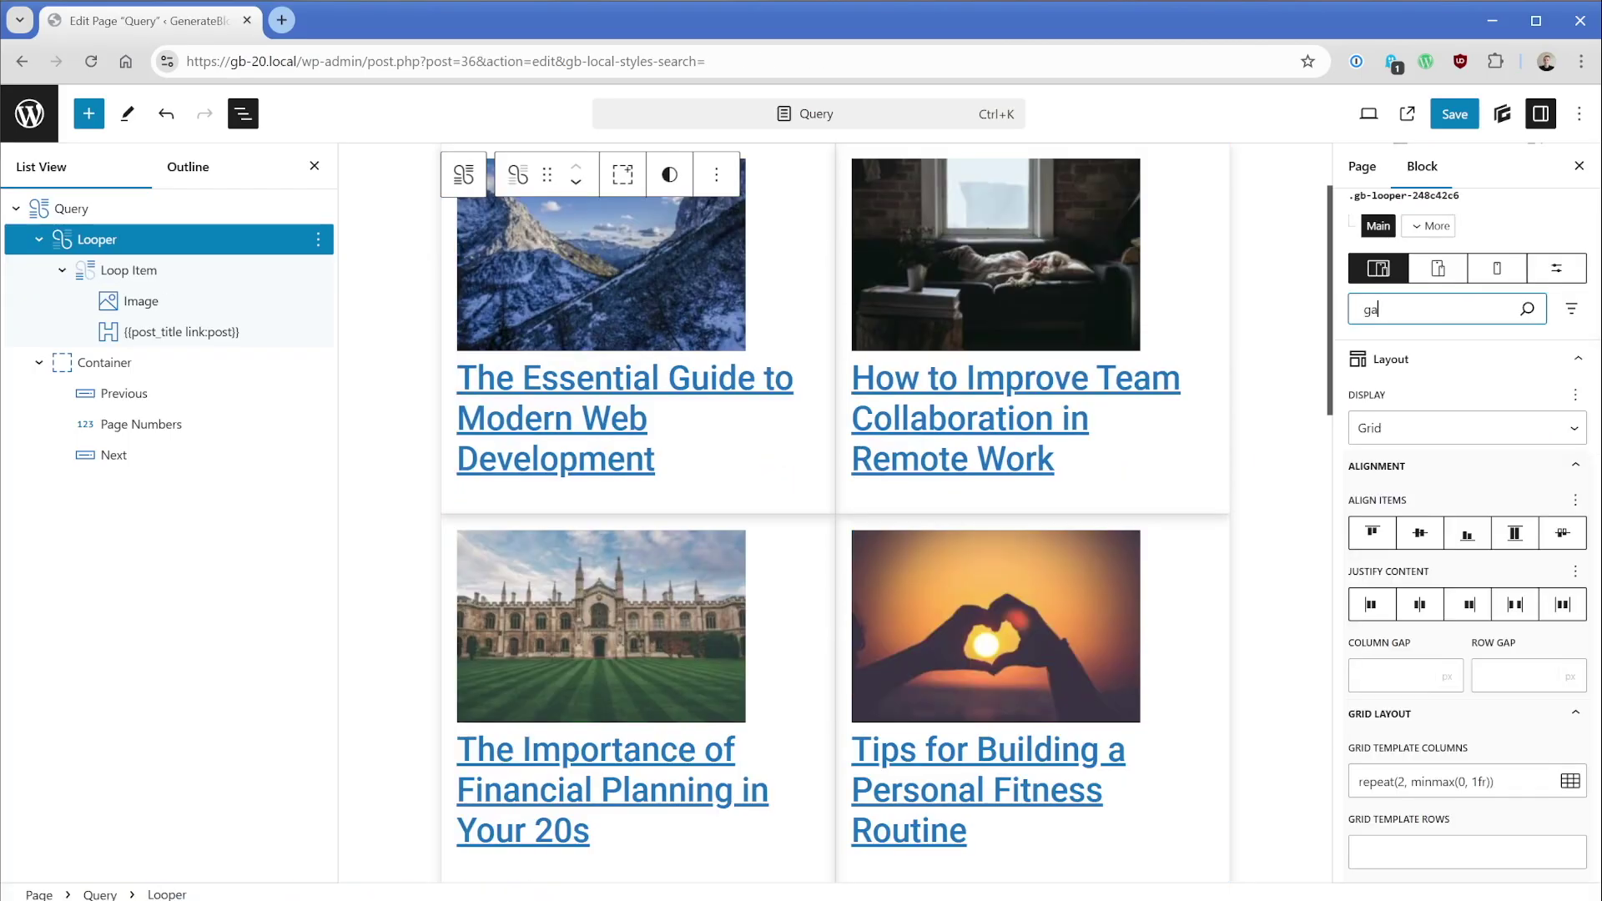
pyautogui.write('p')
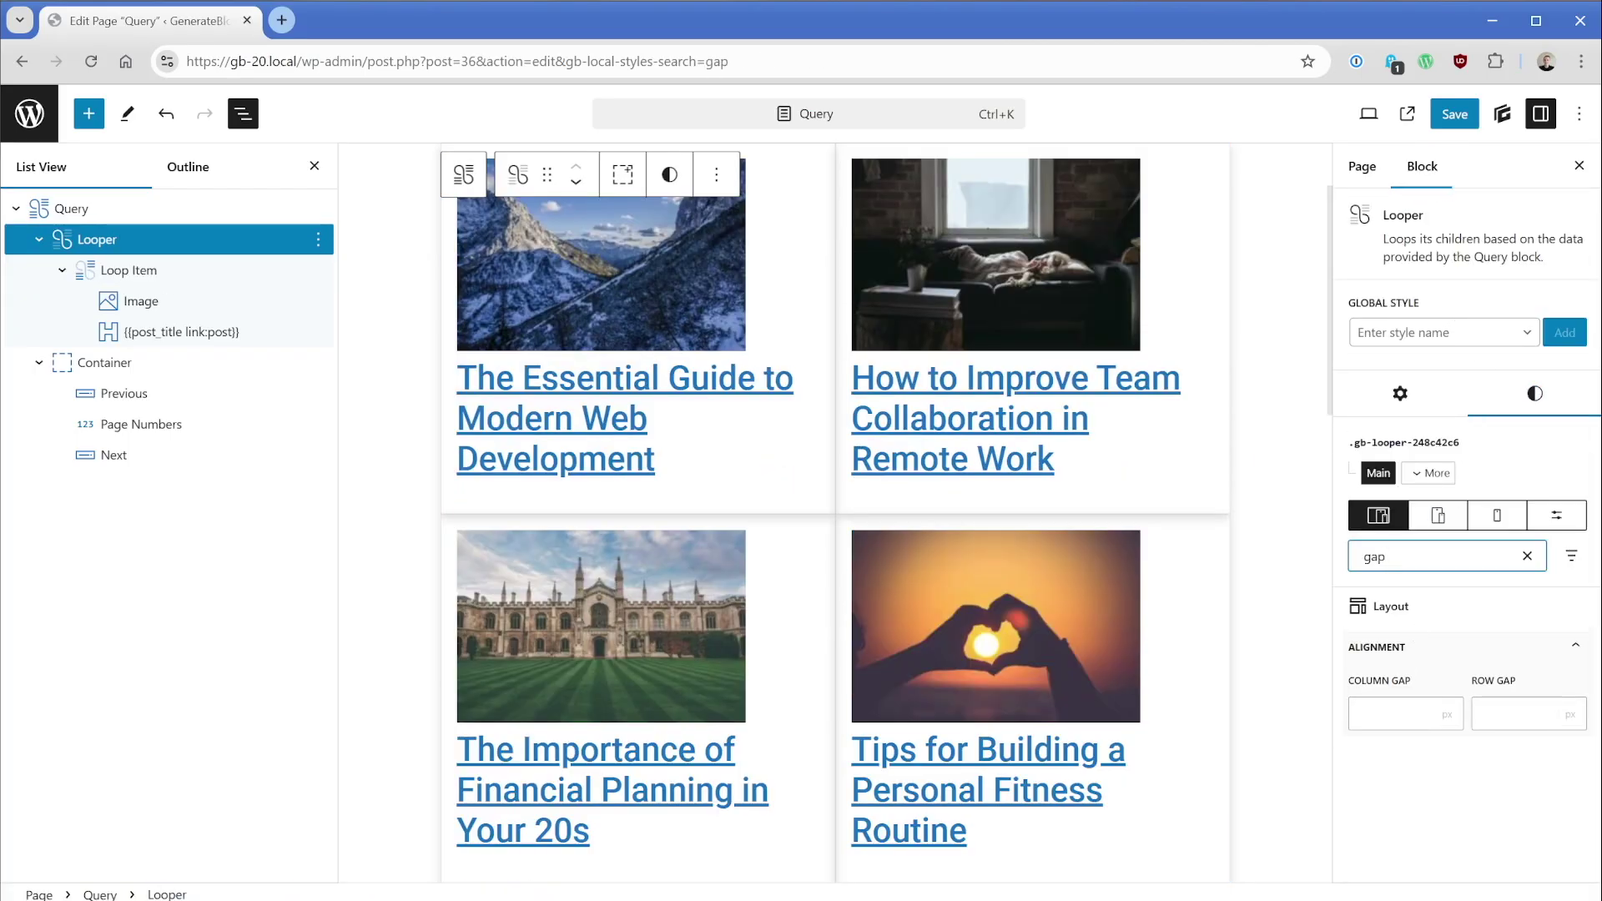
pyautogui.click(1393, 713)
pyautogui.write('1')
pyautogui.press('Tab')
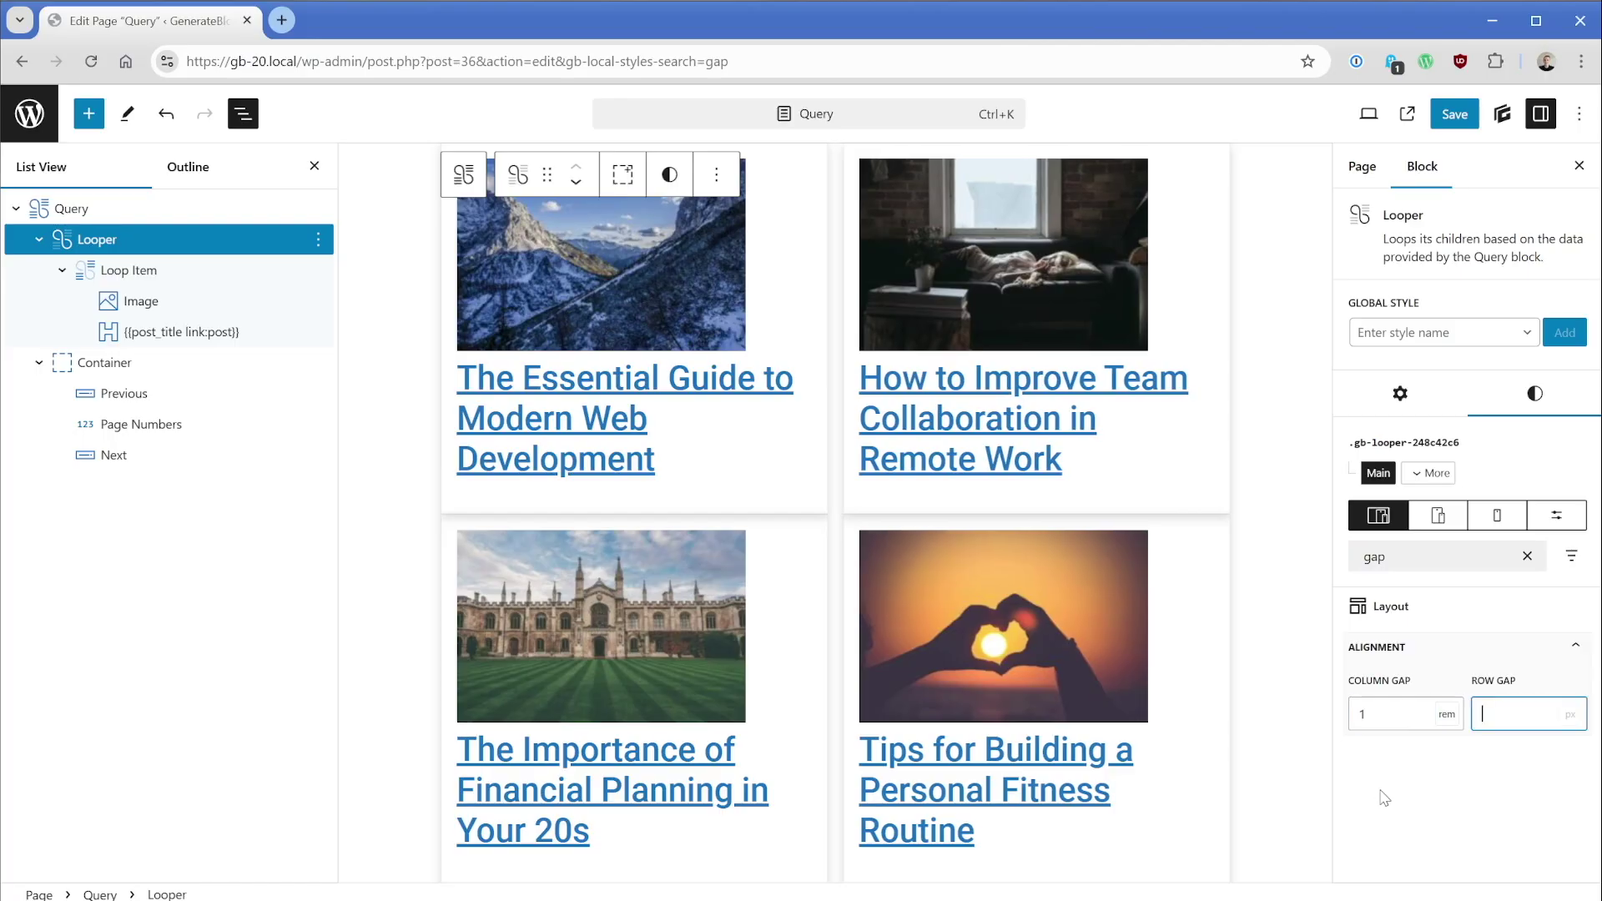
pyautogui.write('1')
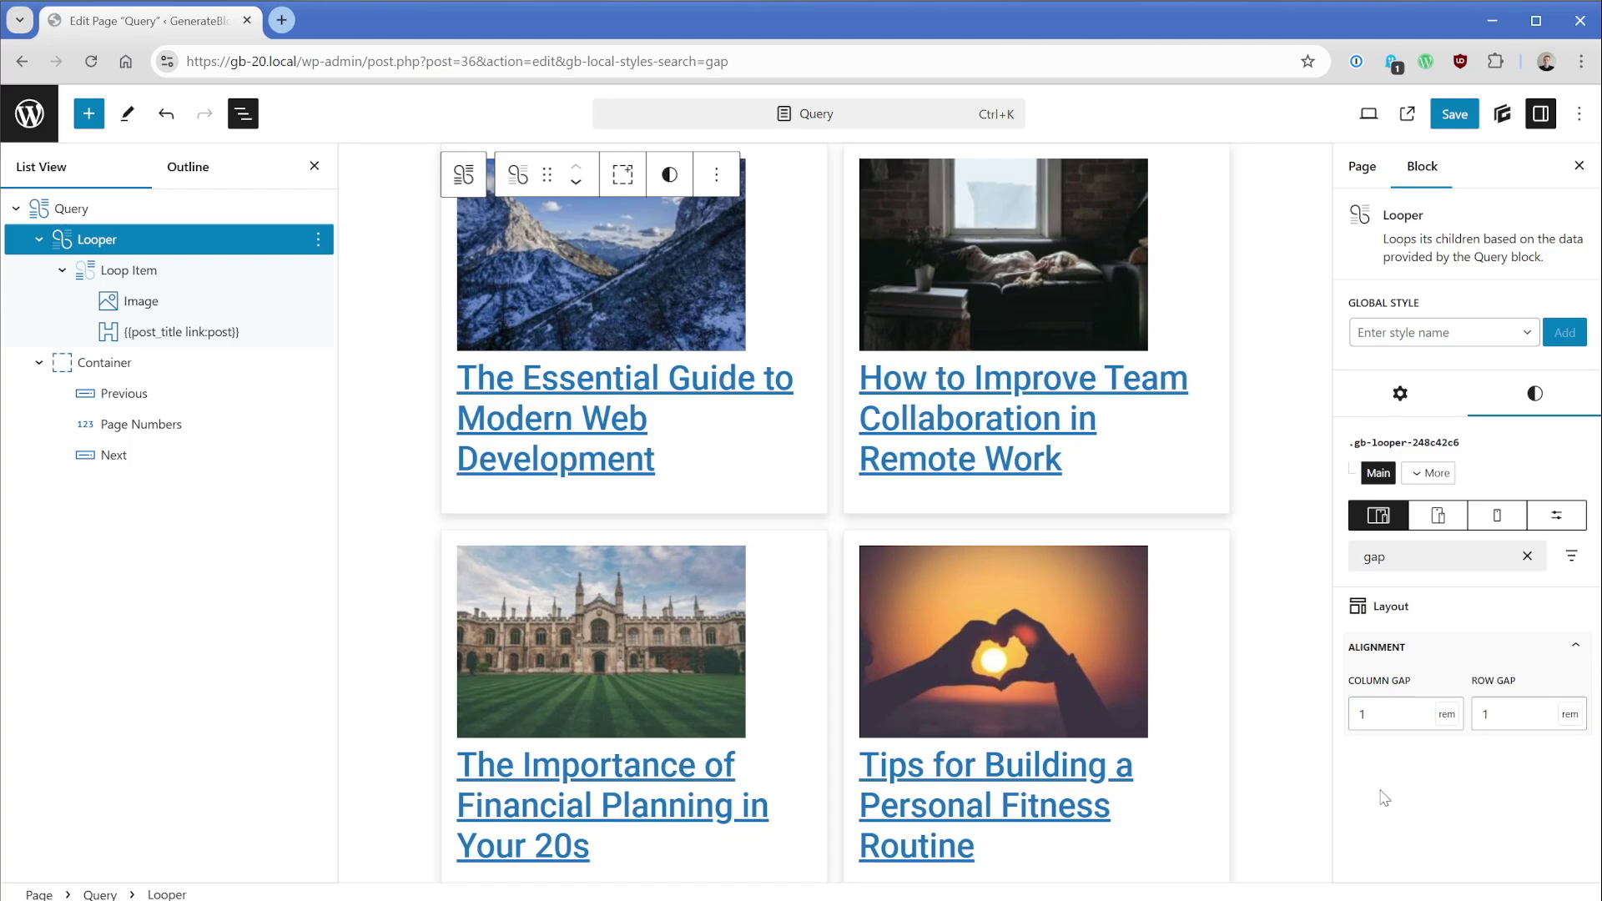
# Set the post title font size to 1.5rem and add a '/text' block below it
pyautogui.click(597, 396)
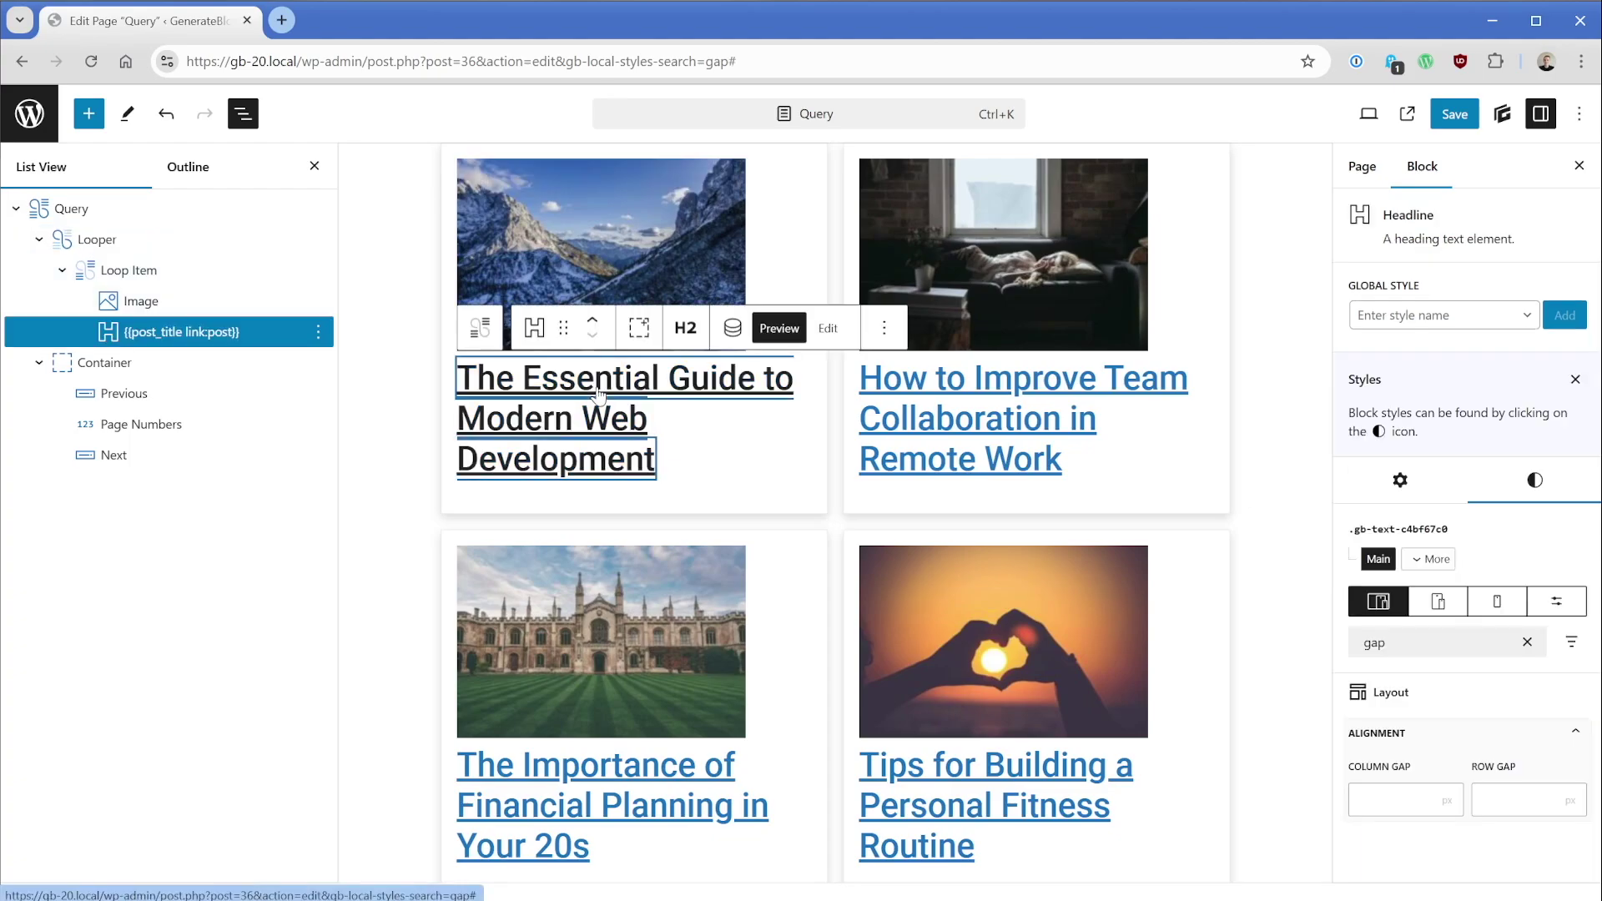
pyautogui.click(1527, 641)
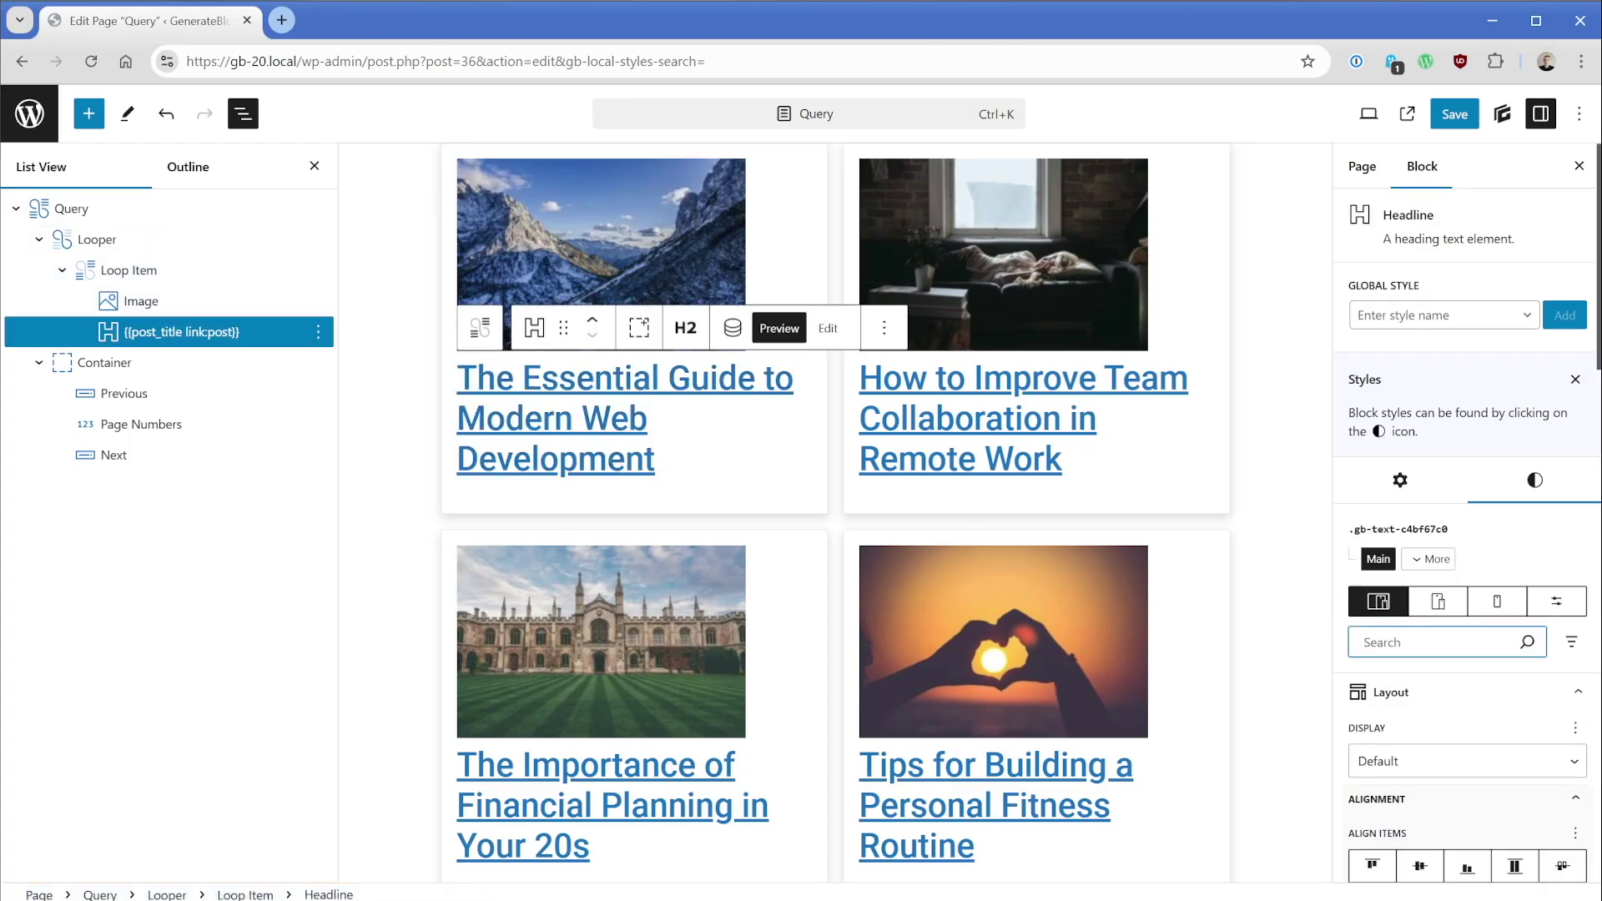
pyautogui.write('size')
pyautogui.press('Tab')
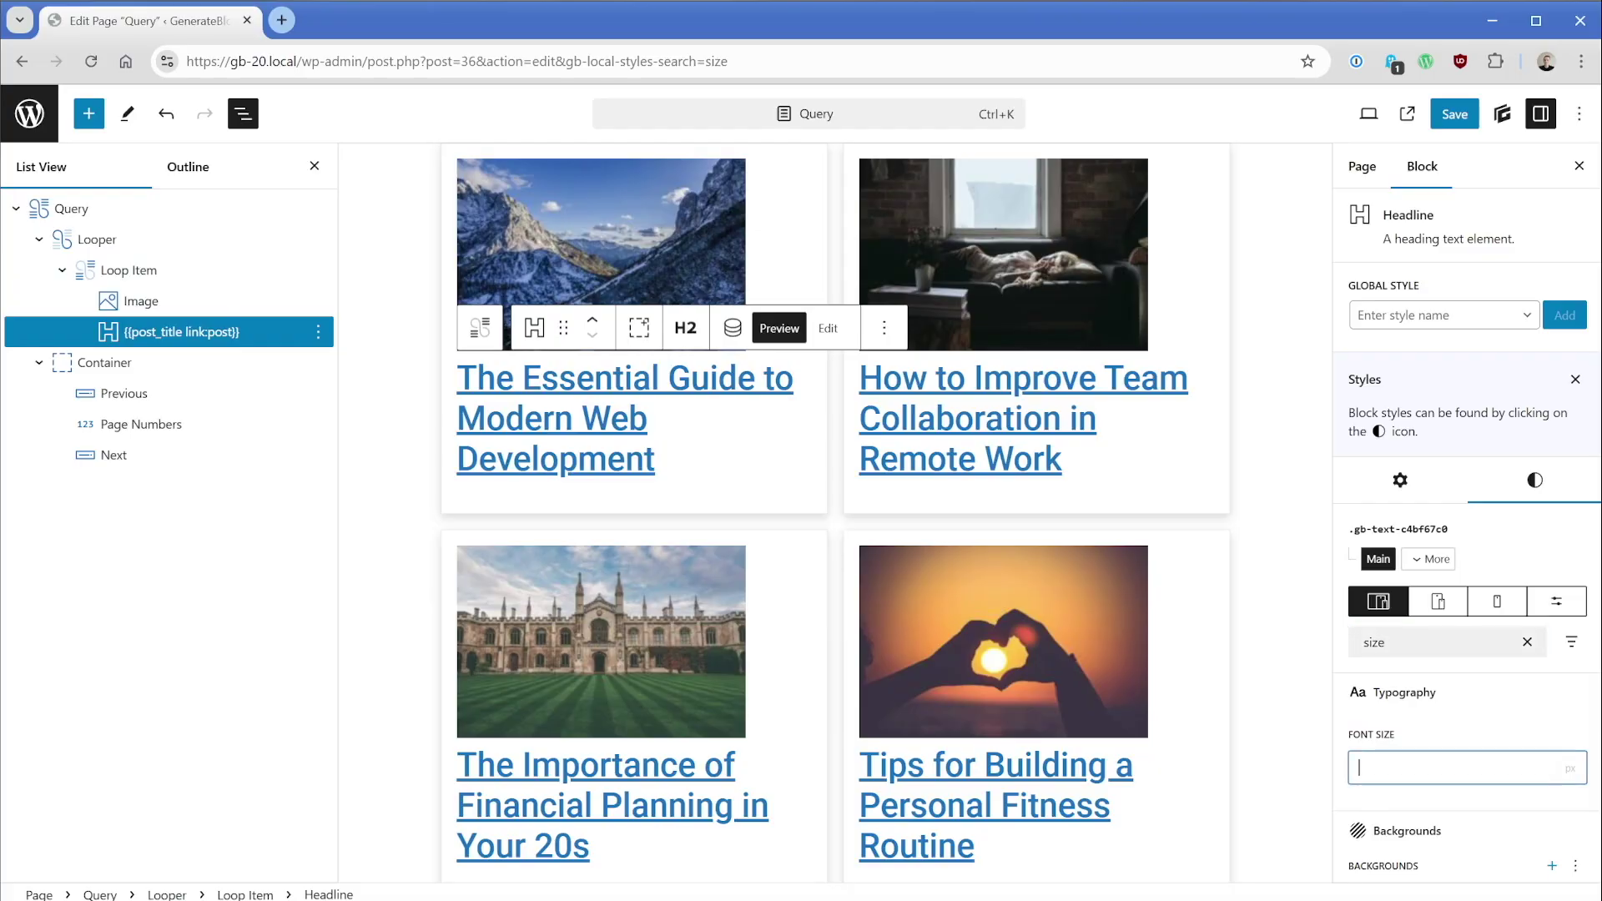
pyautogui.write('1.5')
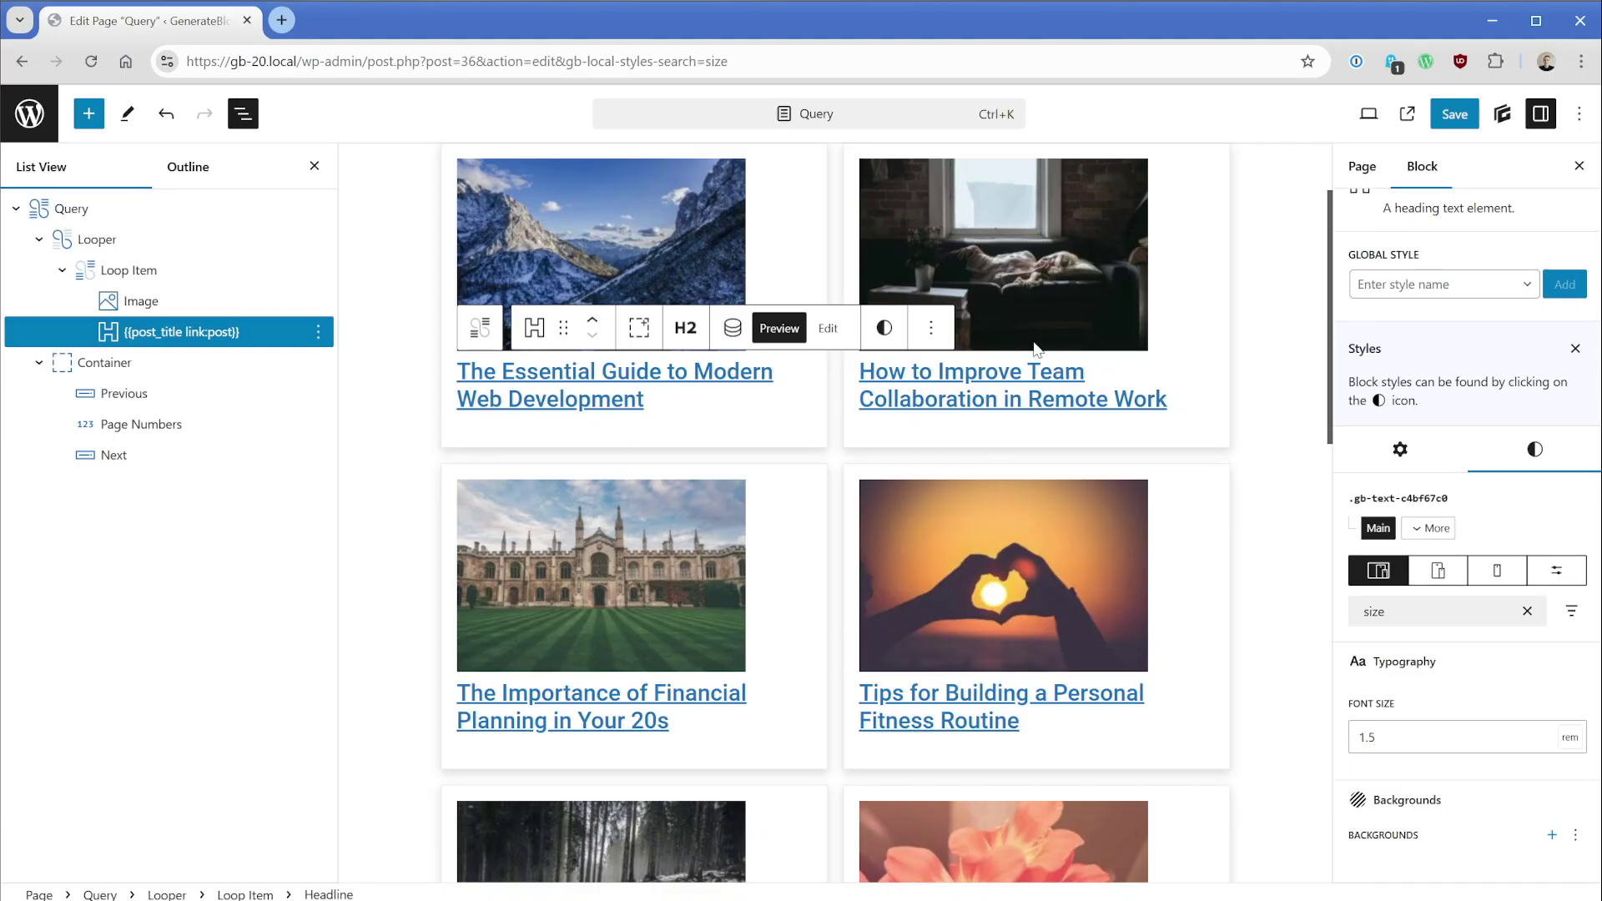
pyautogui.hotkey('ctrl', 'alt', 'y')
pyautogui.write('/text')
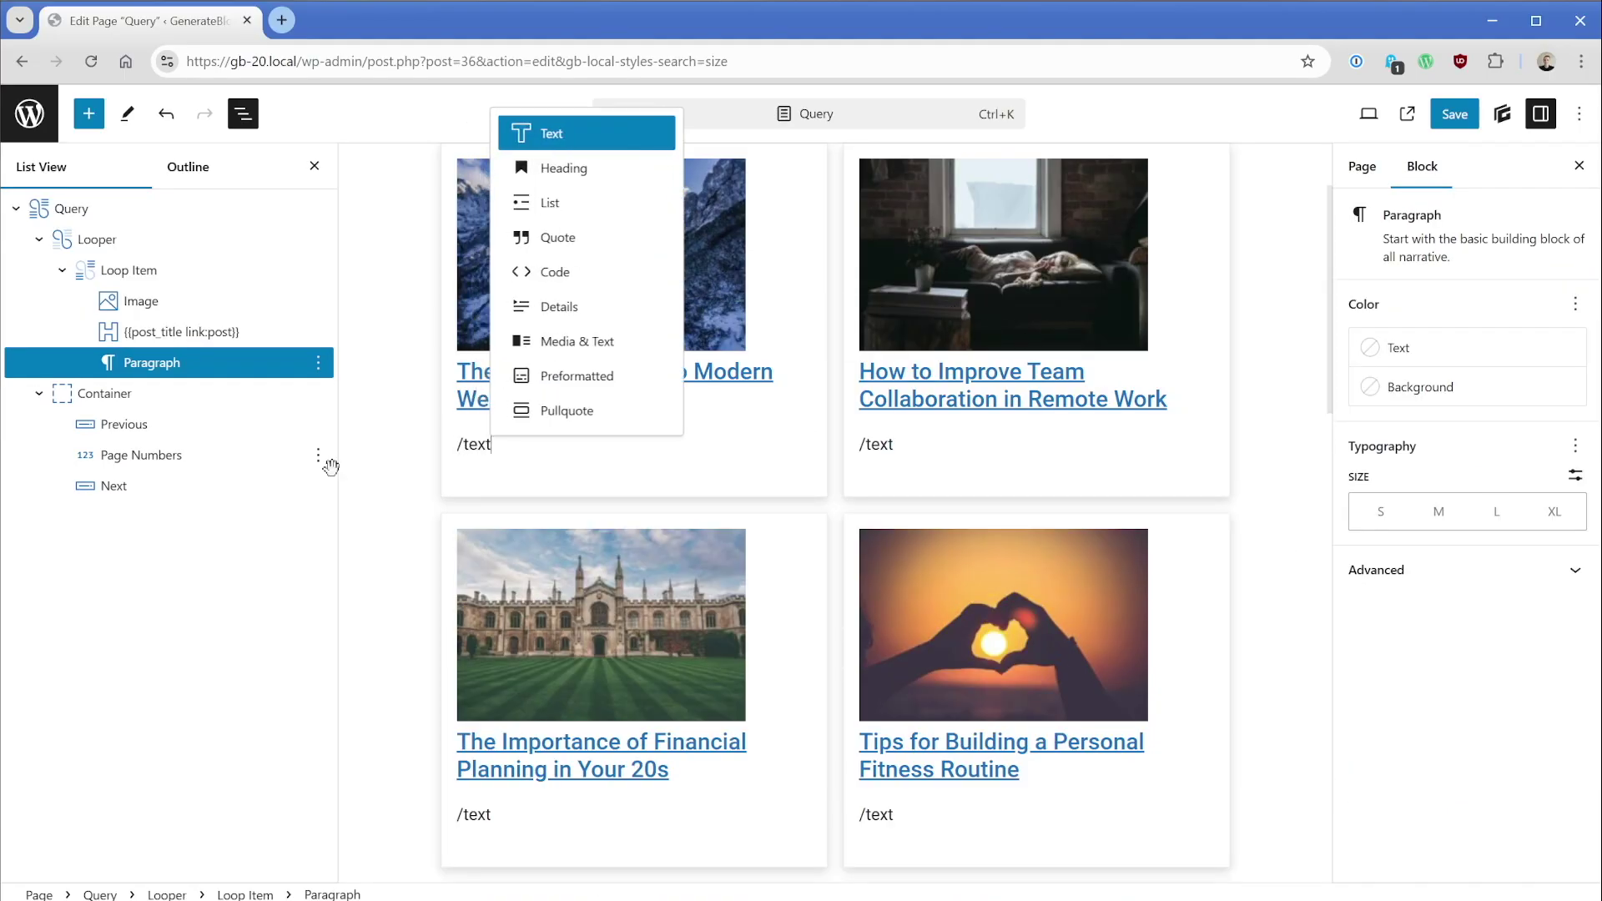
# Turn the new block into a Text block, keeping its tag as a paragraph
pyautogui.click(582, 145)
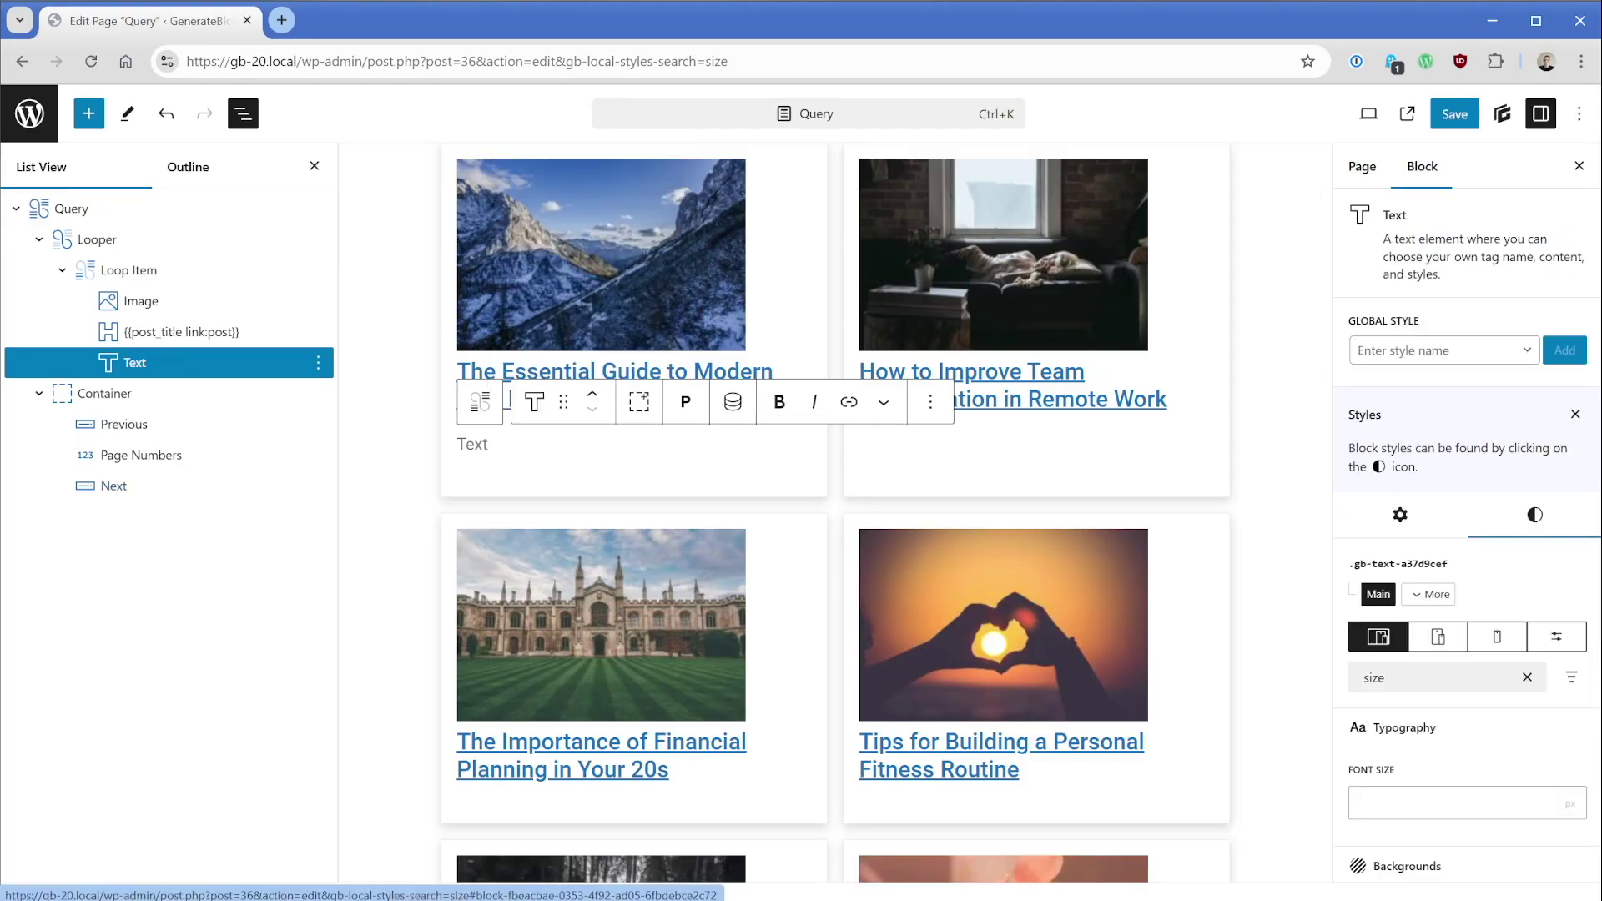
pyautogui.click(685, 401)
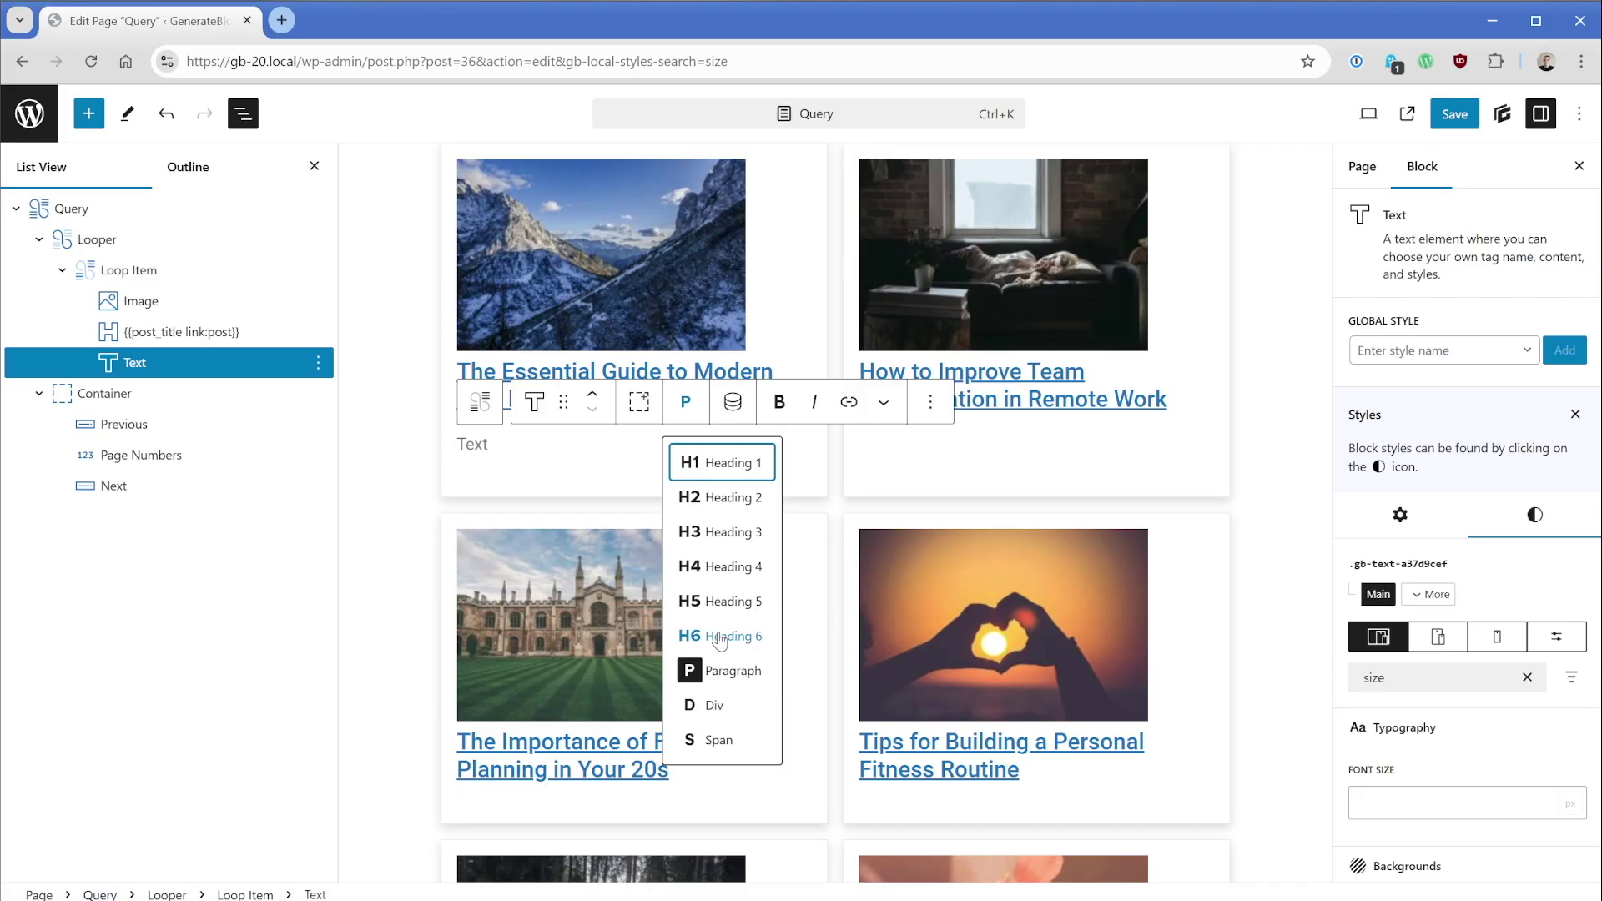
pyautogui.click(728, 498)
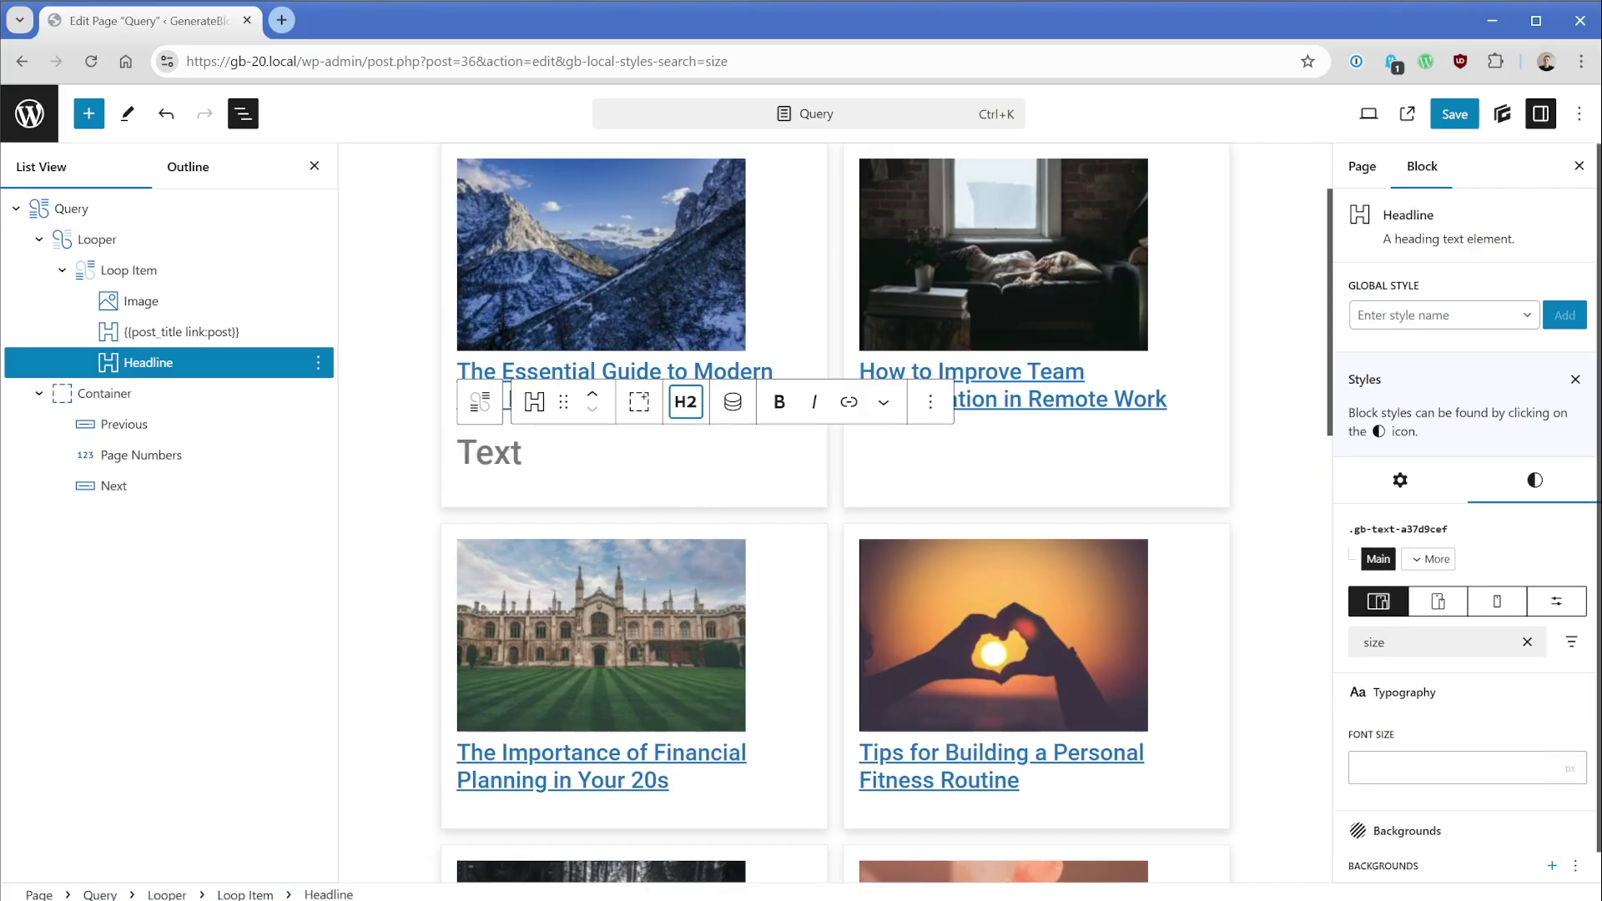
pyautogui.click(685, 401)
pyautogui.press('Return')
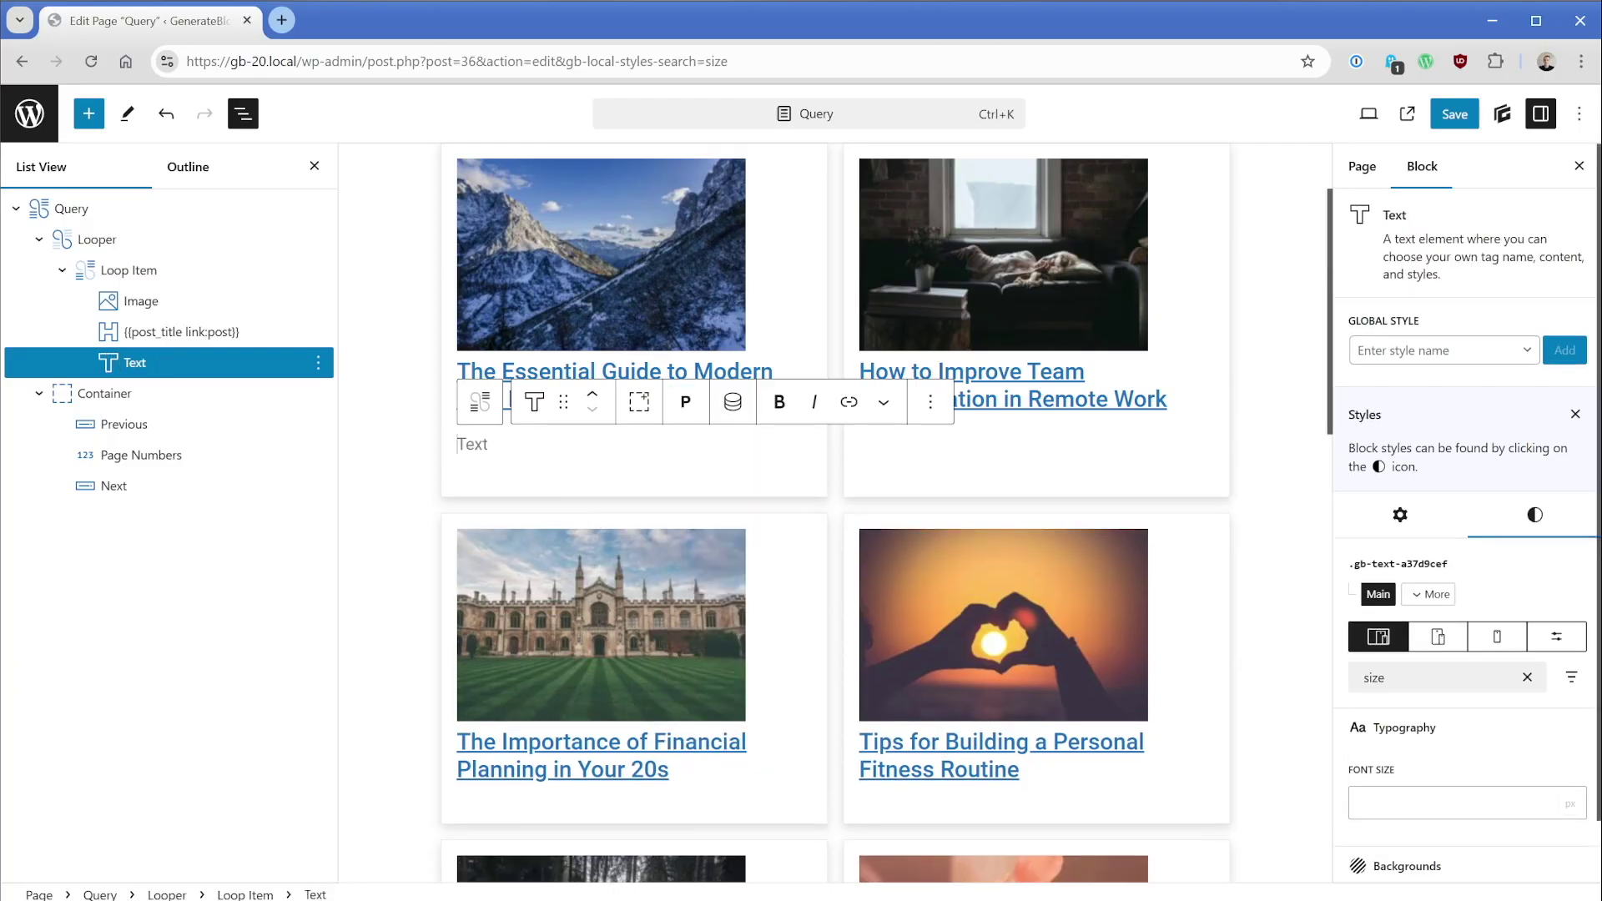
# Insert a Post Excerpt dynamic tag with length 20 and 'Read More >>' link text
pyautogui.click(732, 402)
pyautogui.click(708, 322)
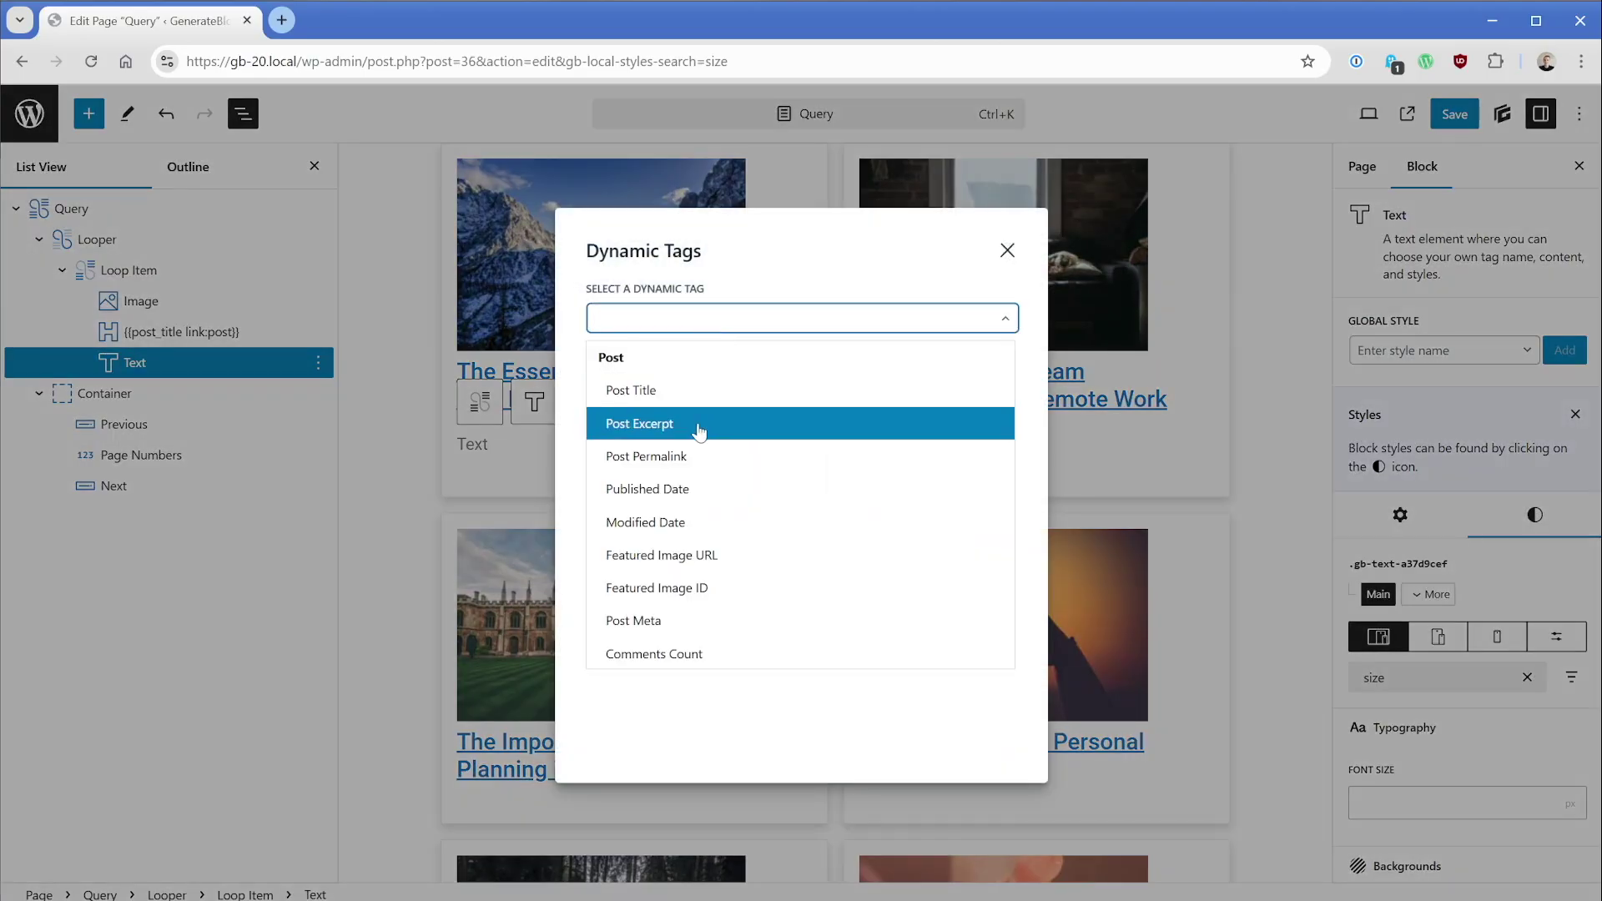
pyautogui.click(698, 424)
pyautogui.click(918, 450)
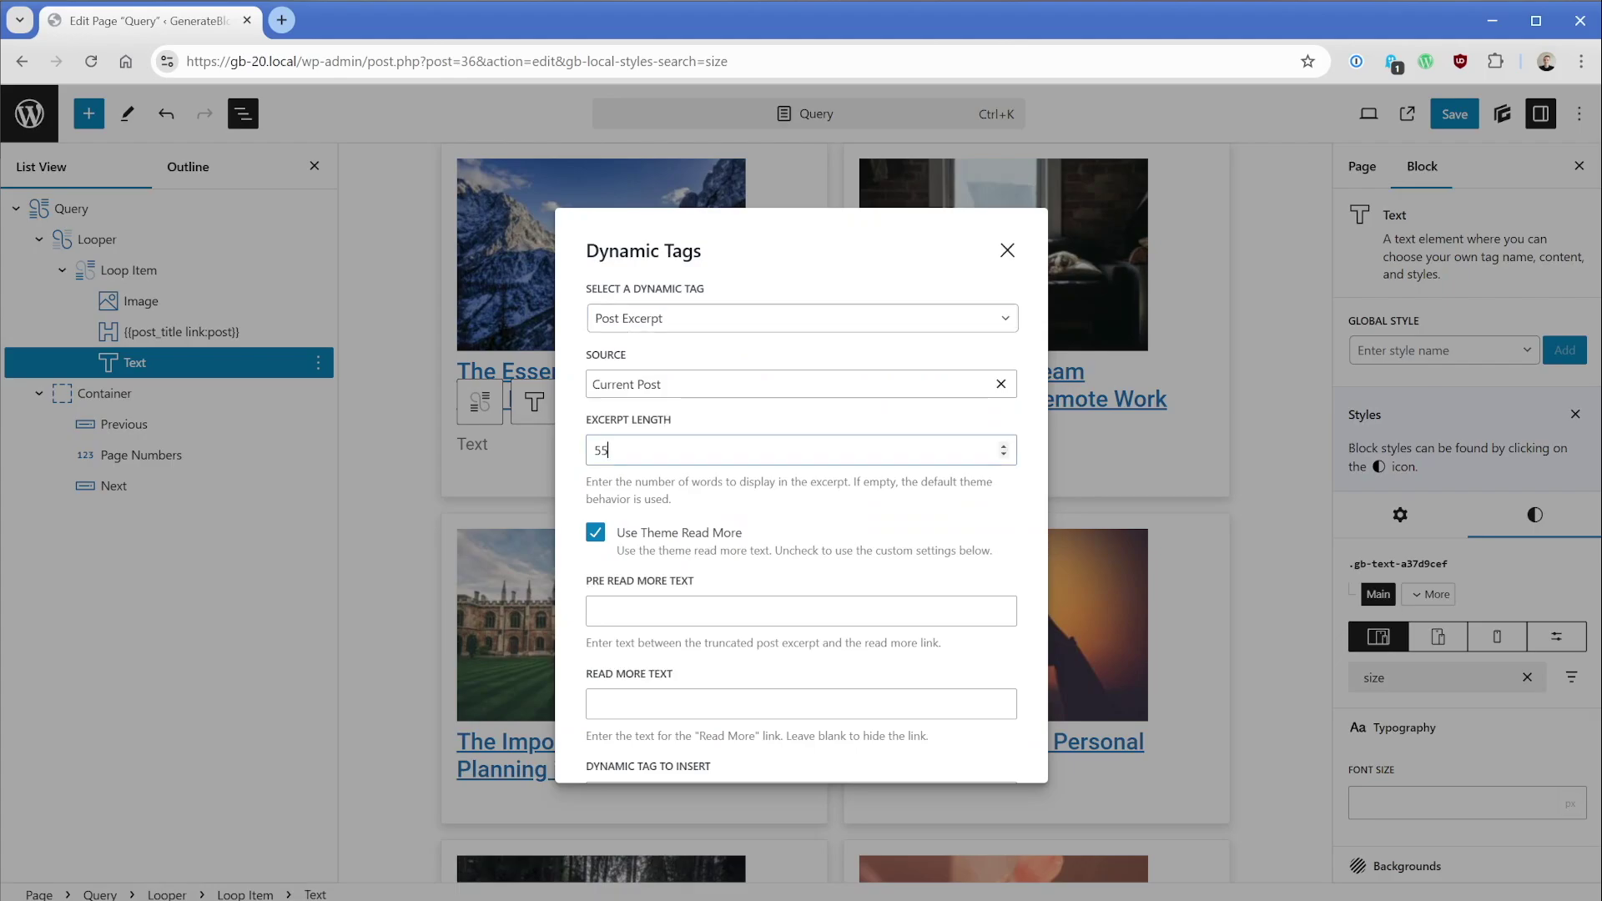
pyautogui.hotkey('ctrl', 'a')
pyautogui.write('20')
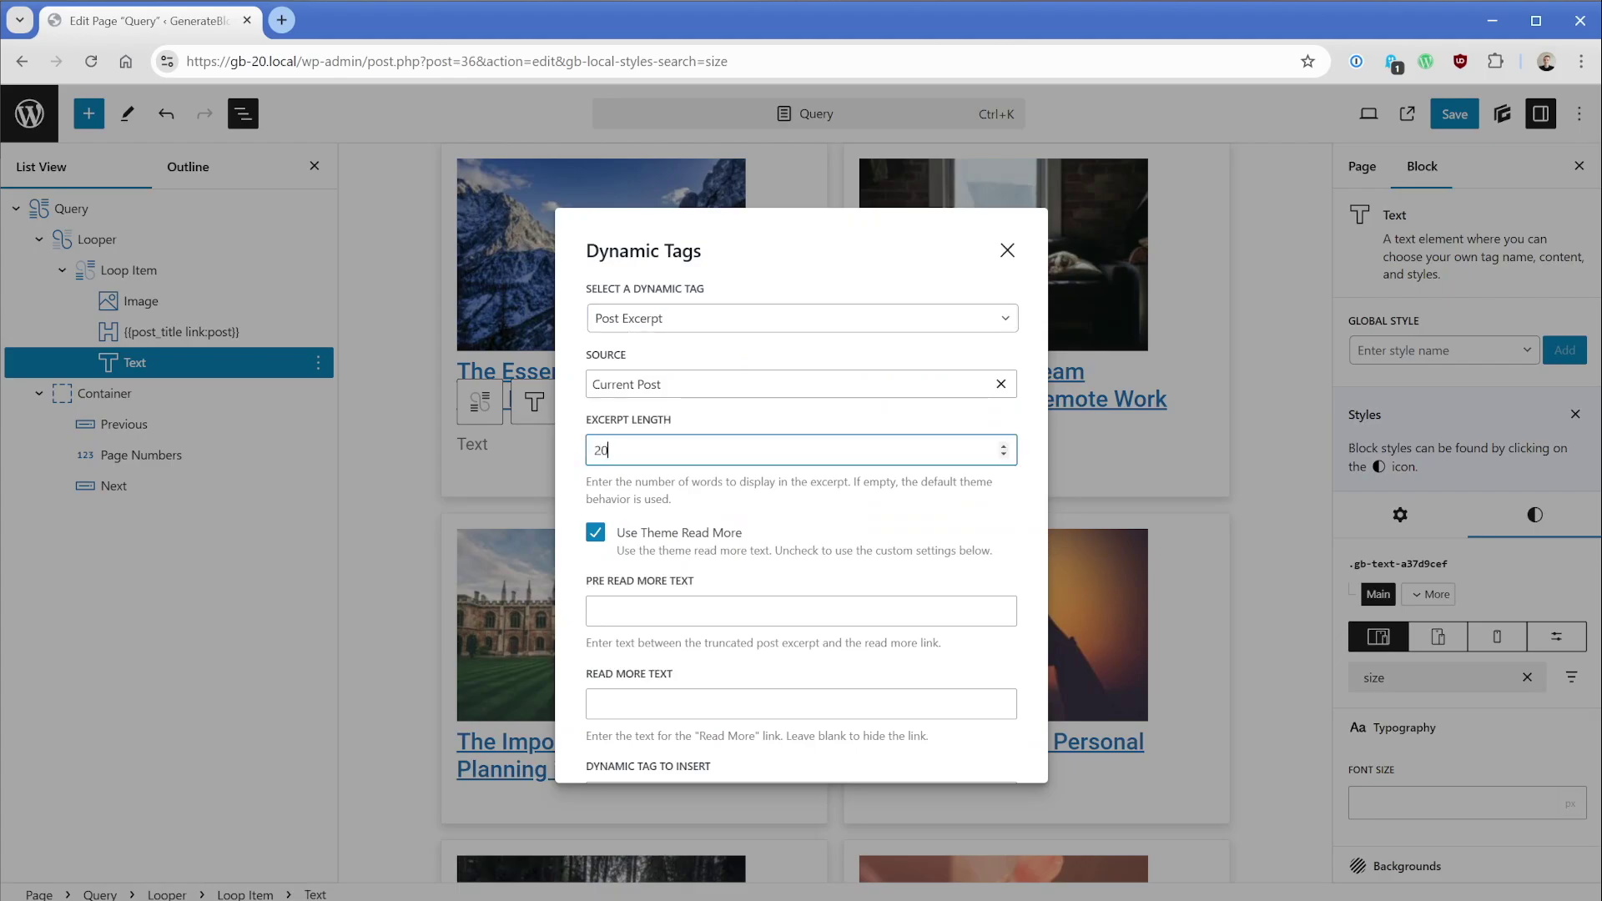
pyautogui.scroll(-2, 578, 455)
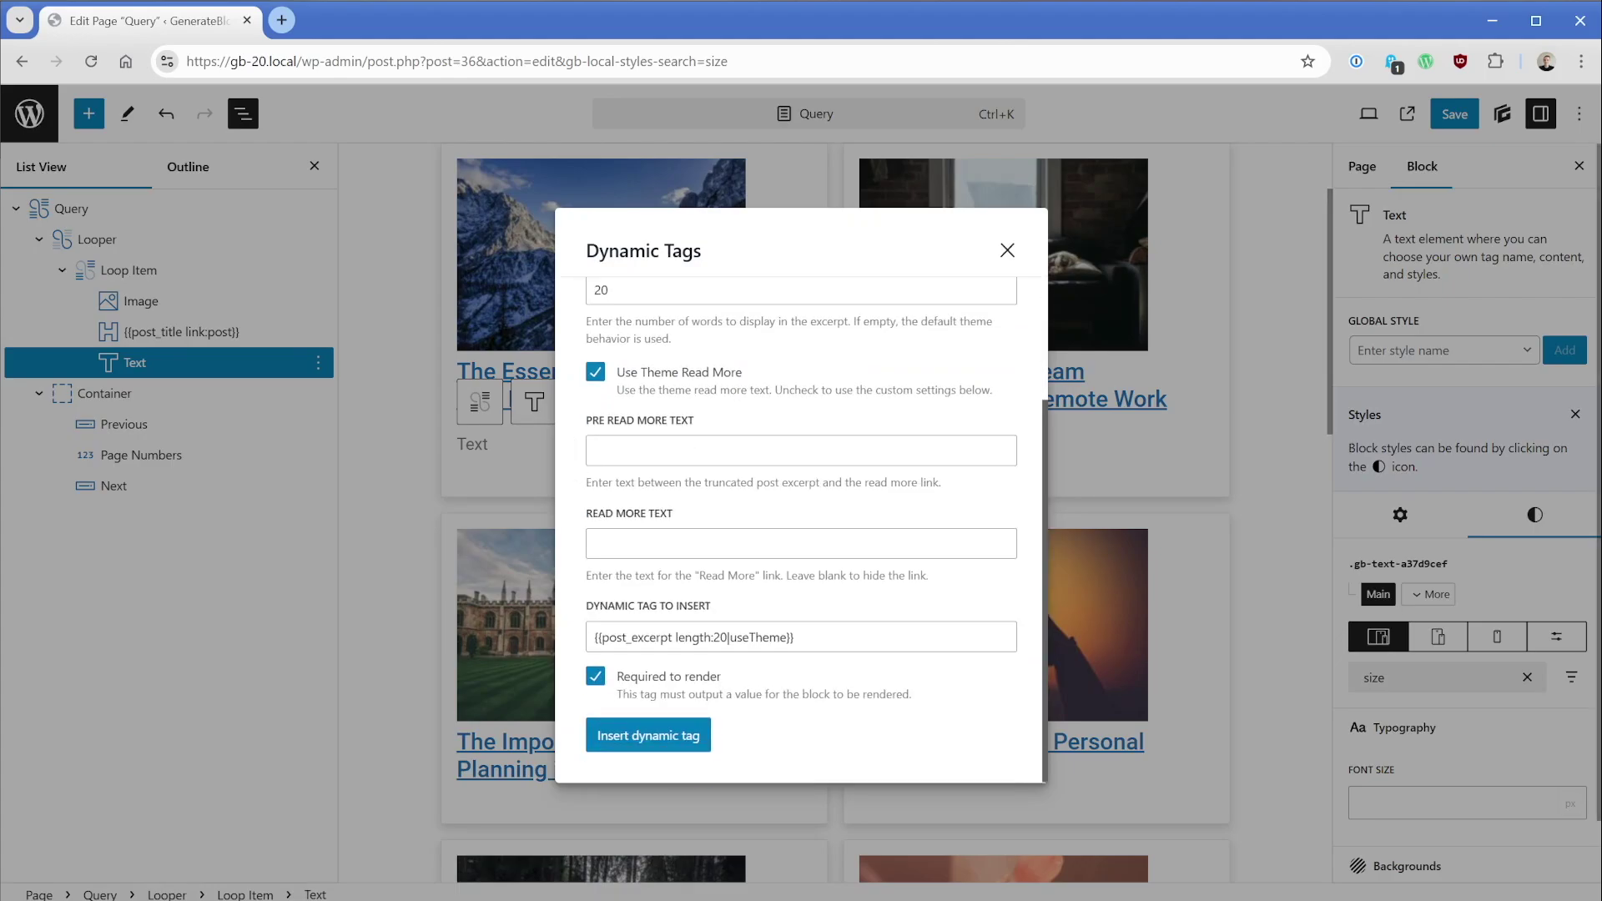
pyautogui.click(596, 543)
pyautogui.write('Read')
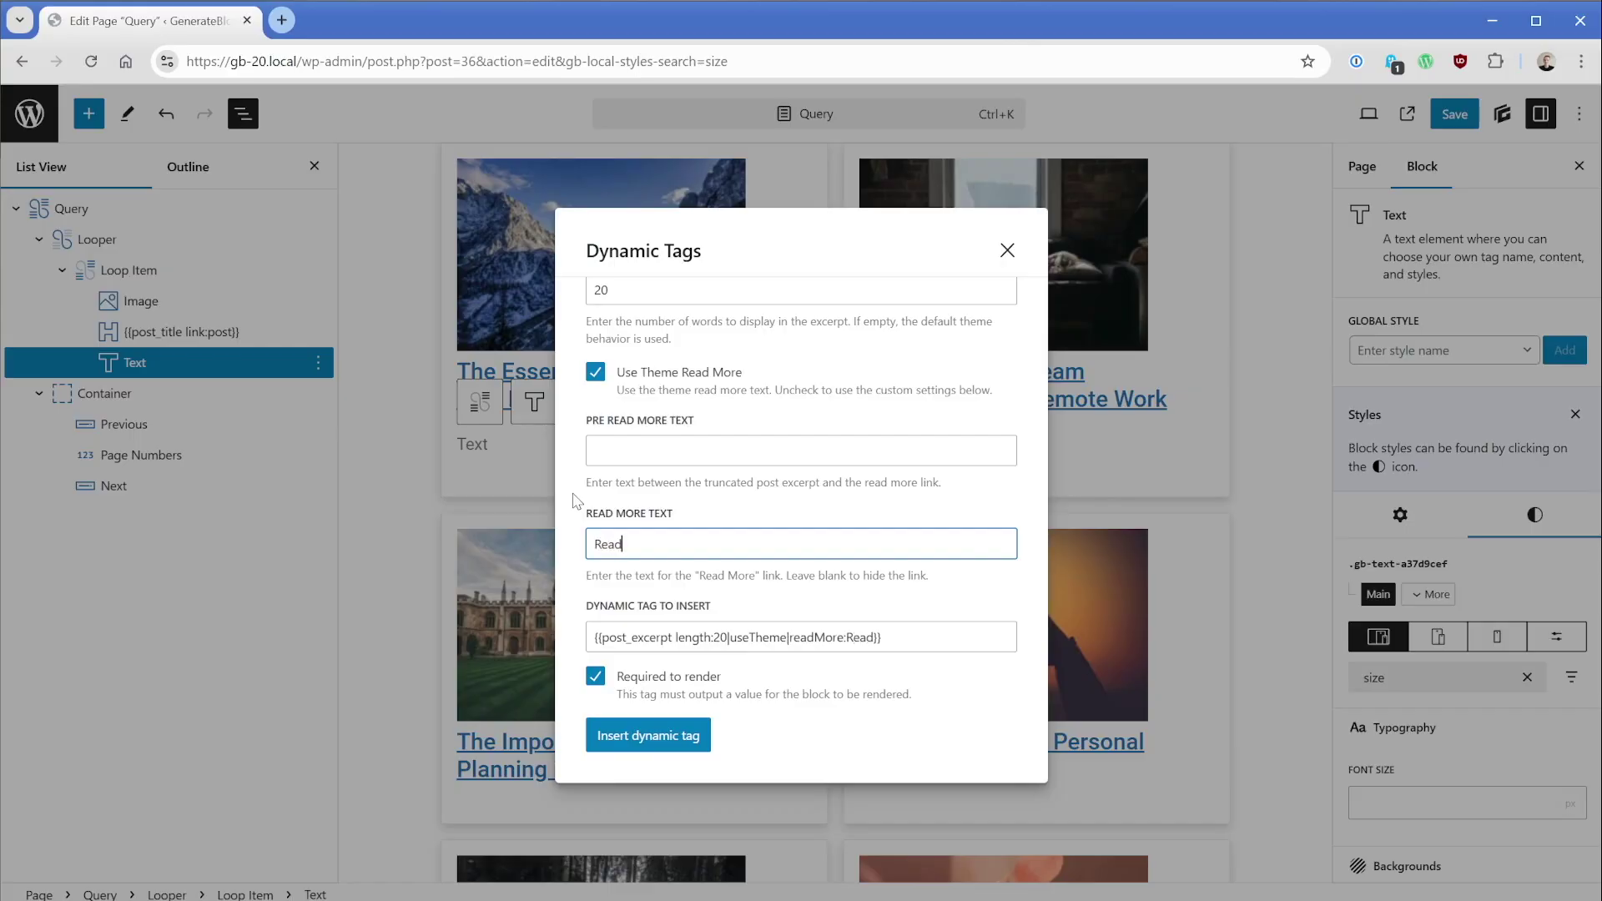
pyautogui.write(' More >>')
pyautogui.press('Tab')
pyautogui.hotkey('ctrl', 'shift', 'Right')
pyautogui.hotkey('ctrl', 'shift', 'Right')
pyautogui.hotkey('ctrl', 'shift', 'Right')
pyautogui.hotkey('ctrl', 'shift', 'Right')
pyautogui.hotkey('ctrl', 'shift', 'Right')
pyautogui.hotkey('ctrl', 'shift', 'Right')
pyautogui.hotkey('ctrl', 'shift', 'Right')
pyautogui.hotkey('ctrl', 'shift', 'Right')
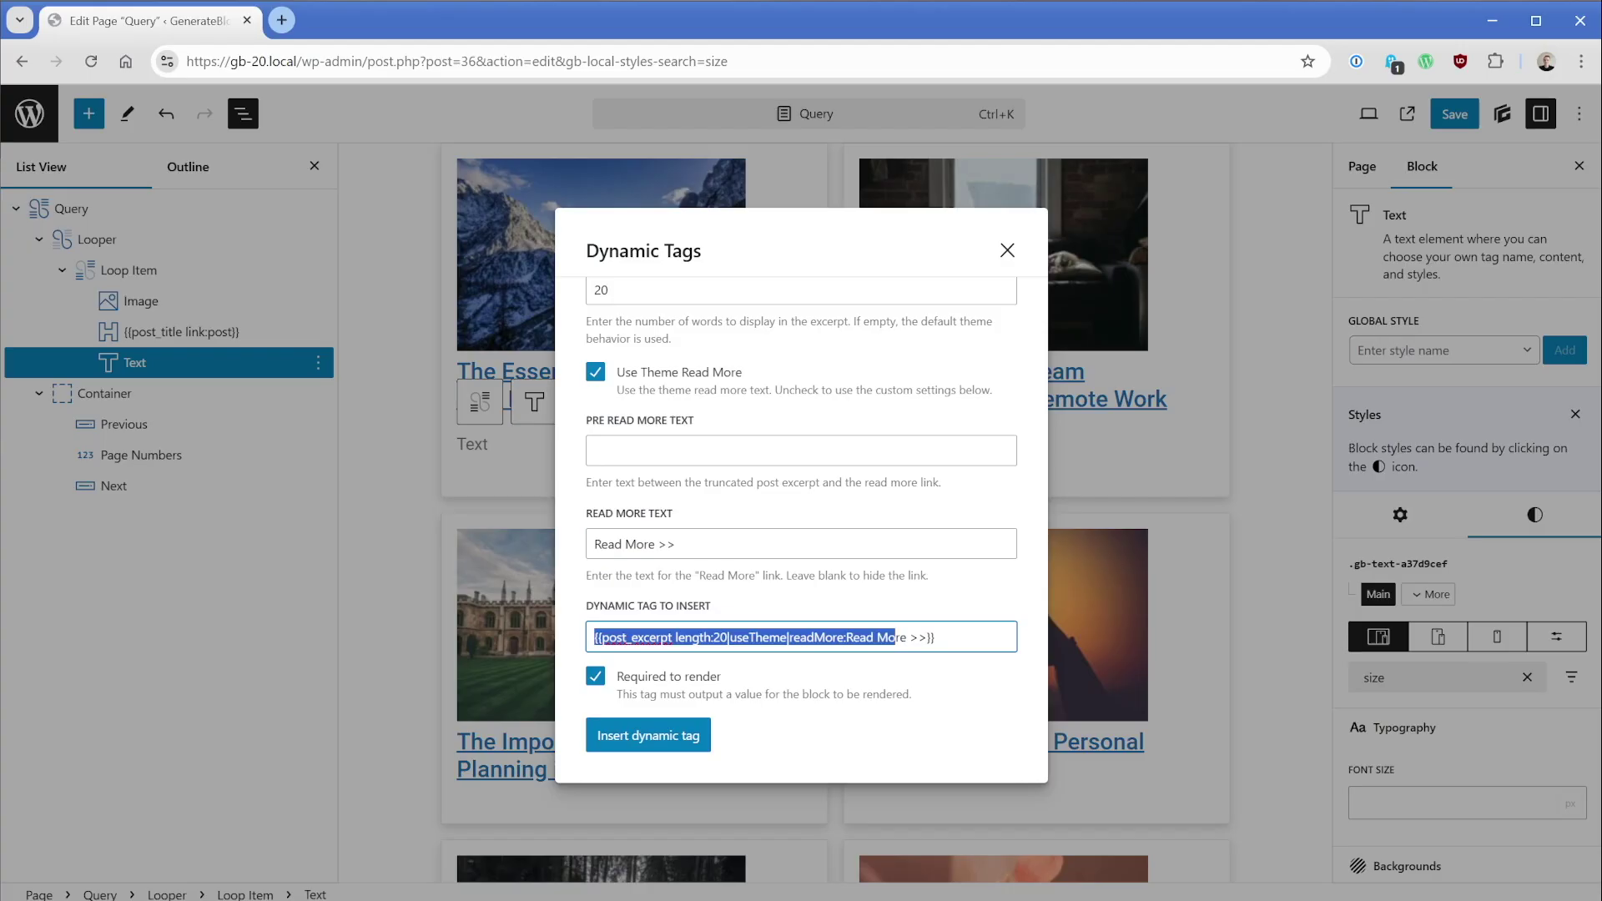
pyautogui.press('End')
pyautogui.click(731, 733)
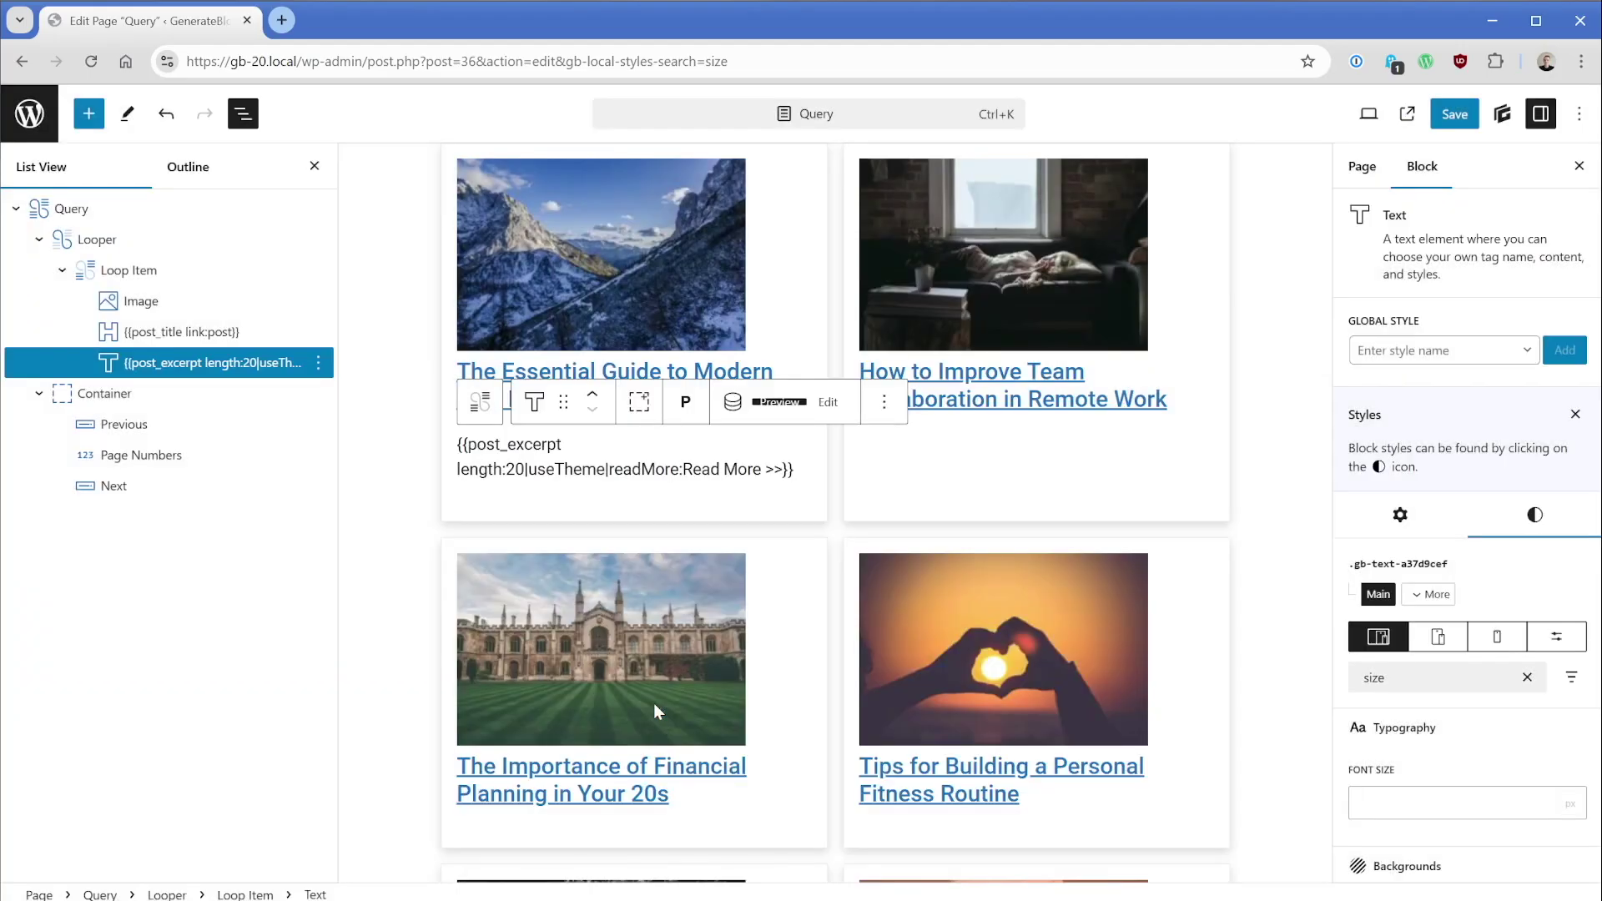
pyautogui.click(884, 402)
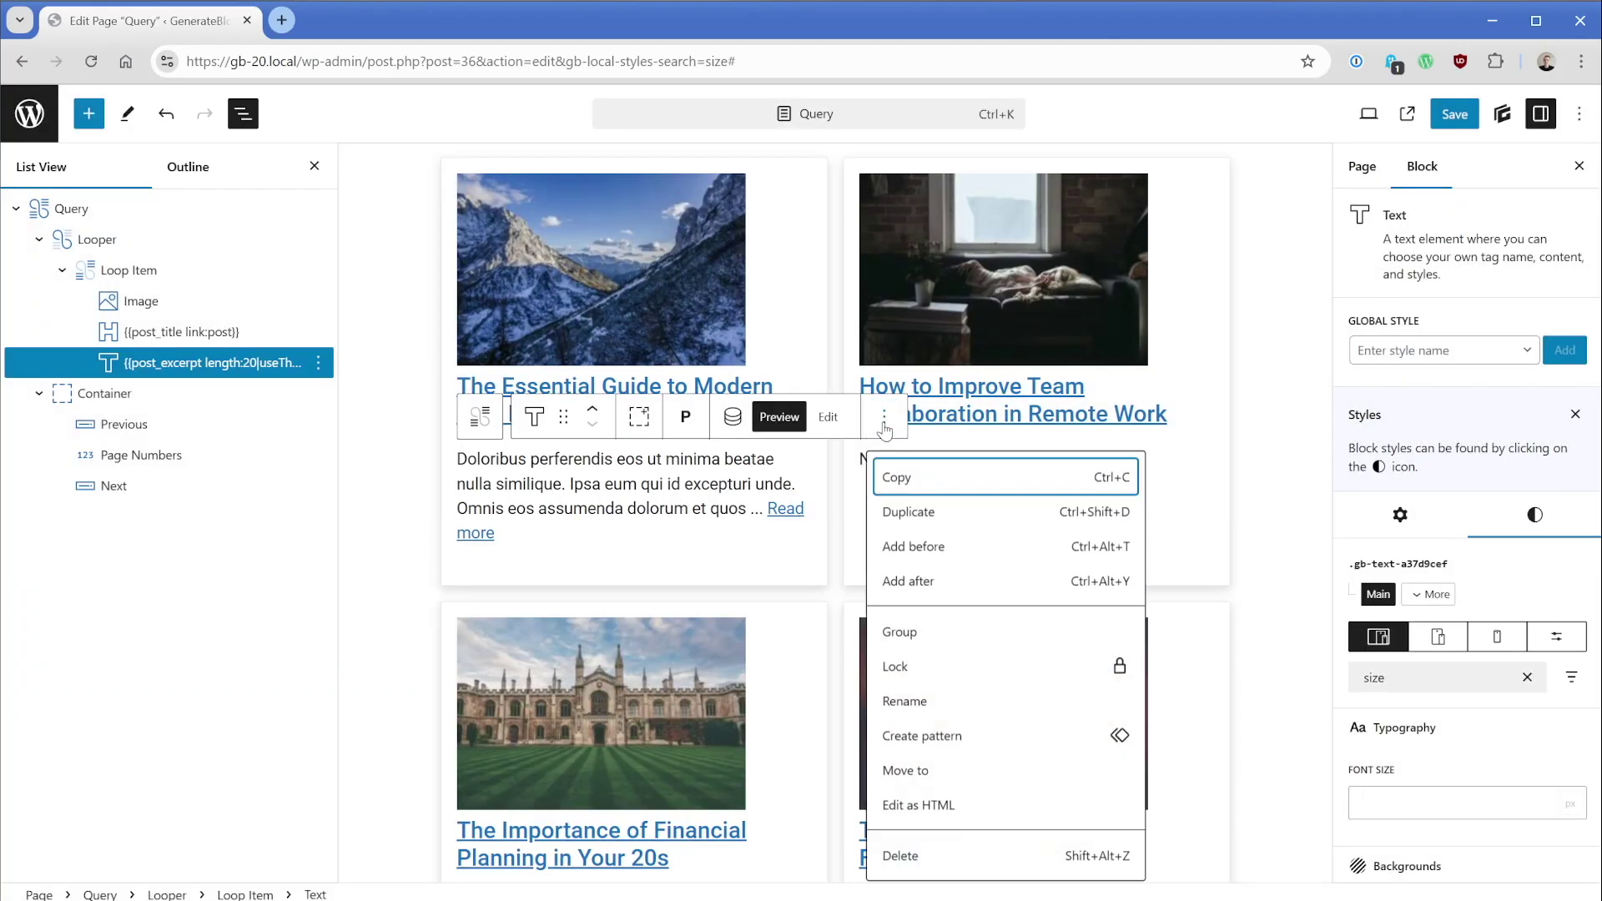
# Add a Text block after the excerpt reading 'Last updated:' plus the Modified Date tag
pyautogui.click(918, 580)
pyautogui.write('/text')
pyautogui.scroll(-2, 851, 580)
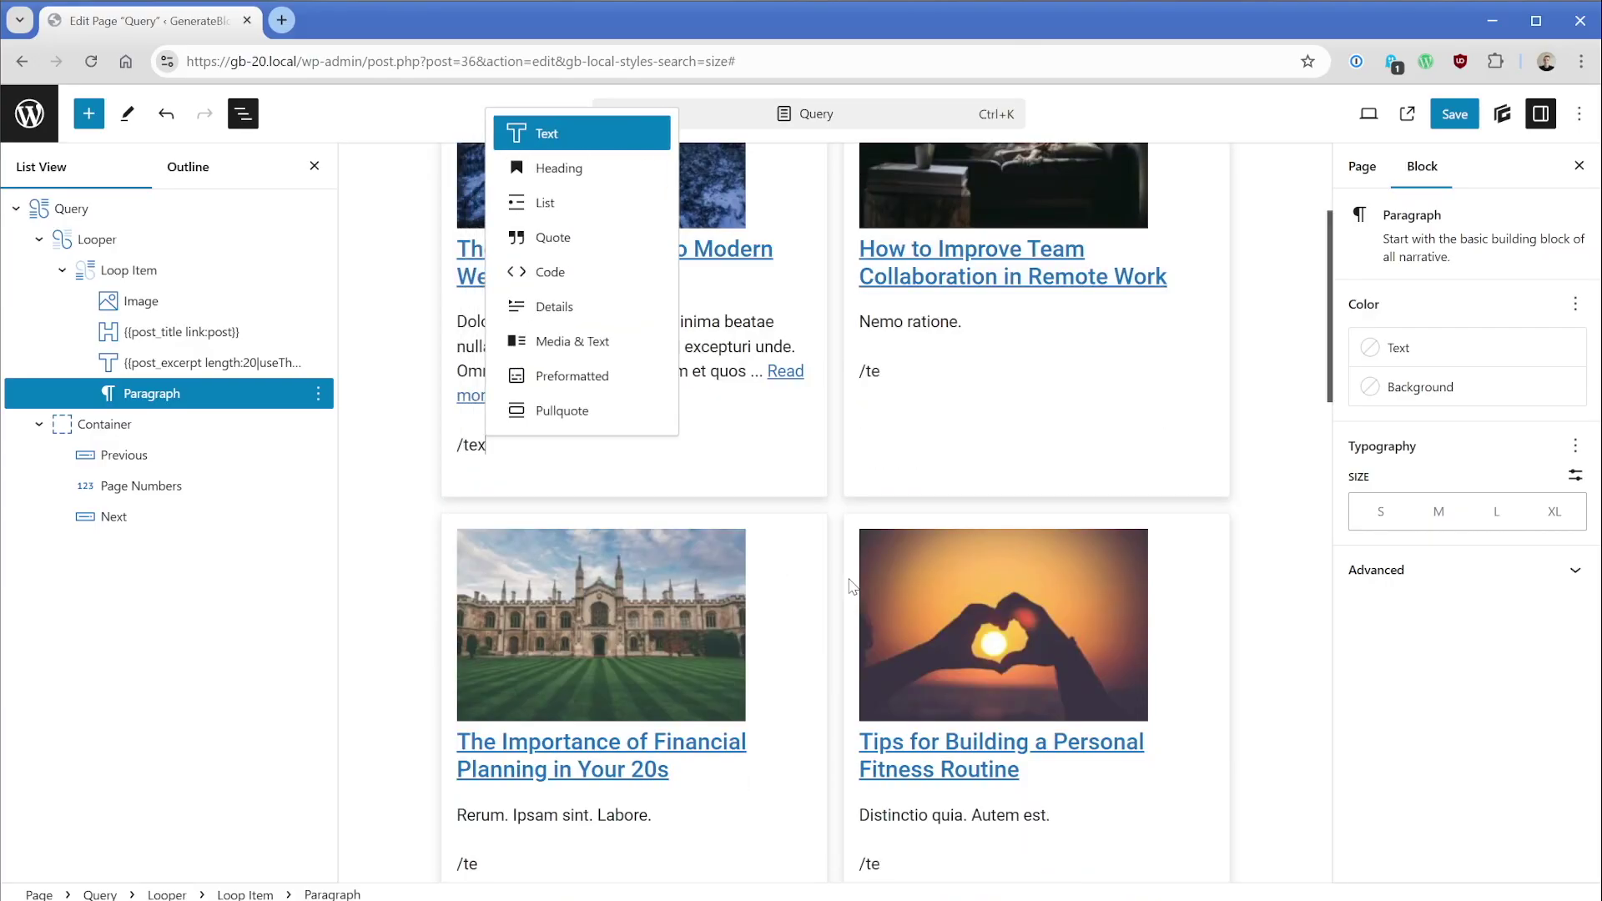
pyautogui.click(579, 147)
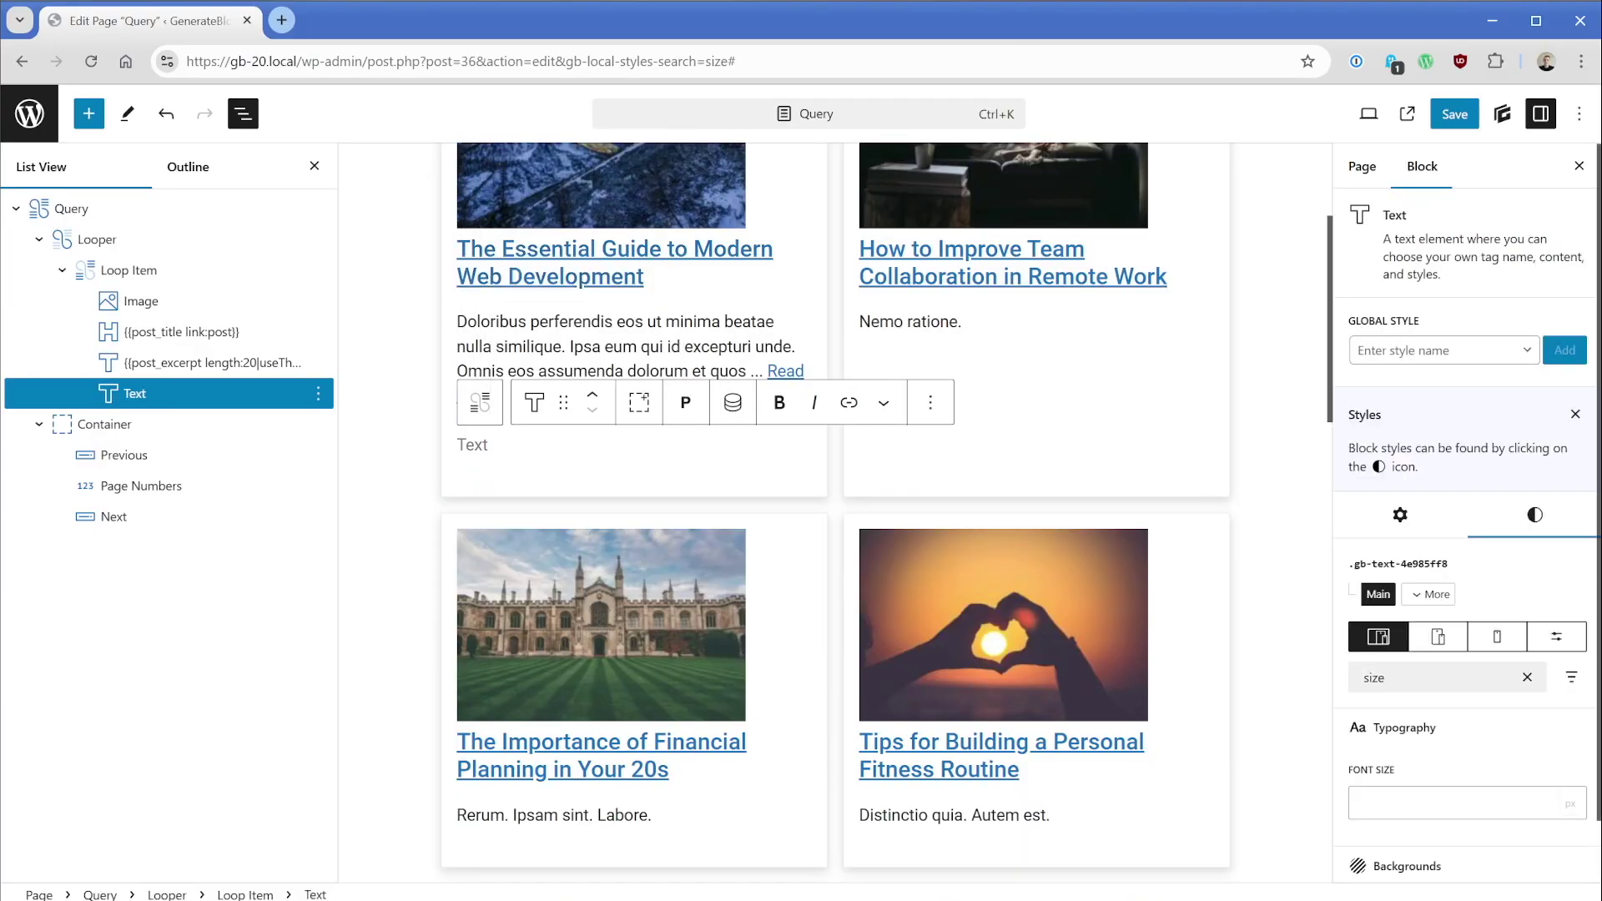
pyautogui.write('La')
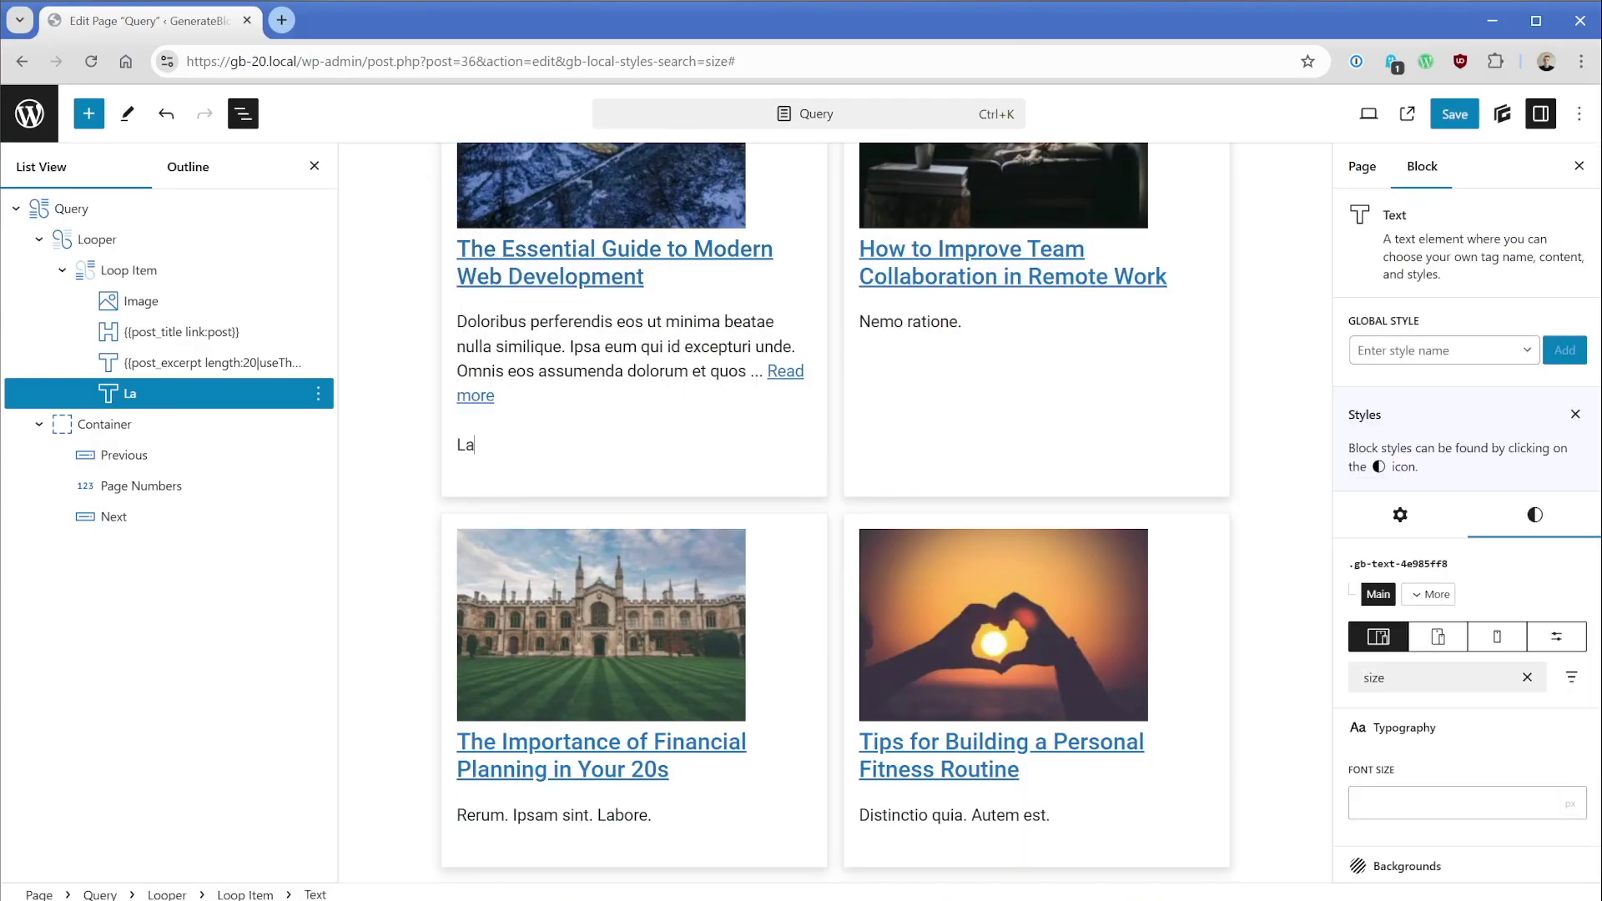
pyautogui.write('st updated:')
pyautogui.click(733, 404)
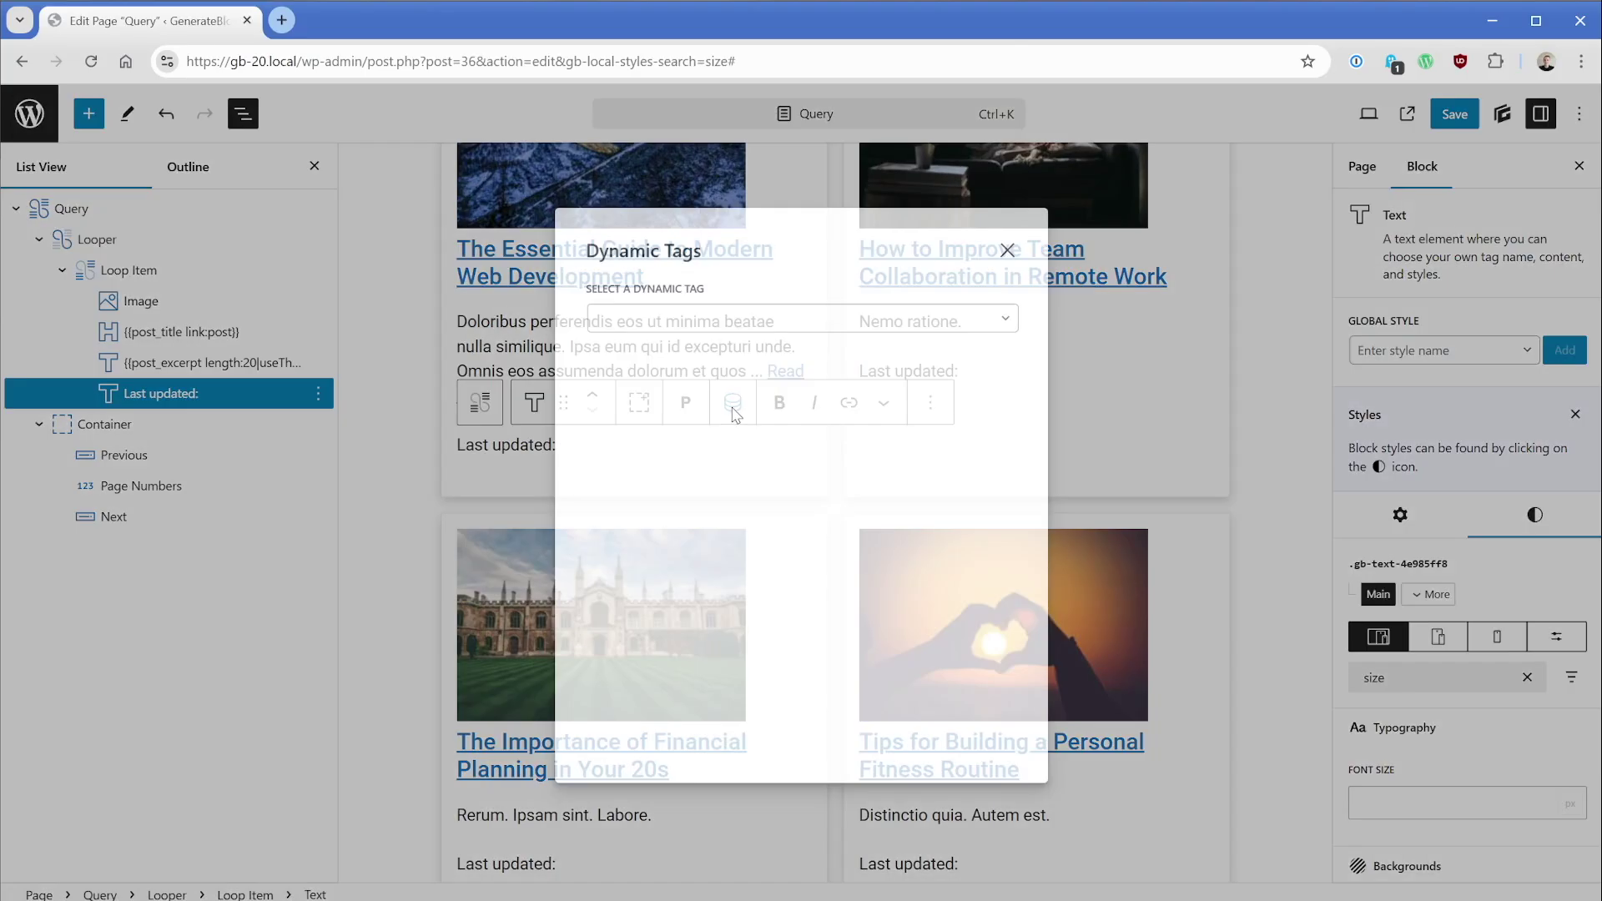
pyautogui.click(693, 320)
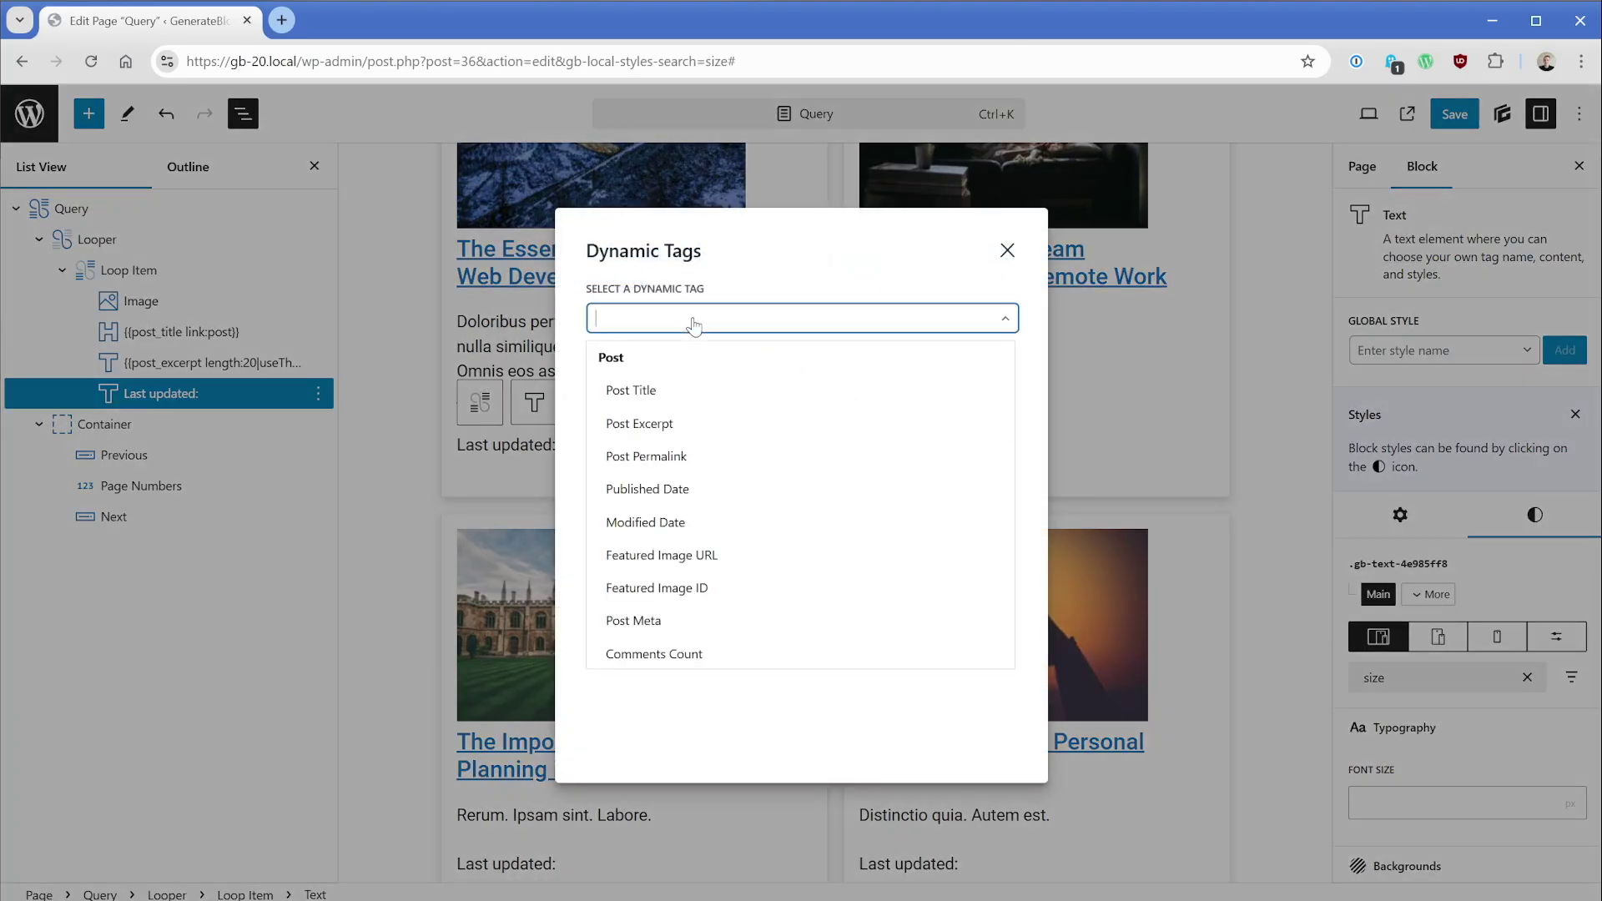
pyautogui.write('modi')
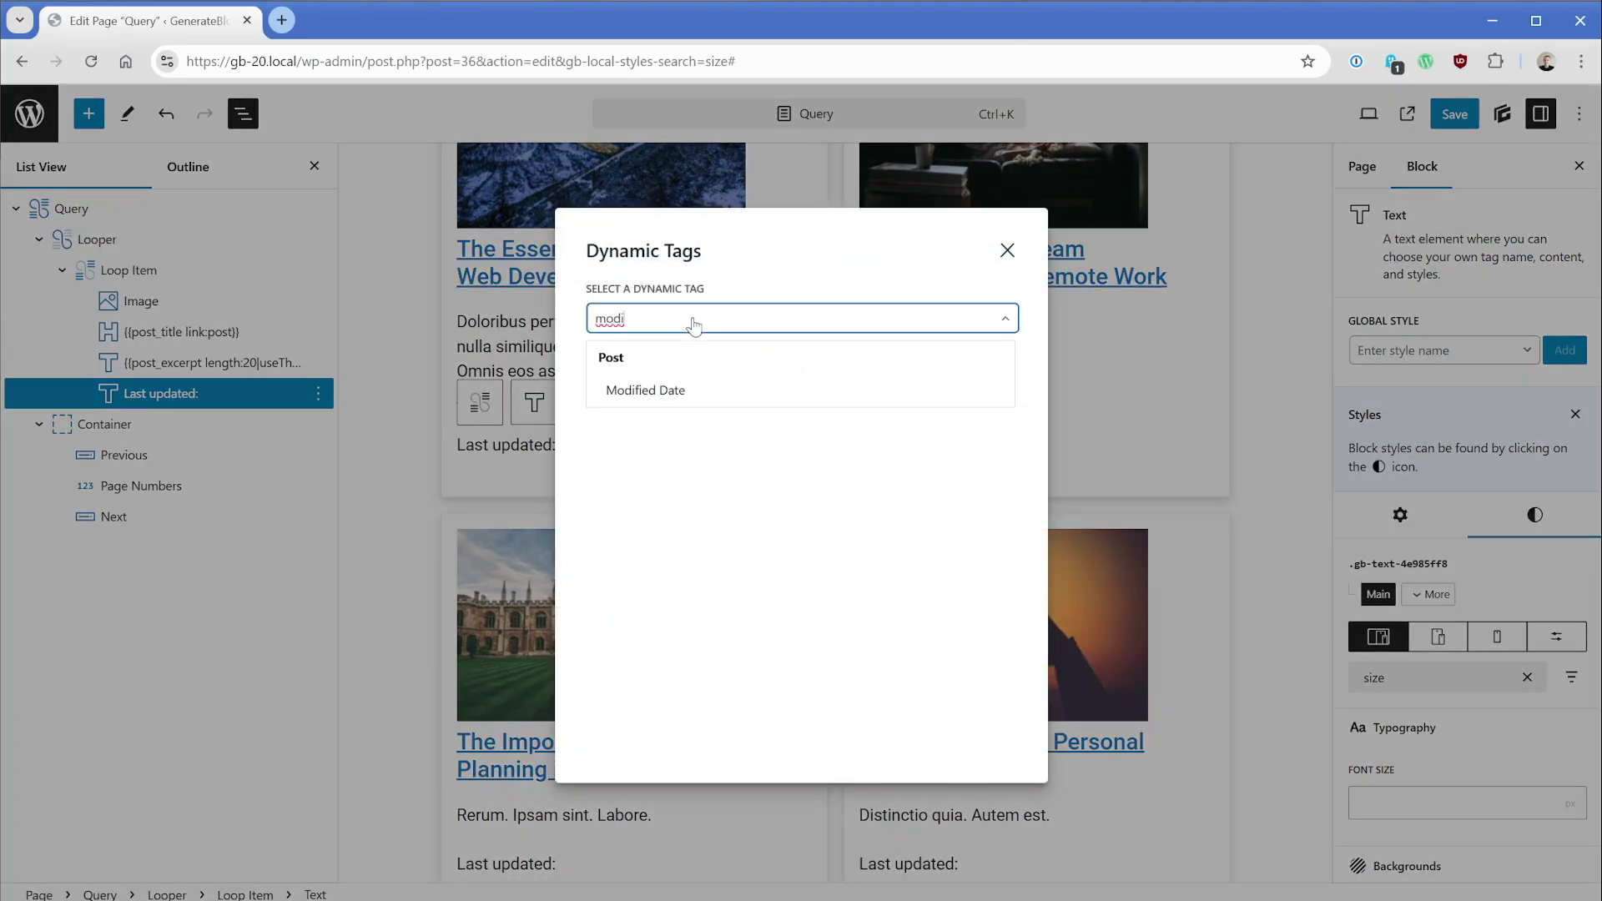
pyautogui.click(692, 390)
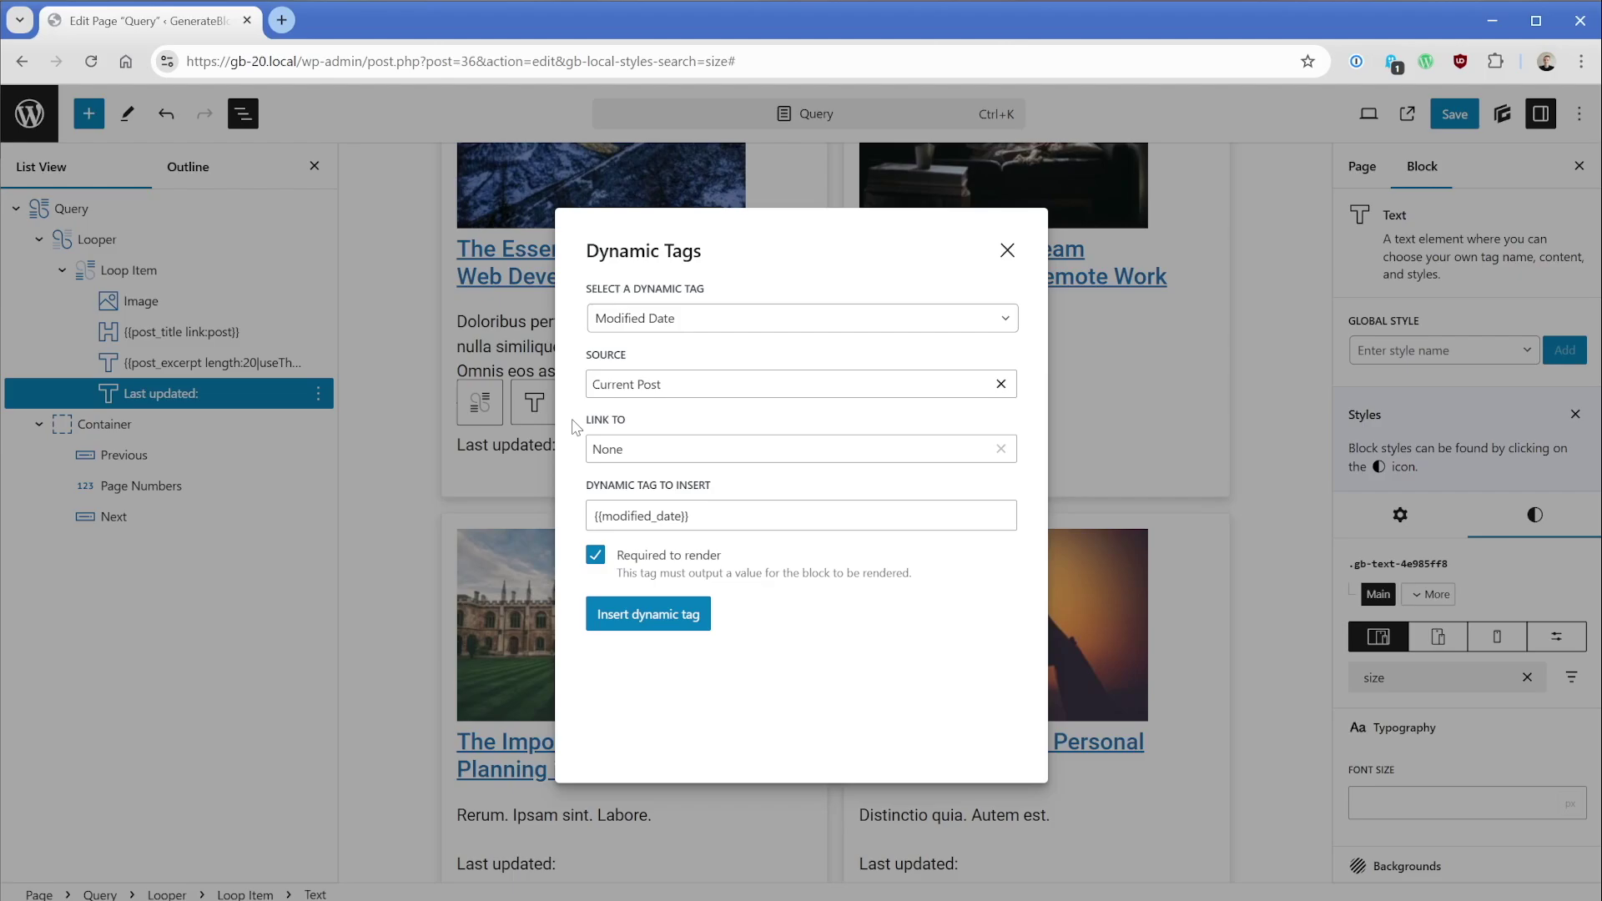
pyautogui.click(617, 603)
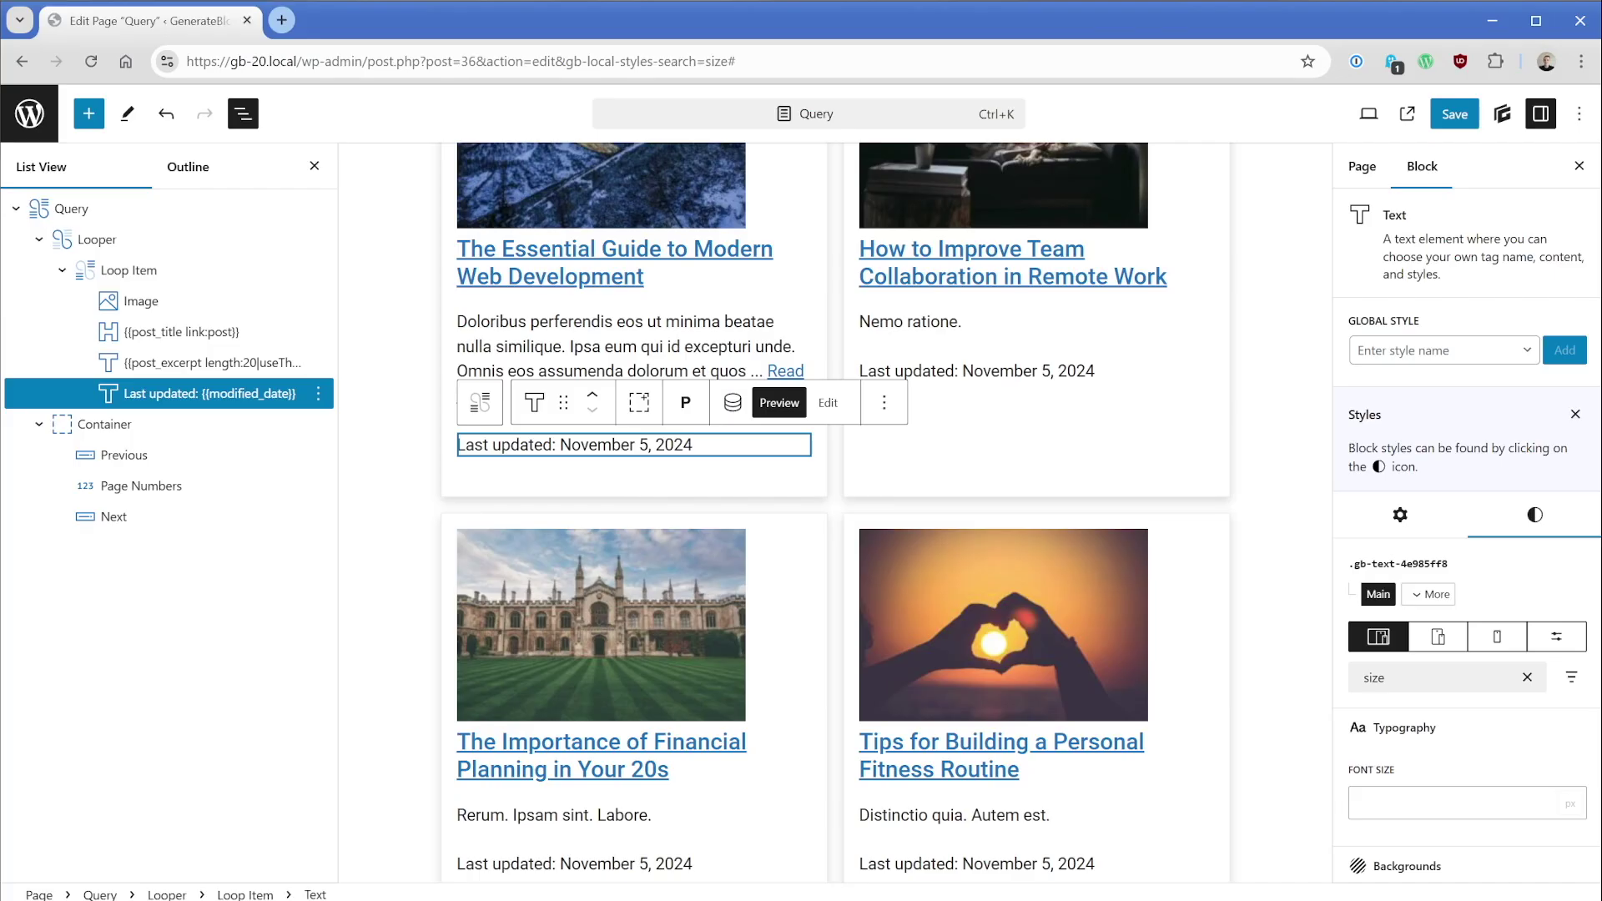
pyautogui.scroll(3, 708, 451)
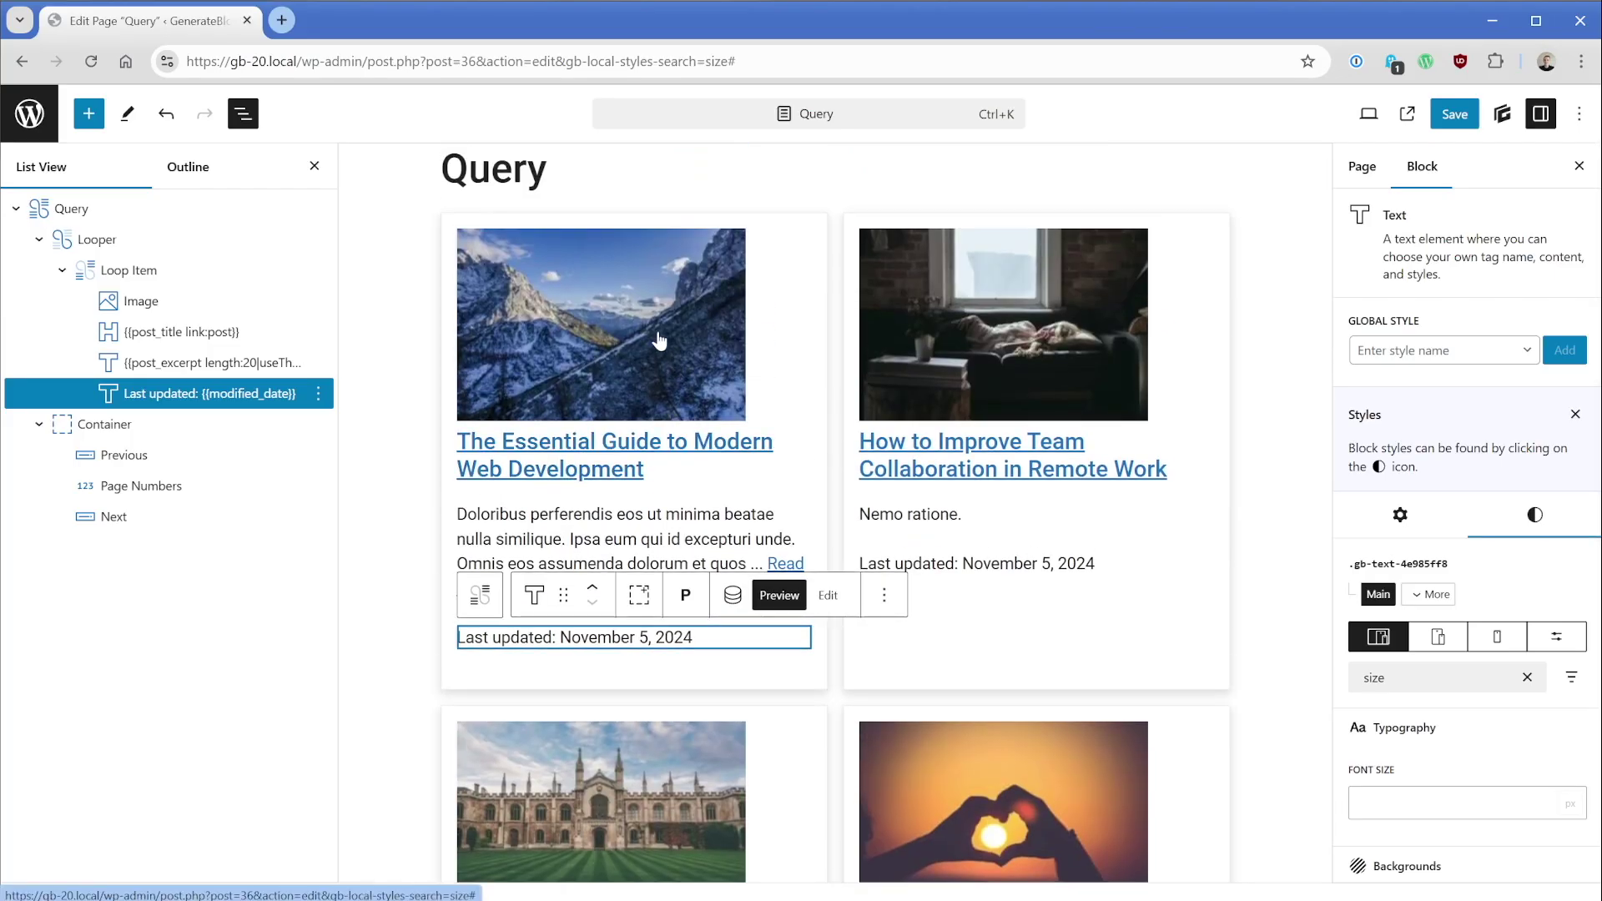
# Change the featured image's dynamic tag to use the Large image size
pyautogui.click(659, 340)
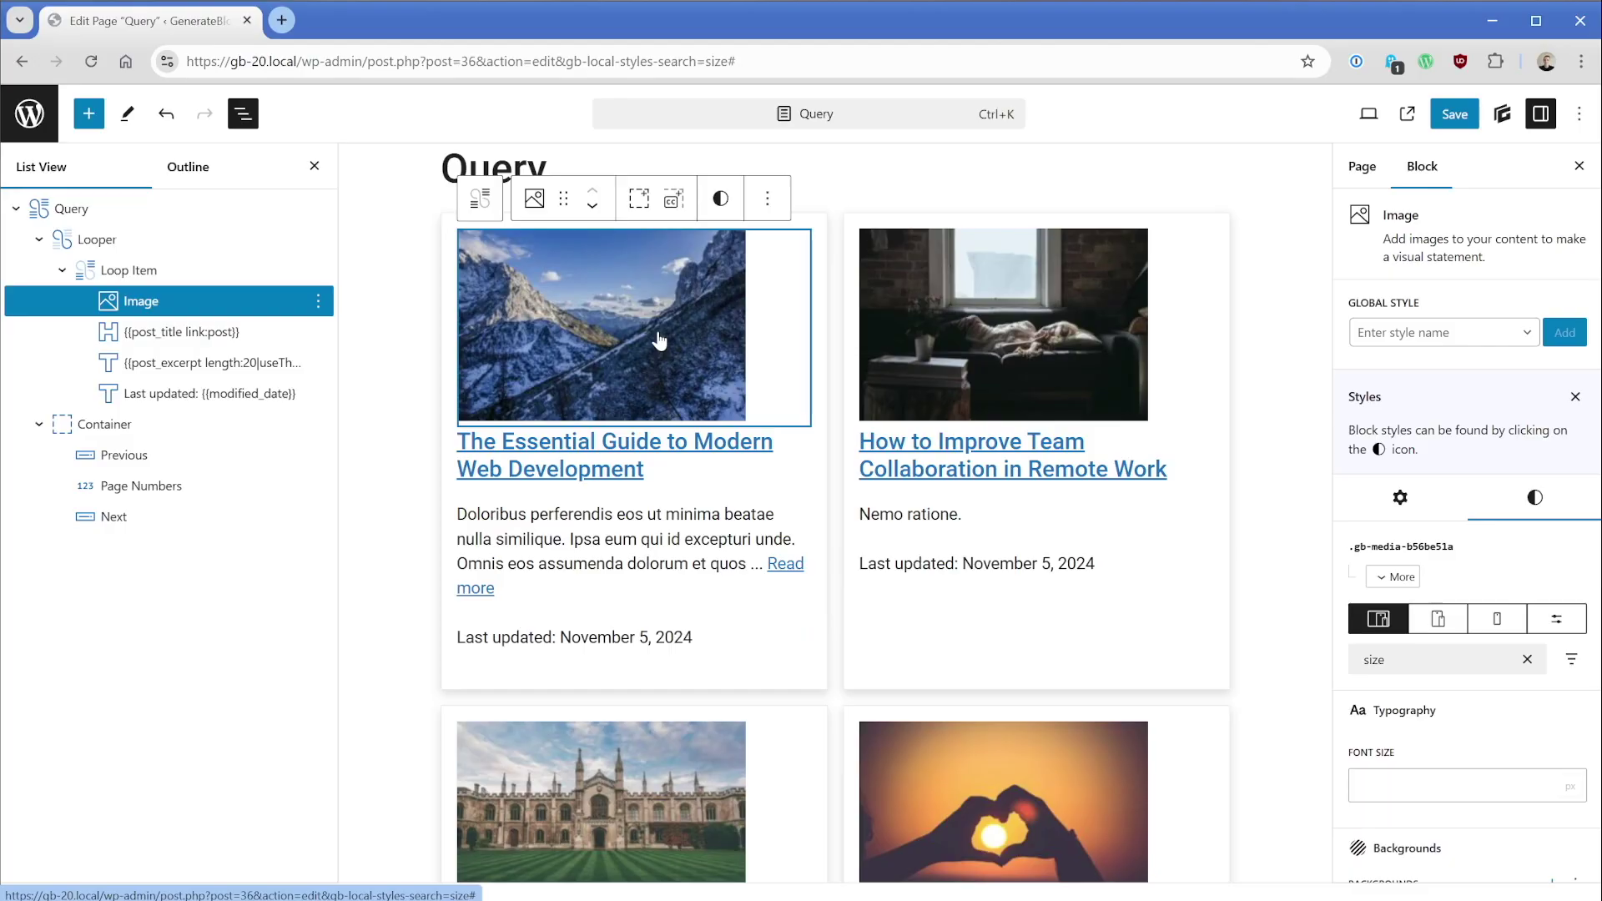
pyautogui.click(1400, 497)
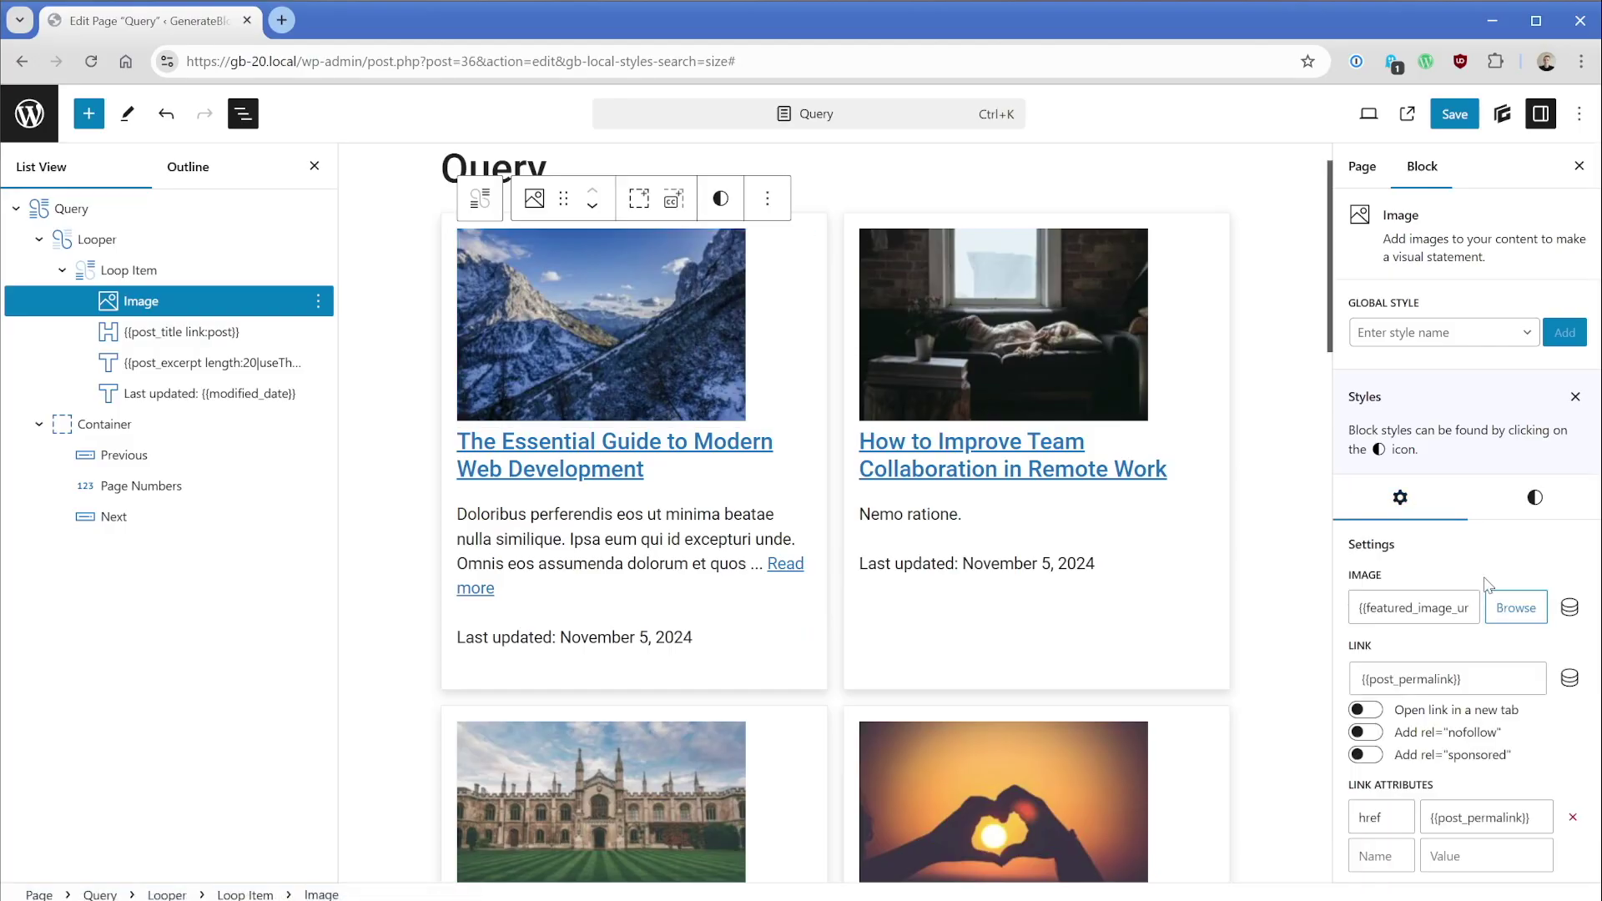
pyautogui.scroll(-2, 1484, 546)
pyautogui.scroll(2, 1484, 546)
pyautogui.click(1484, 619)
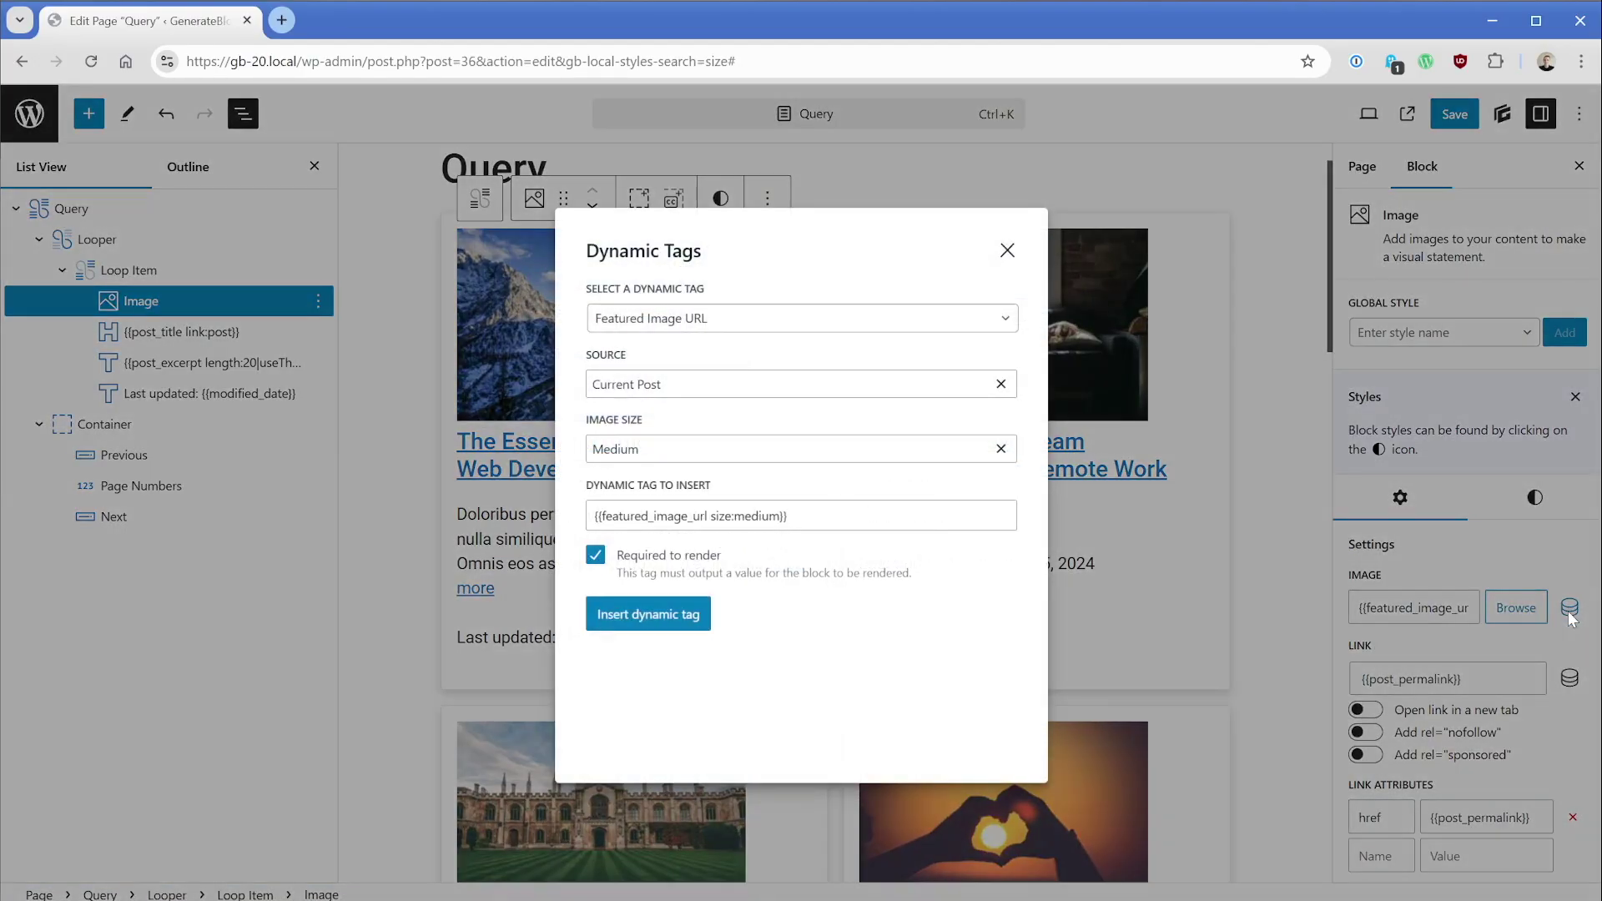
pyautogui.click(681, 450)
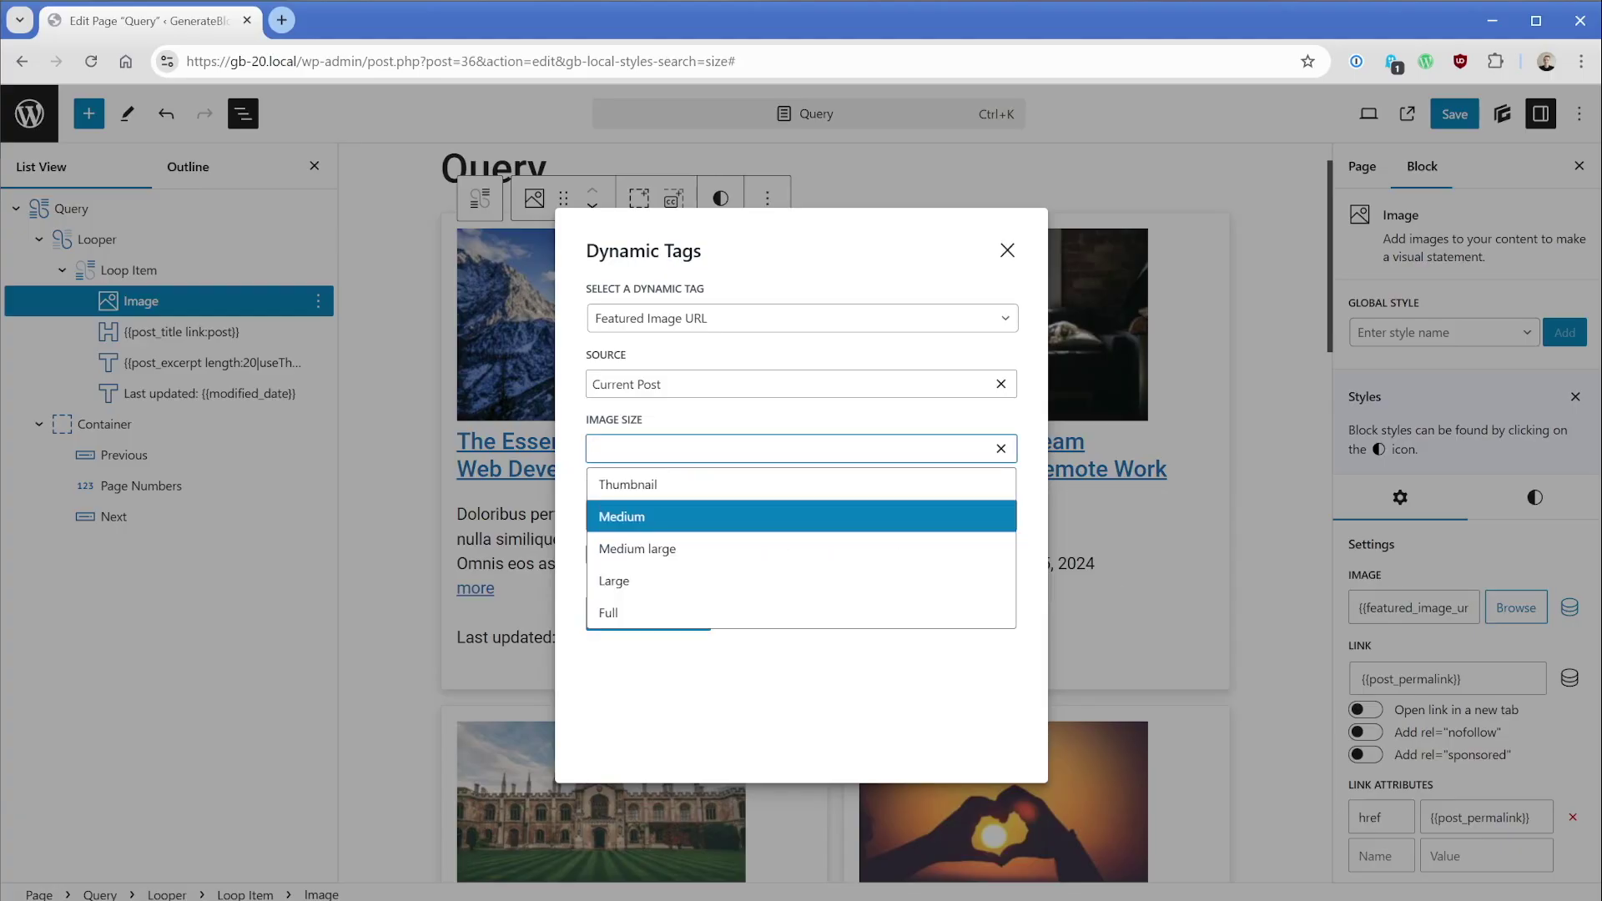
pyautogui.click(668, 581)
pyautogui.click(650, 615)
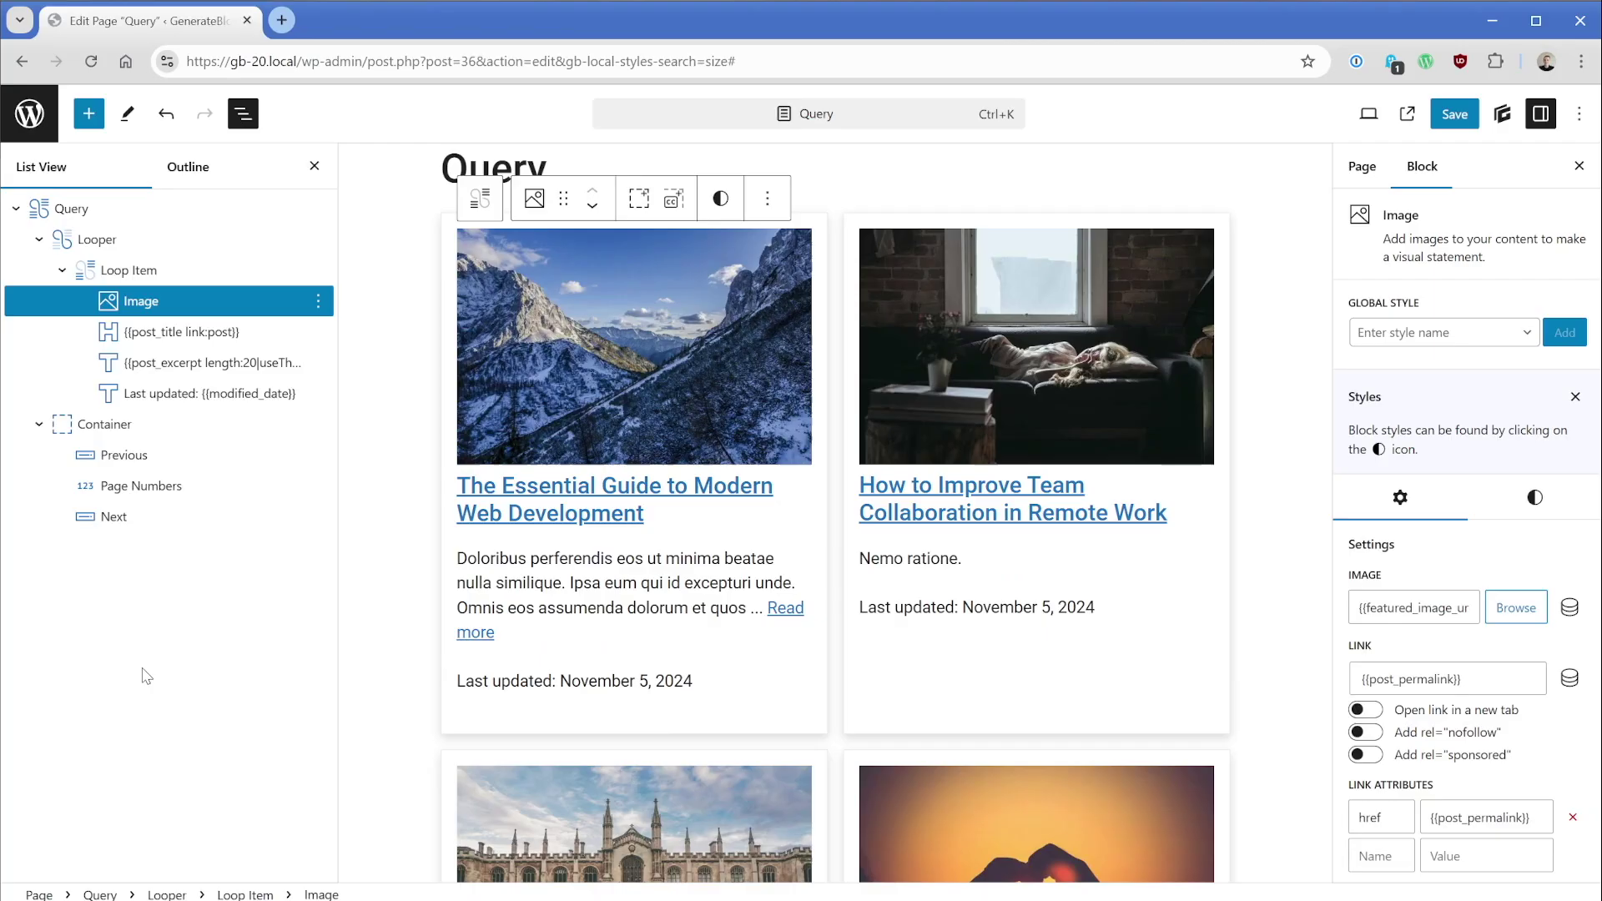
# Give the image a 1.5rem bottom margin and save the page
pyautogui.click(1534, 497)
pyautogui.doubleClick(1374, 659)
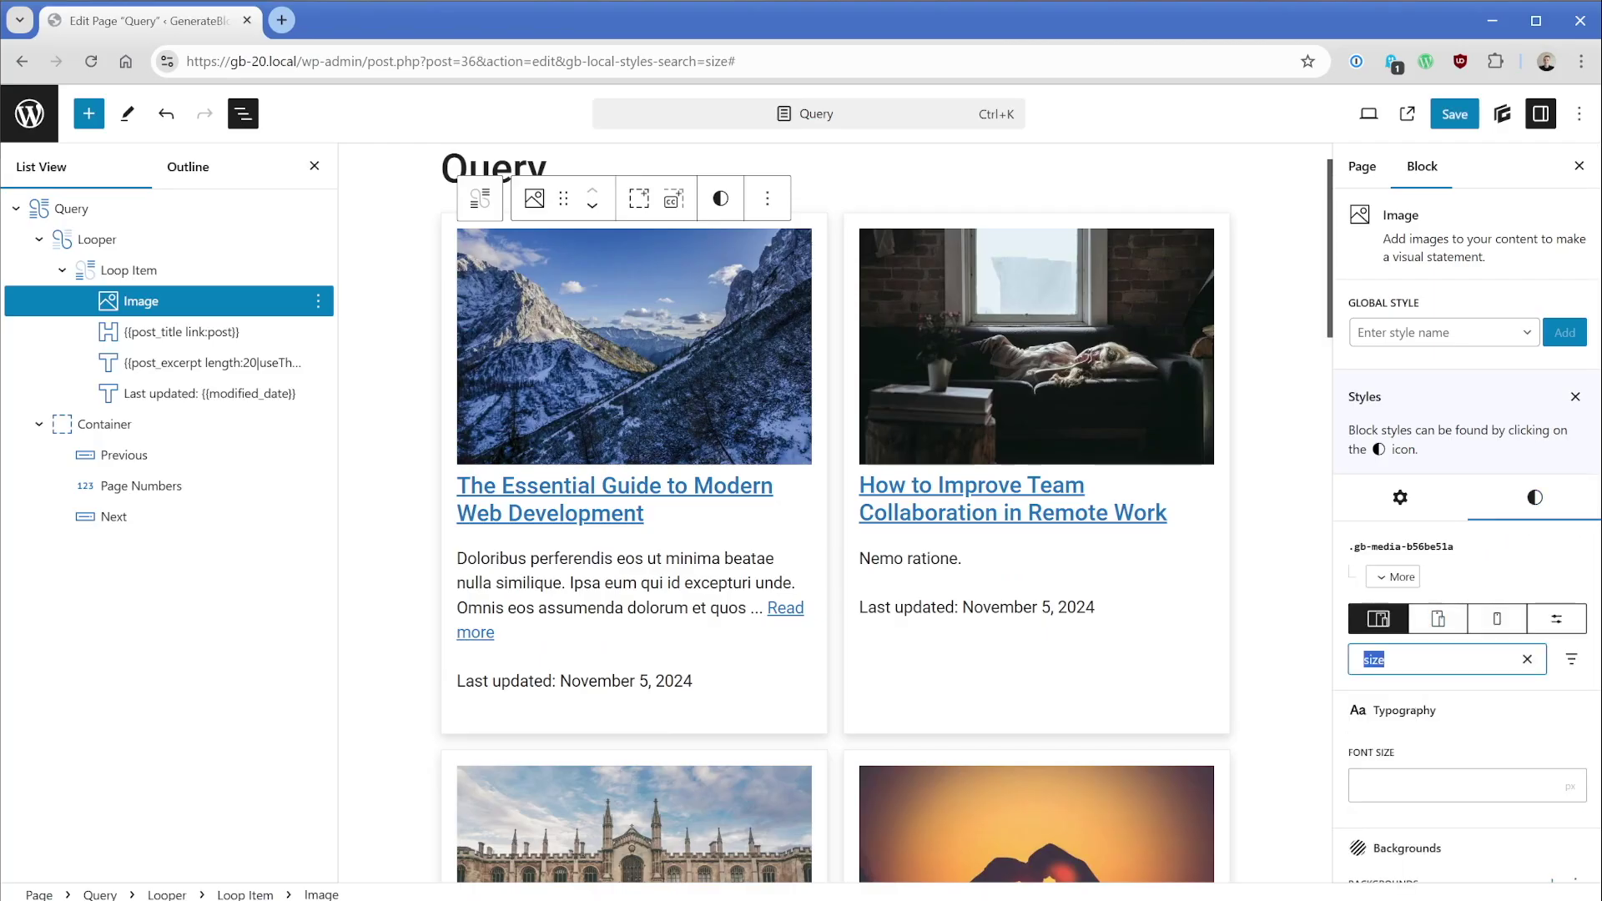
pyautogui.write('margin')
pyautogui.scroll(-2, 1467, 584)
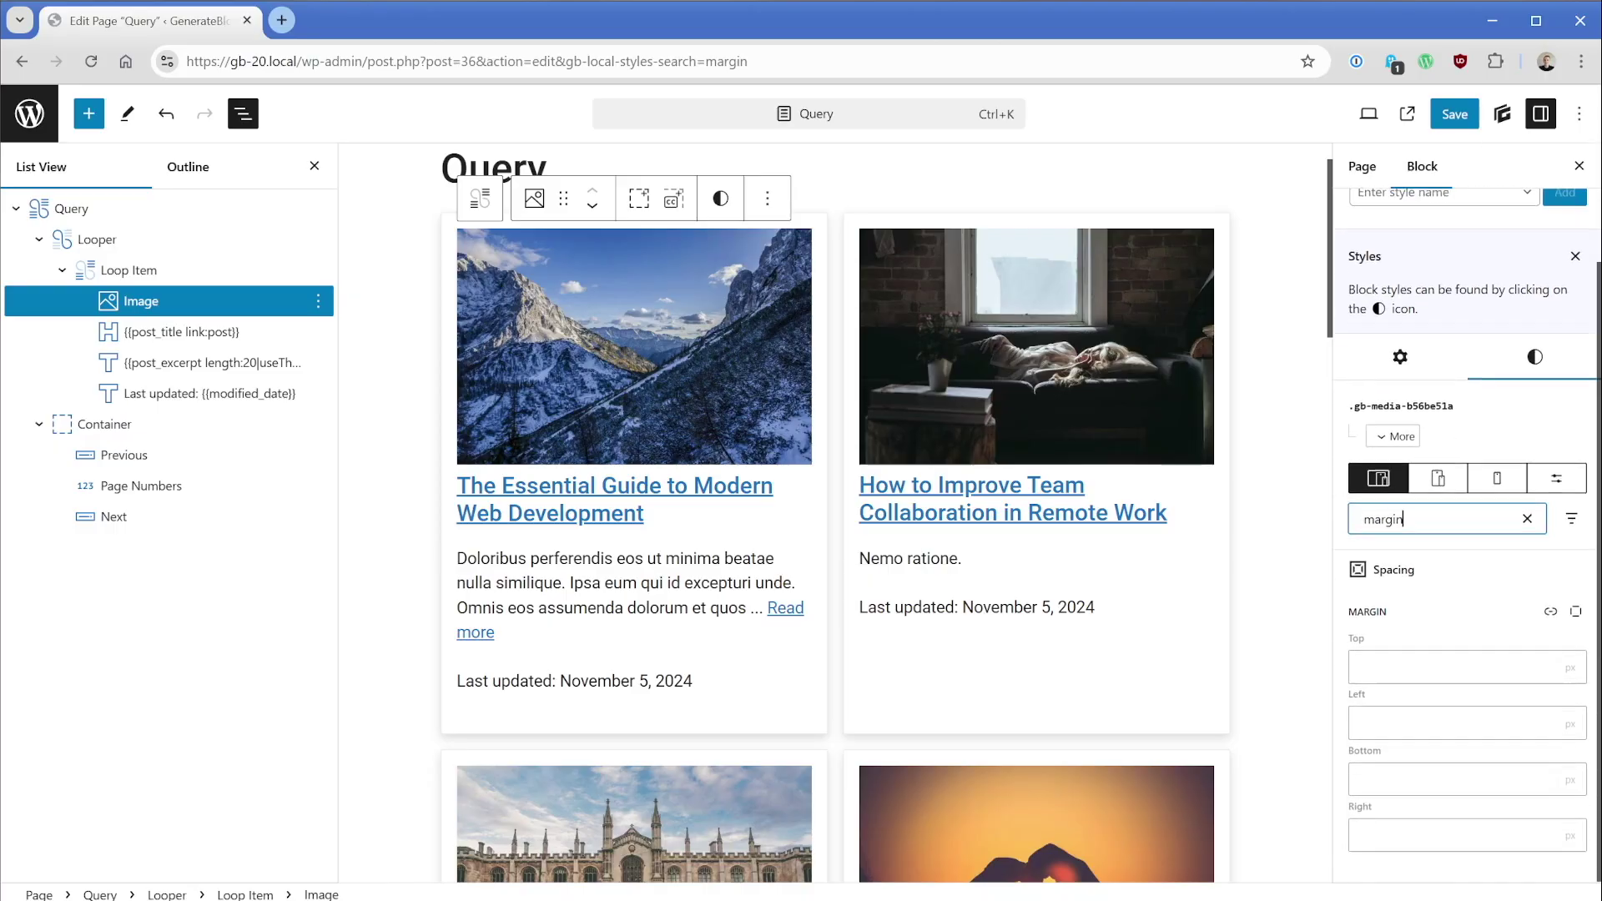
pyautogui.click(1430, 779)
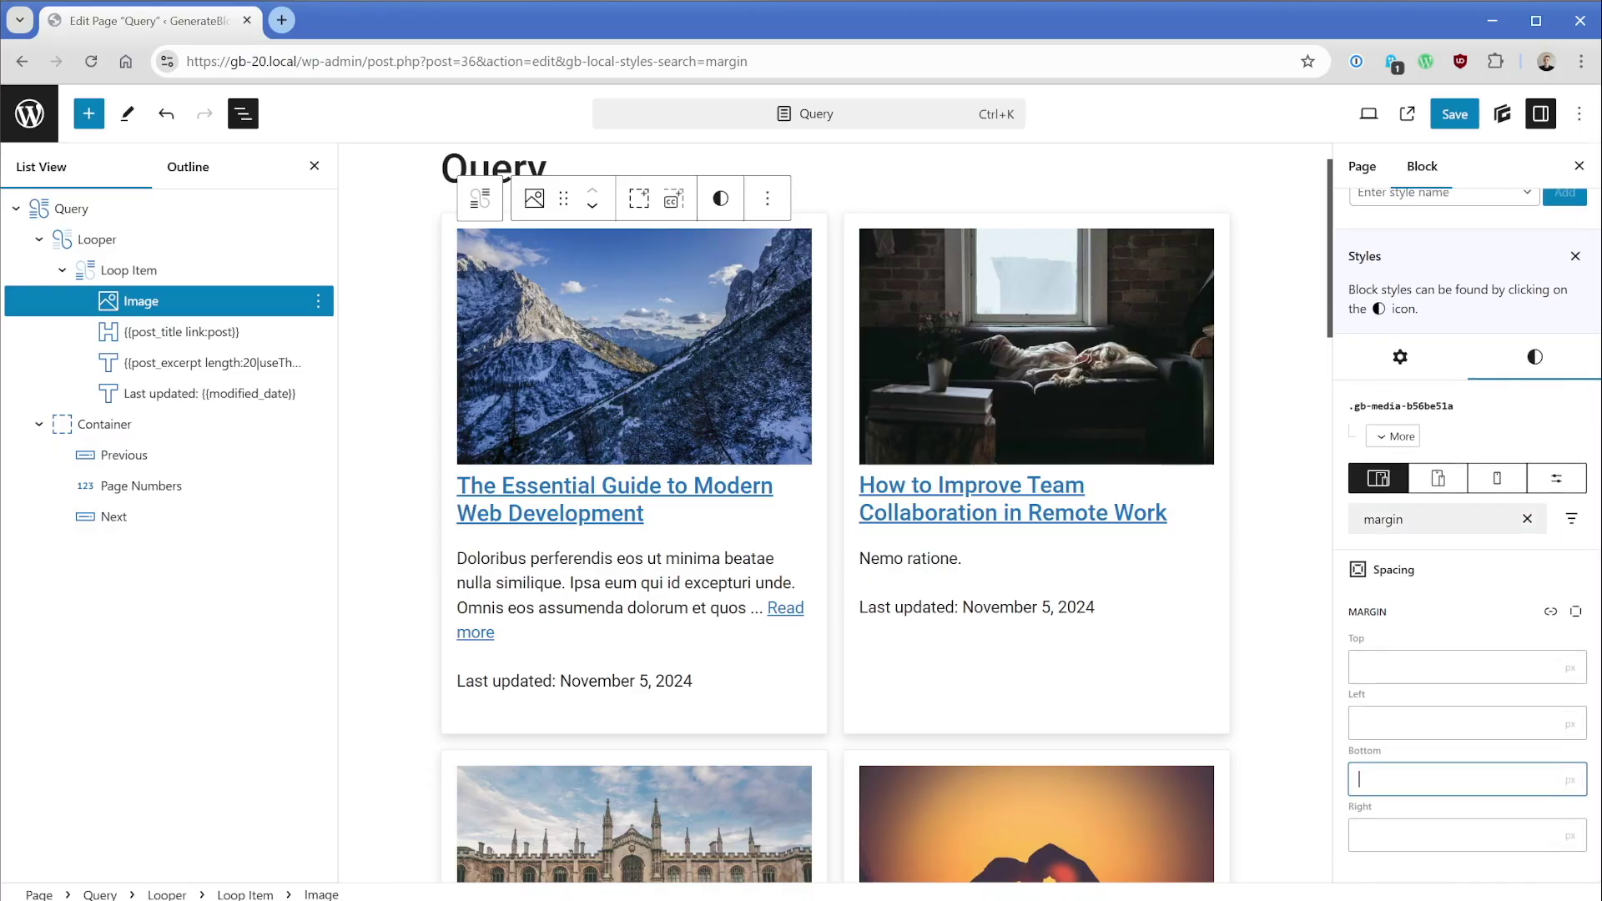
pyautogui.write('1.5rem')
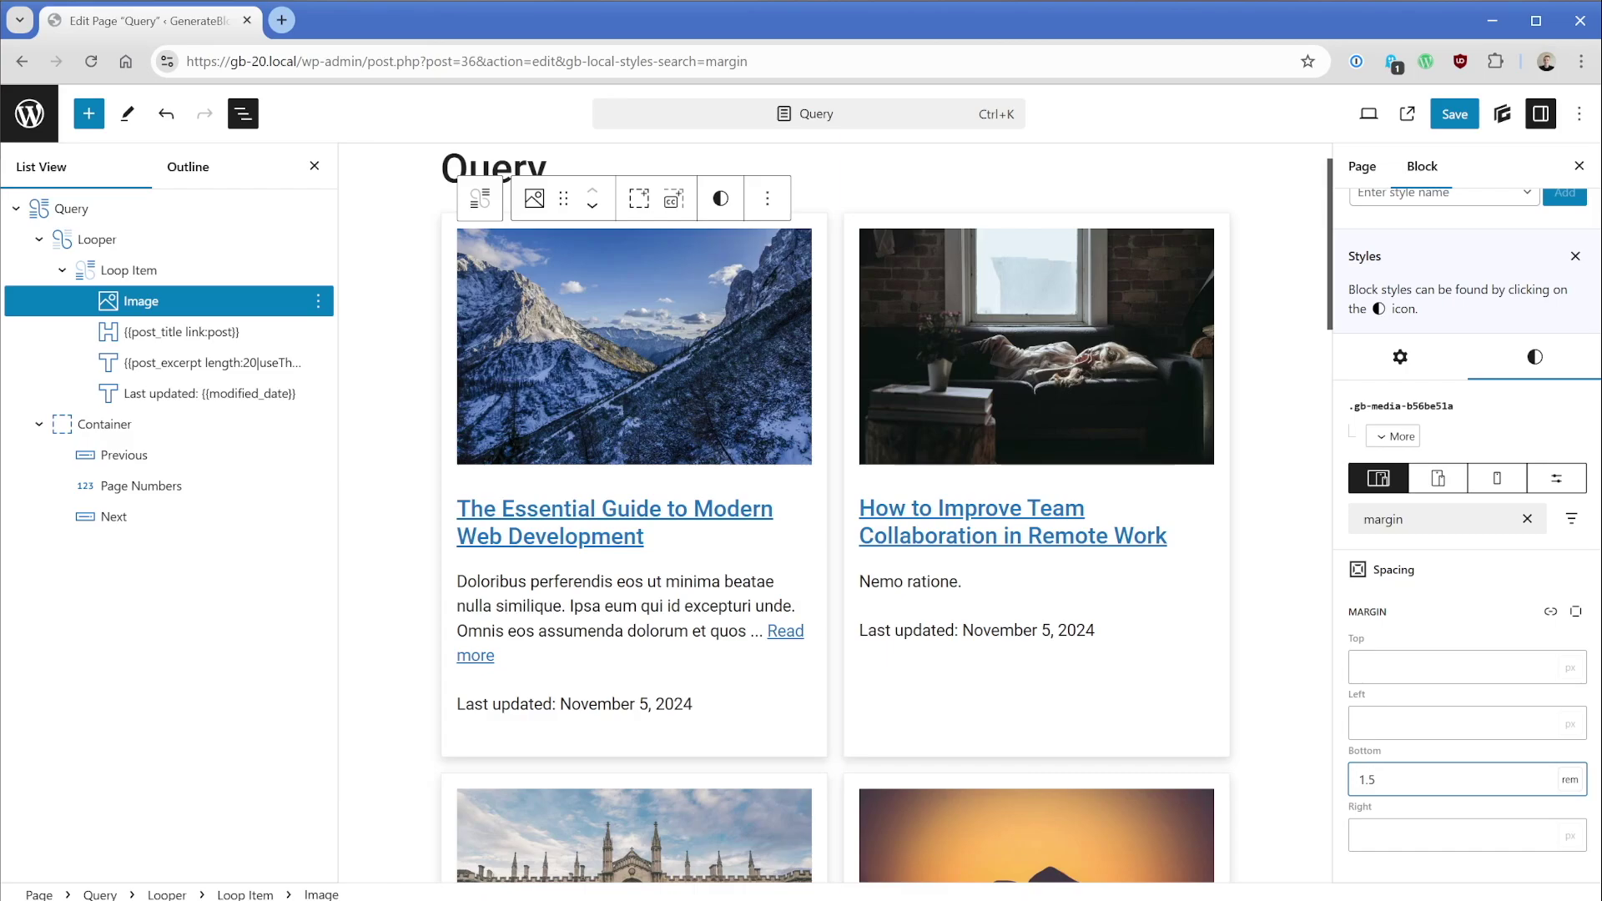
pyautogui.click(1454, 114)
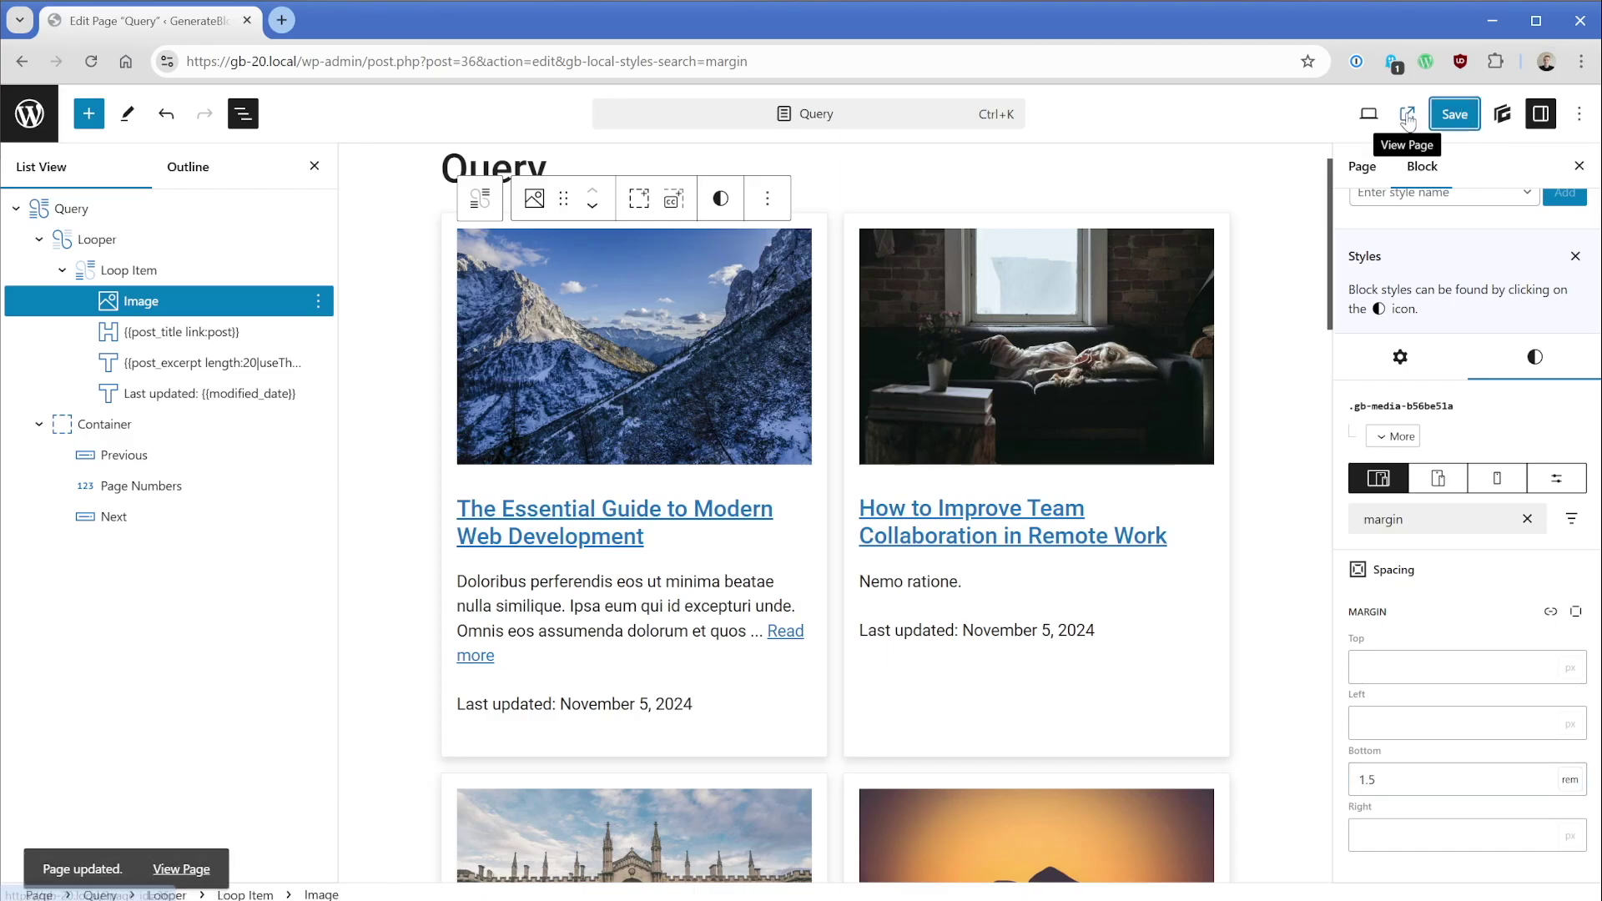
# View the live Query page in a new tab and scroll through the card grid
pyautogui.click(1407, 118)
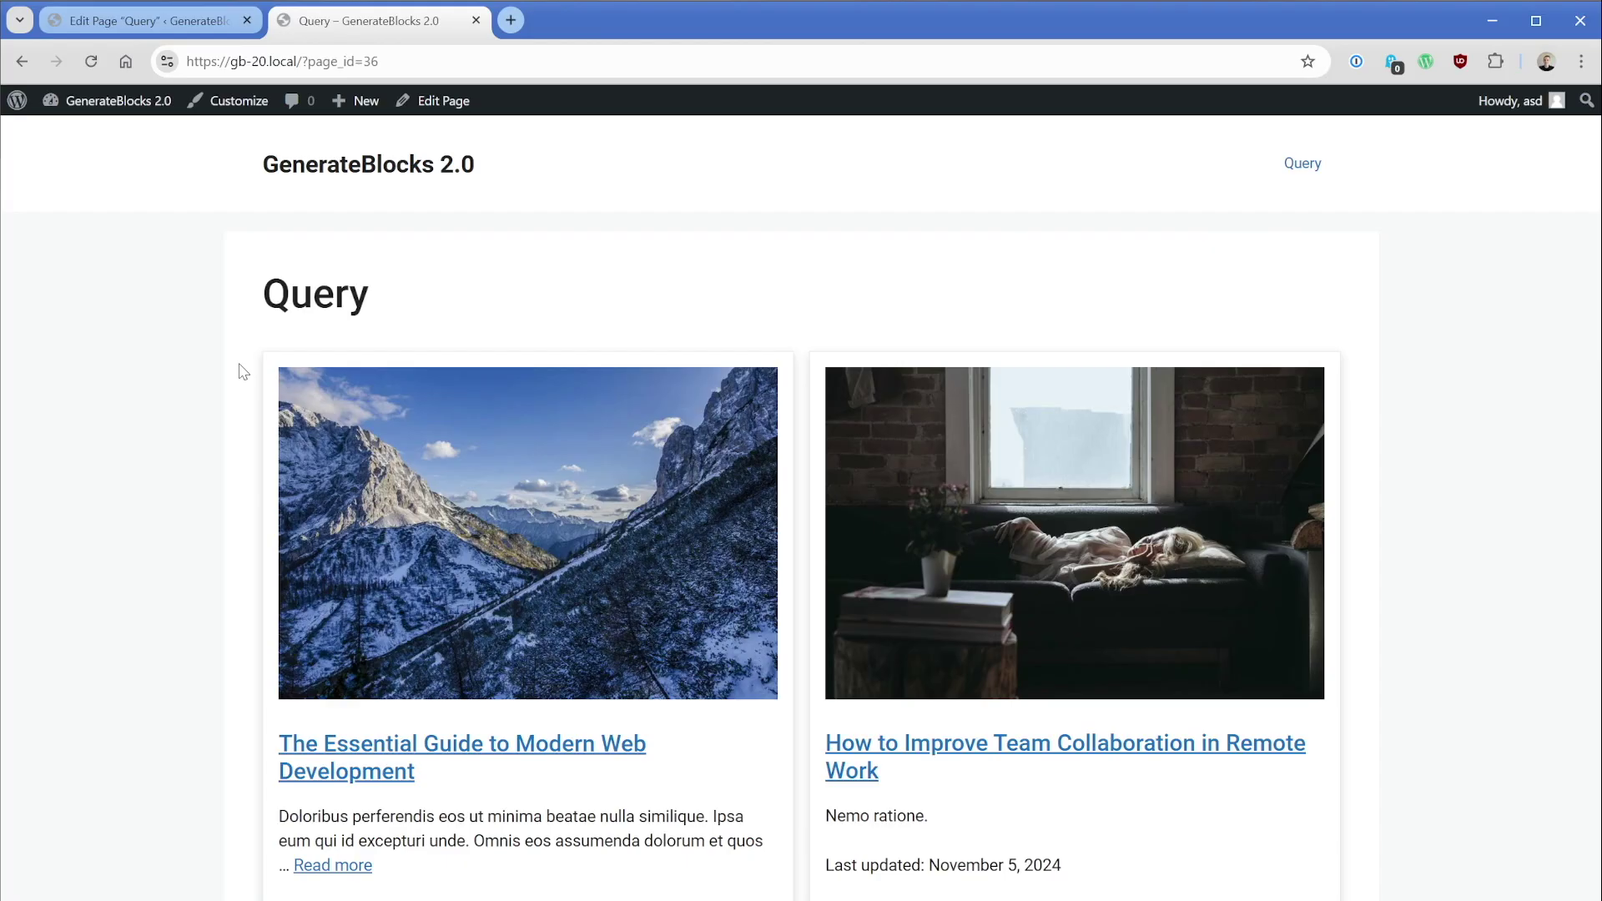
pyautogui.scroll(-1, 243, 371)
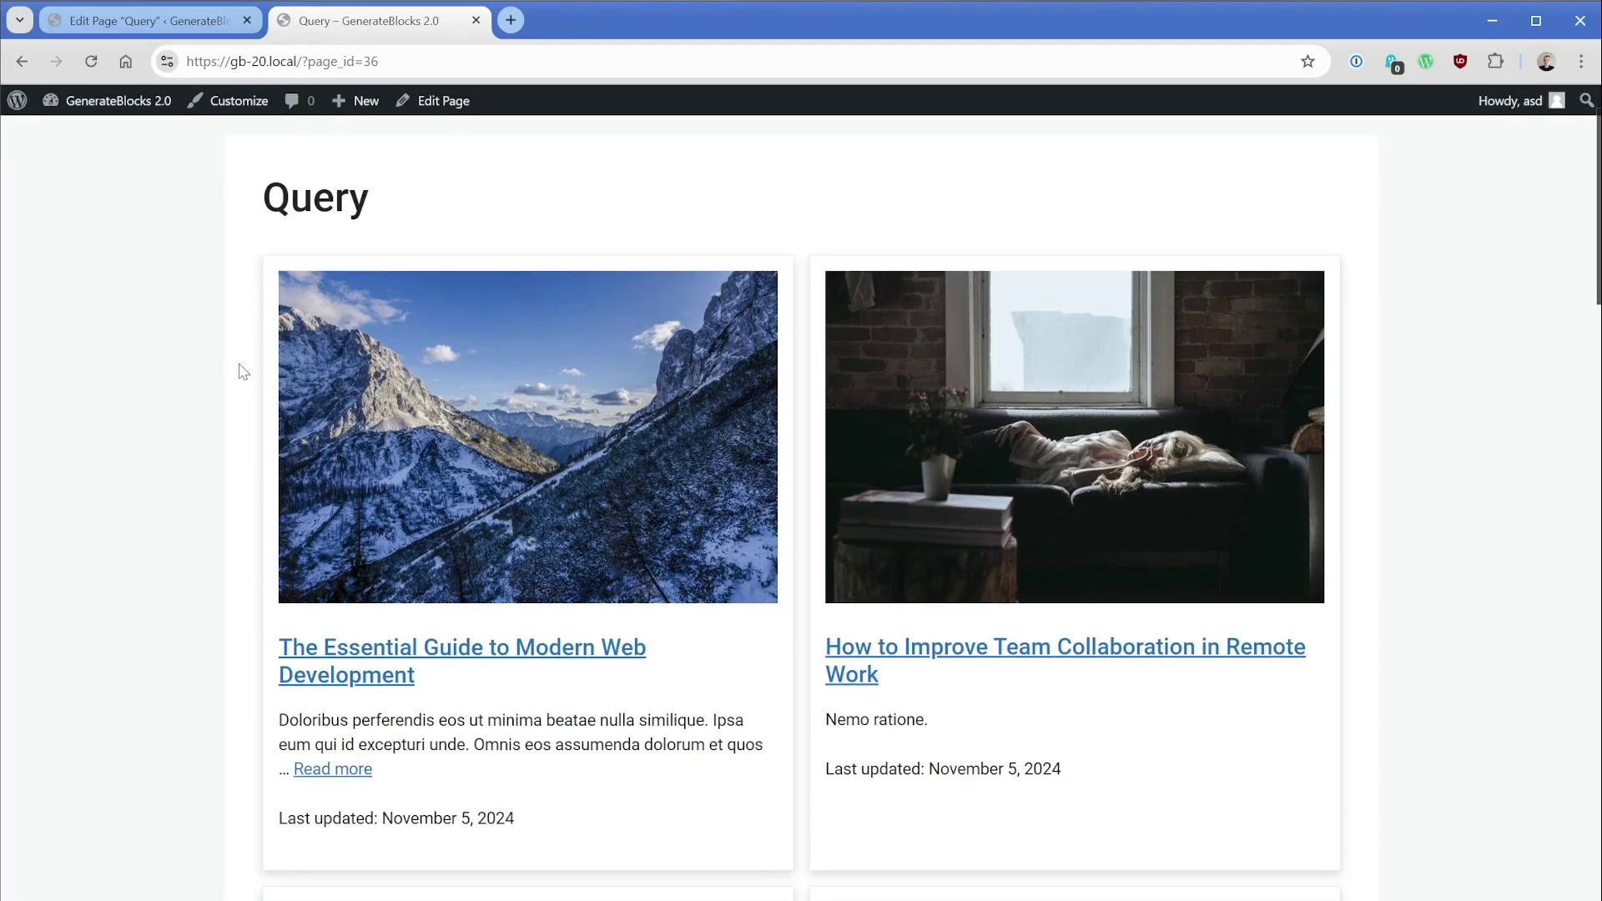